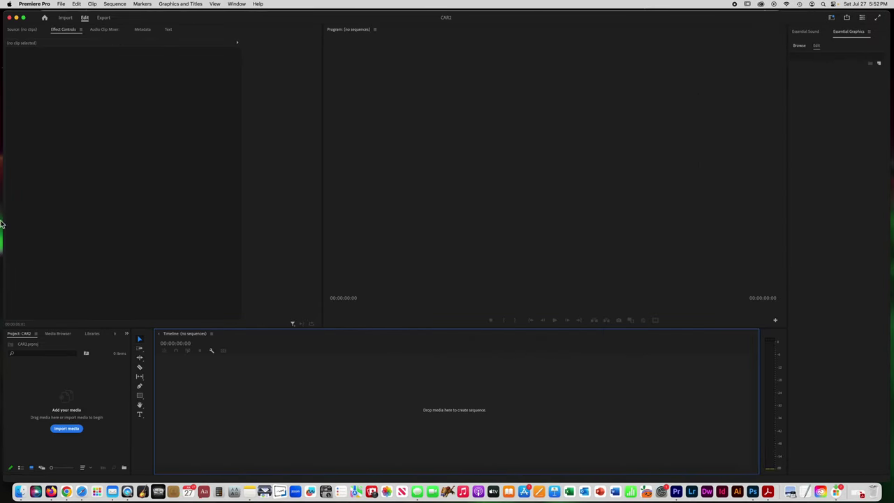
Import 5991156-hd_1280_720_30fps.mp4 from the CAR folder into the project.
{"action": "left_click", "coordinate": [66, 428]}
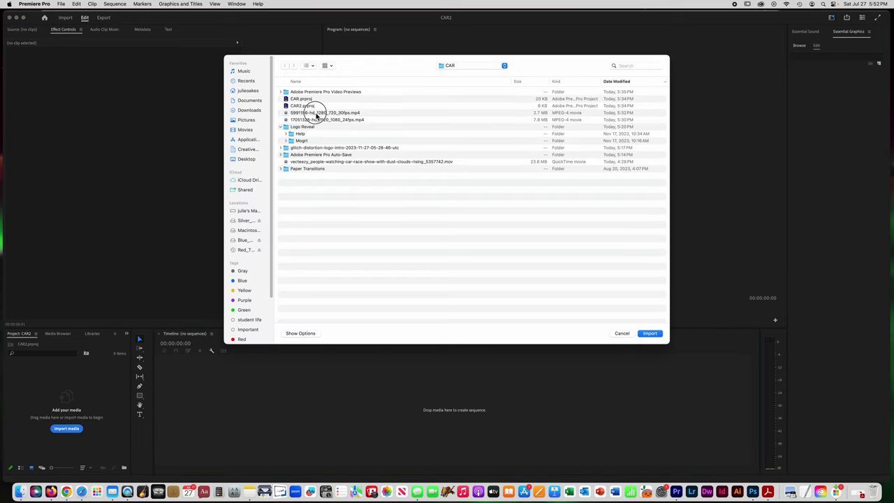
{"action": "double_click", "coordinate": [315, 113]}
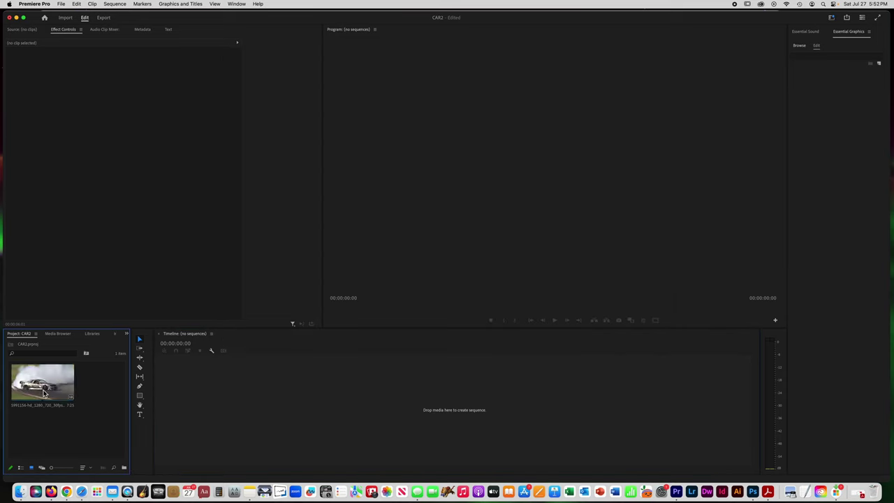
Build a sequence from the drift clip, unlink its audio, and duplicate the video onto V2.
{"action": "left_click_drag", "start_coordinate": [43, 381], "coordinate": [218, 411]}
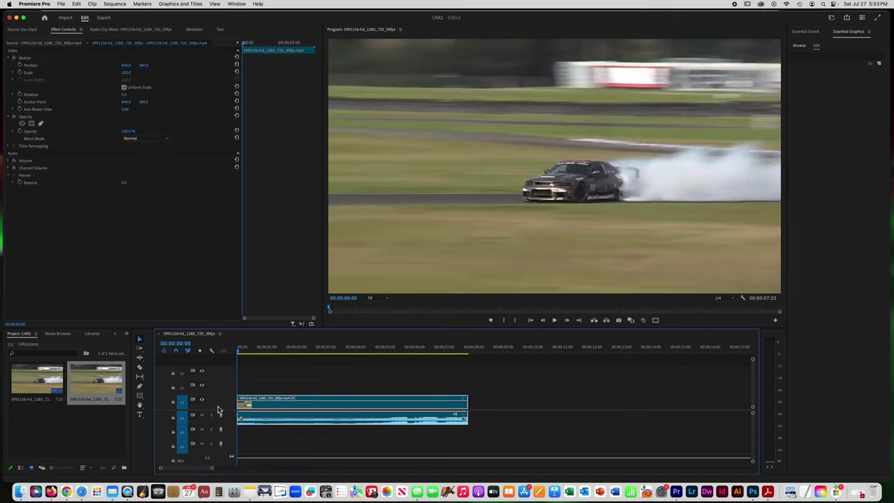
{"action": "right_click", "coordinate": [327, 410]}
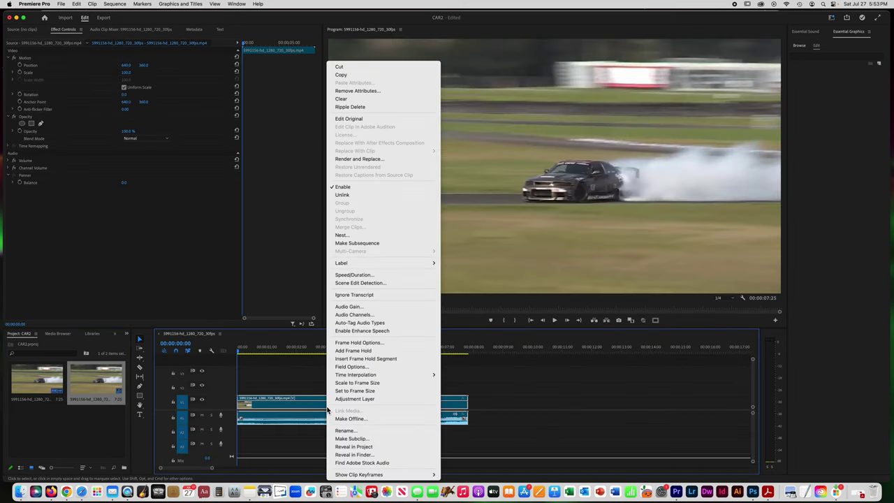
{"action": "left_click", "coordinate": [343, 196]}
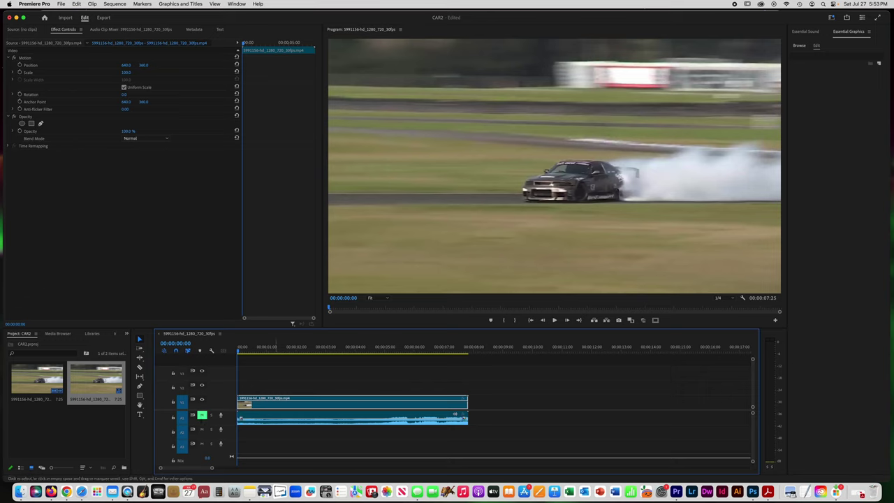
{"action": "left_click", "coordinate": [317, 410]}
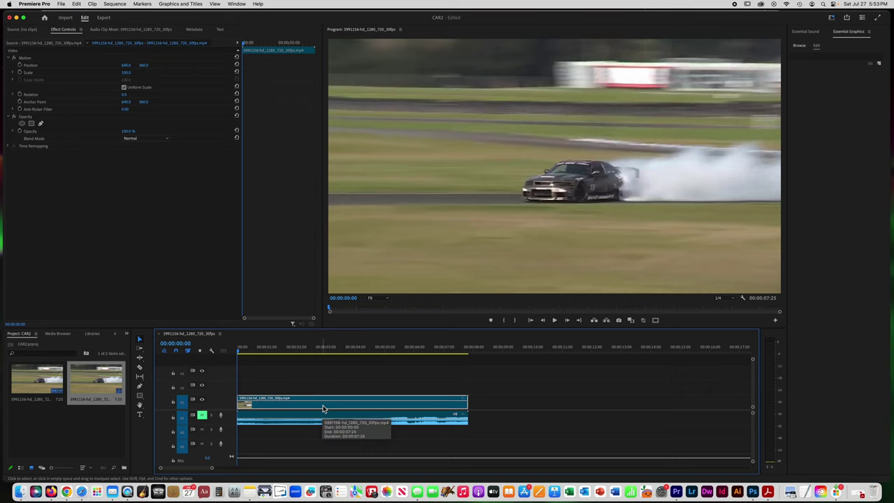
{"action": "left_click_drag", "start_coordinate": [322, 405], "coordinate": [321, 393]}
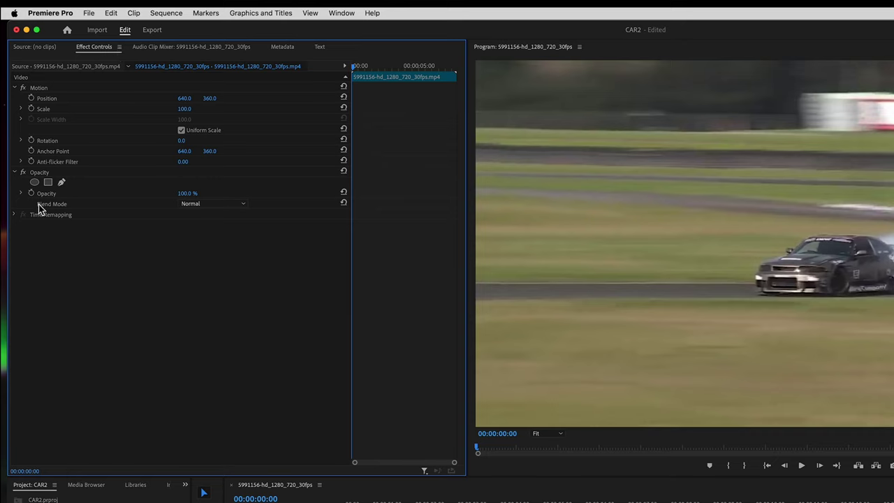
Set the V2 copy's Opacity blend mode to Screen.
{"action": "left_click", "coordinate": [190, 204]}
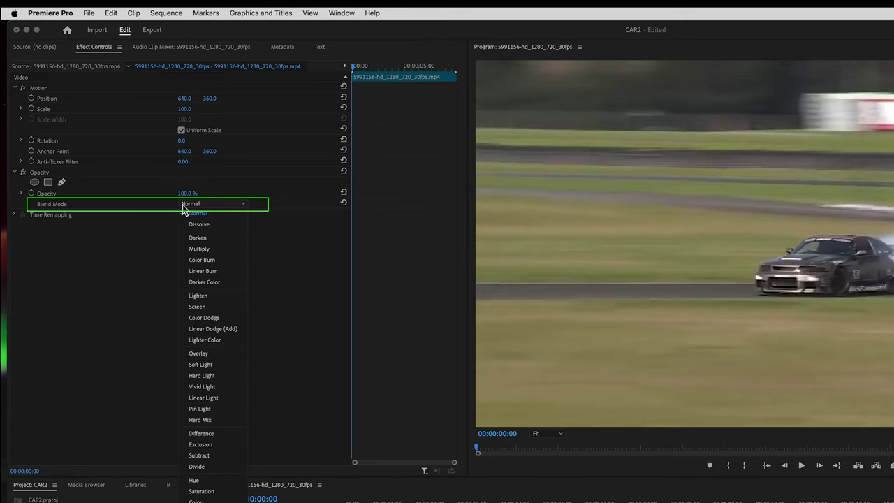
{"action": "left_click", "coordinate": [197, 307]}
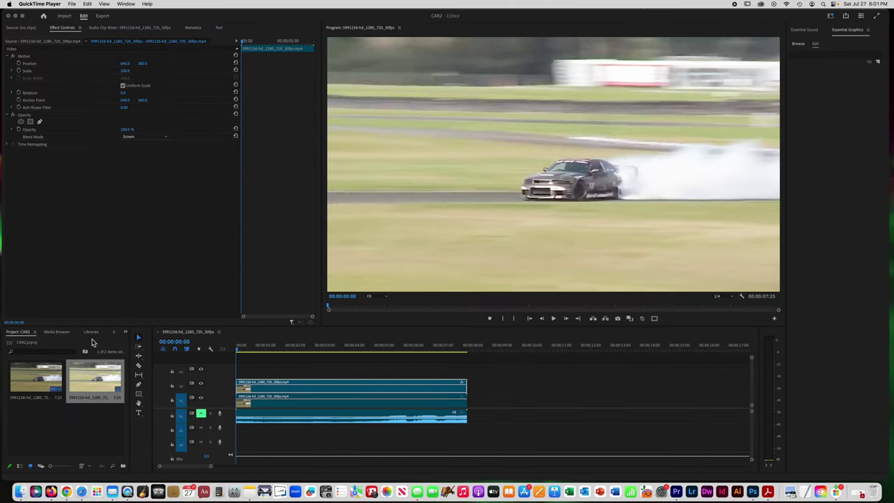
{"action": "left_click", "coordinate": [315, 391]}
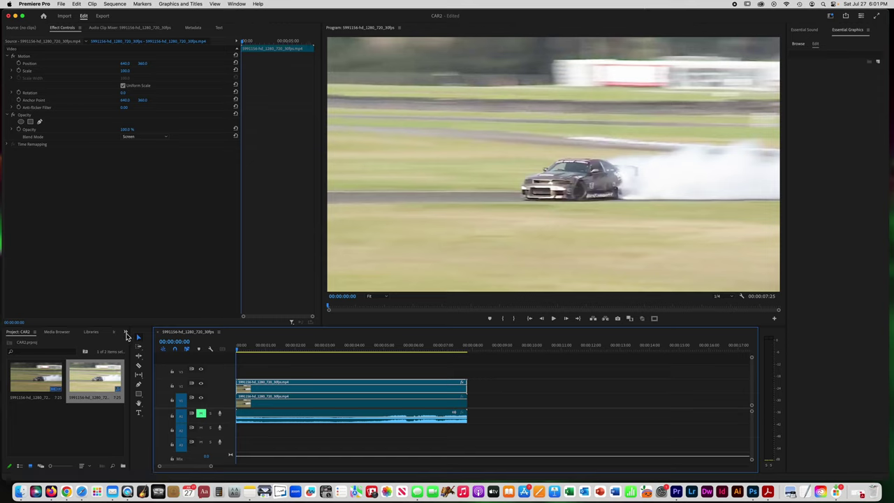
Apply the Extract and Find Edges effects to the V2 clip.
{"action": "left_click", "coordinate": [125, 333]}
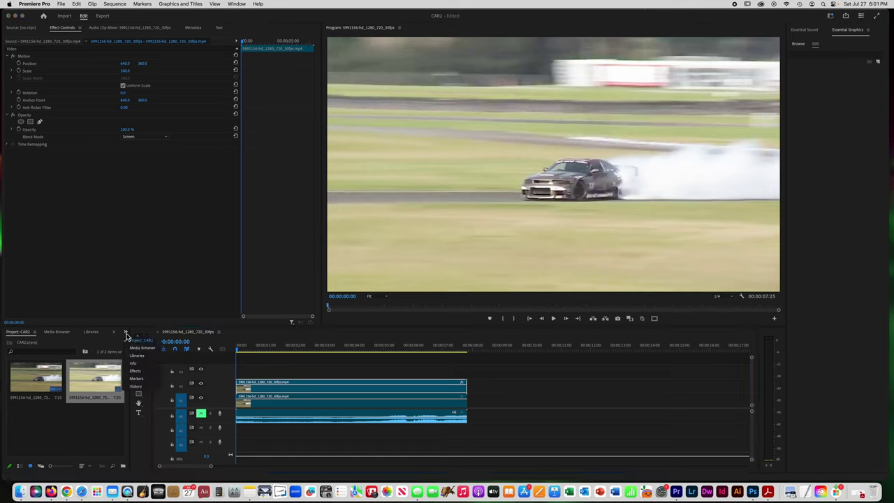
{"action": "left_click", "coordinate": [136, 372]}
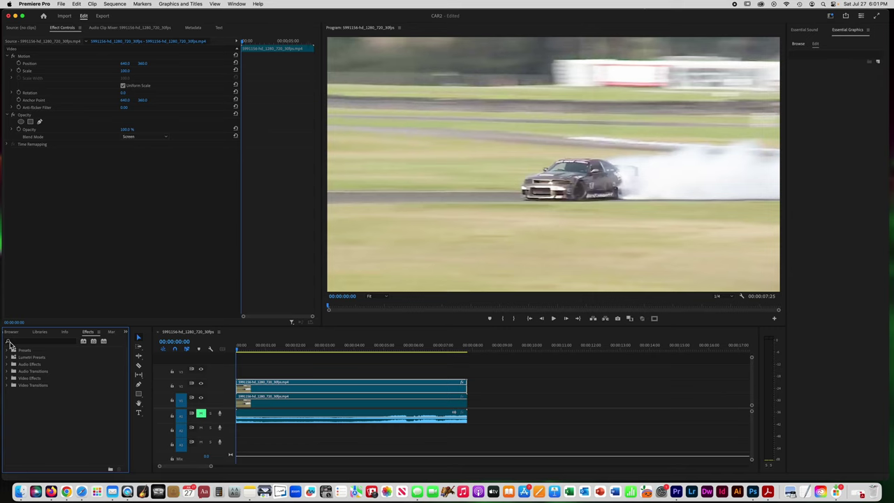
{"action": "left_click", "coordinate": [28, 342]}
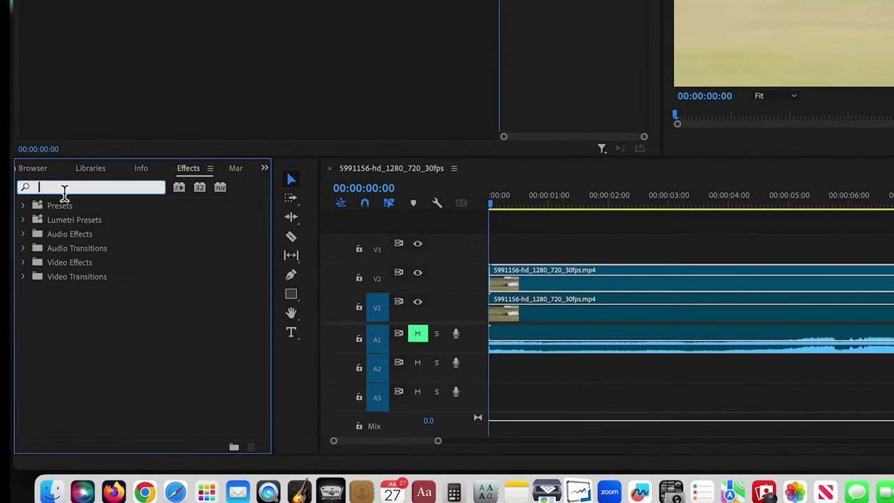
{"action": "type", "text": "Extract"}
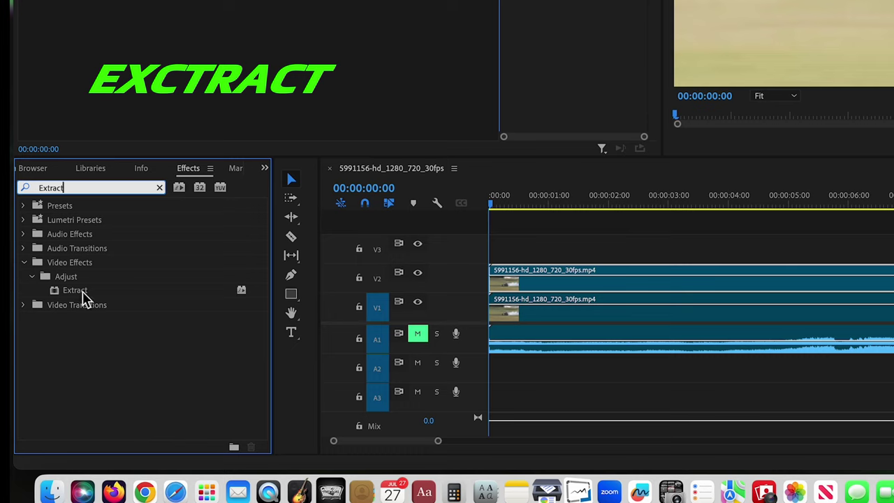
{"action": "left_click_drag", "start_coordinate": [84, 295], "coordinate": [564, 284]}
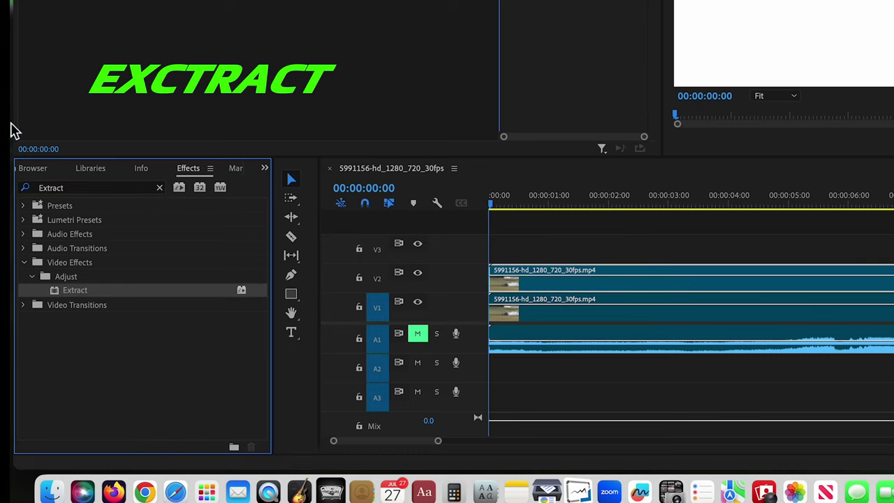
{"action": "left_click", "coordinate": [78, 188]}
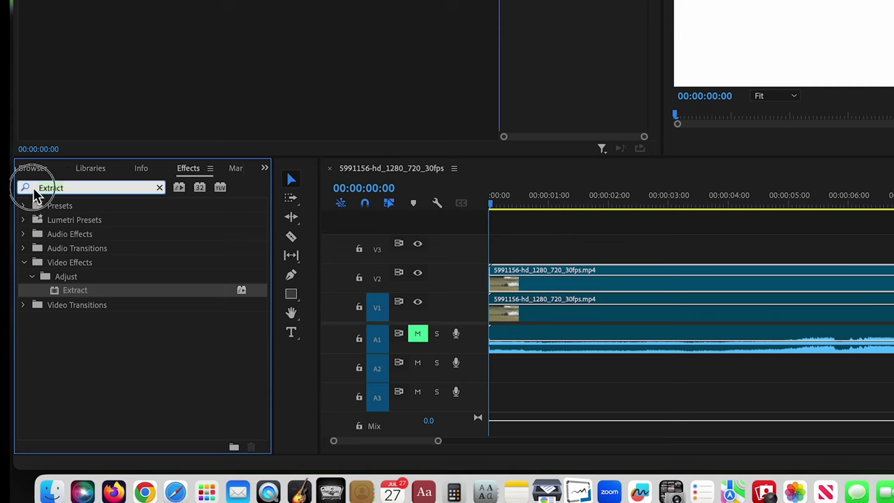
{"action": "type", "text": "Find Edges"}
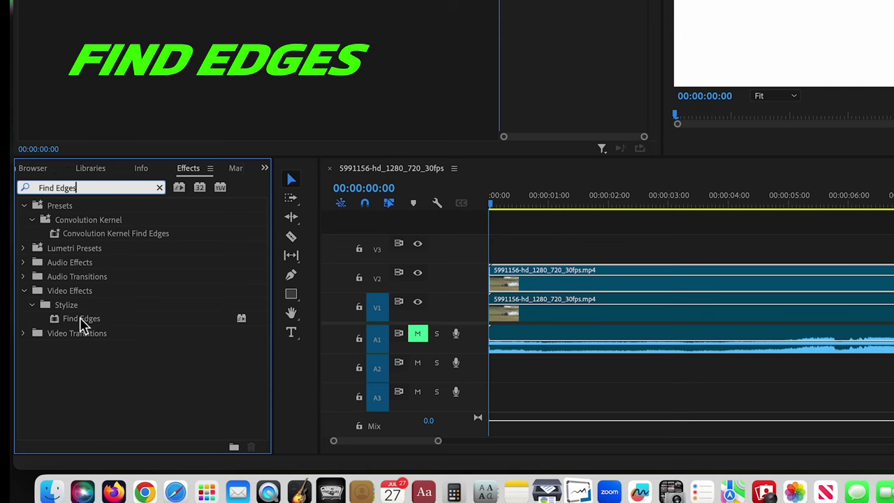
{"action": "left_click_drag", "start_coordinate": [85, 320], "coordinate": [563, 277]}
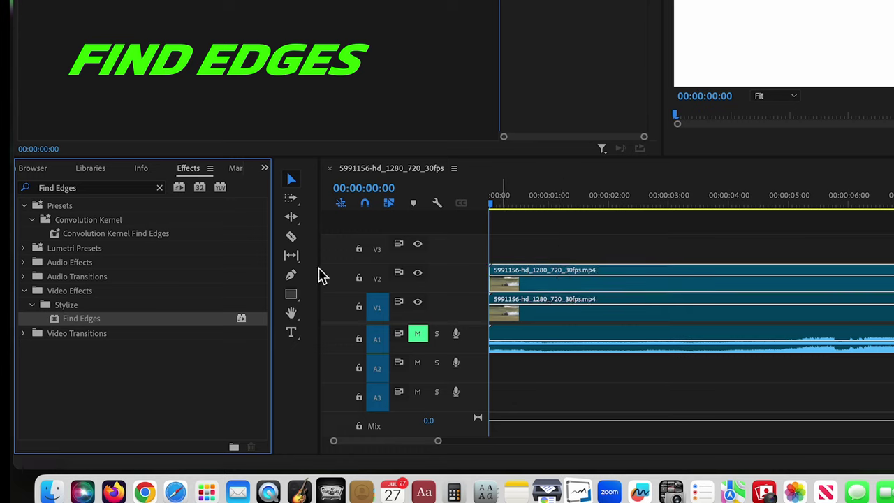
Add Tint, Turbulent Displace and VR Glow to the V2 clip.
{"action": "left_click", "coordinate": [92, 189]}
{"action": "left_click_drag", "start_coordinate": [92, 189], "coordinate": [24, 189]}
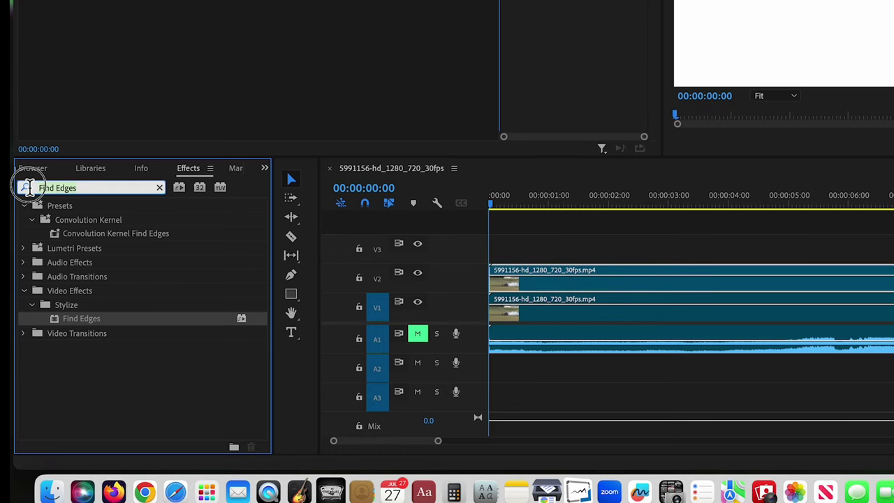
{"action": "type", "text": "Tint"}
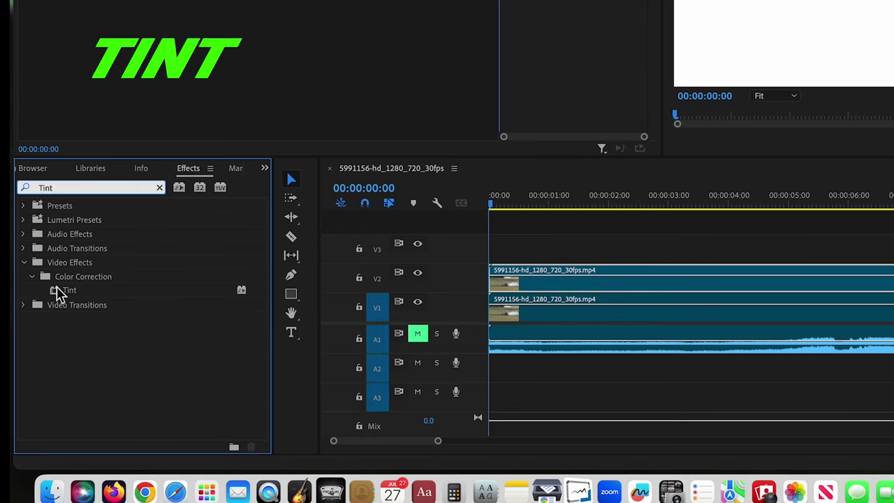
{"action": "left_click_drag", "start_coordinate": [59, 293], "coordinate": [592, 283]}
{"action": "left_click_drag", "start_coordinate": [62, 188], "coordinate": [28, 190]}
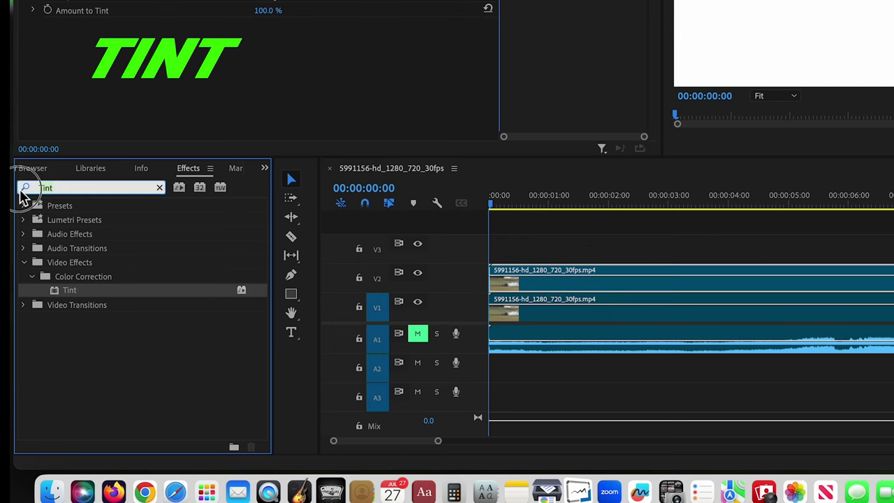
{"action": "type", "text": "Turbule"}
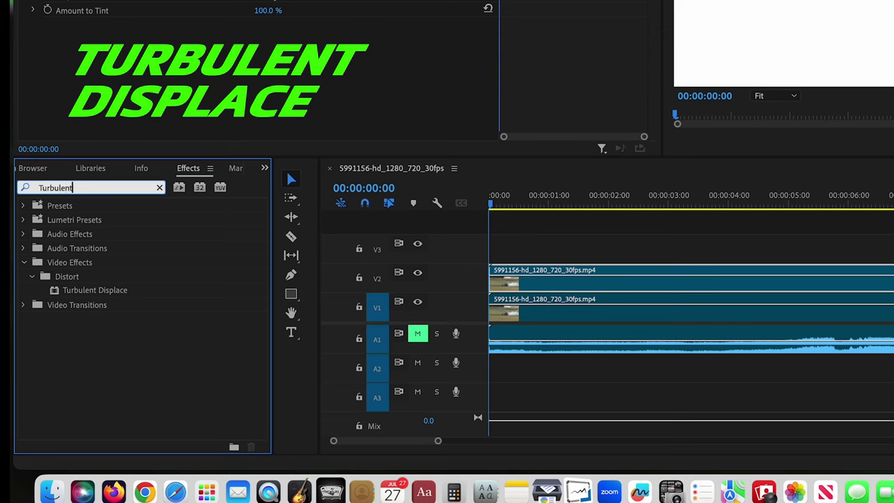
{"action": "type", "text": "nt"}
{"action": "left_click_drag", "start_coordinate": [92, 298], "coordinate": [599, 289]}
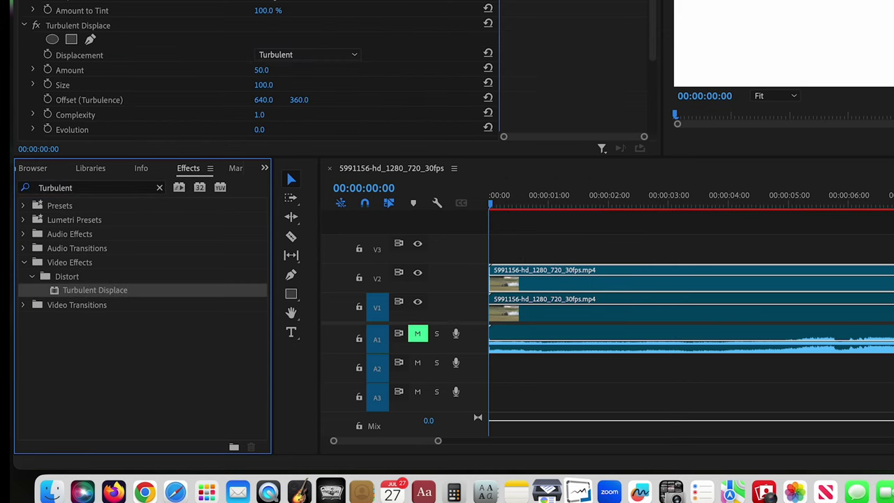
{"action": "double_click", "coordinate": [72, 188]}
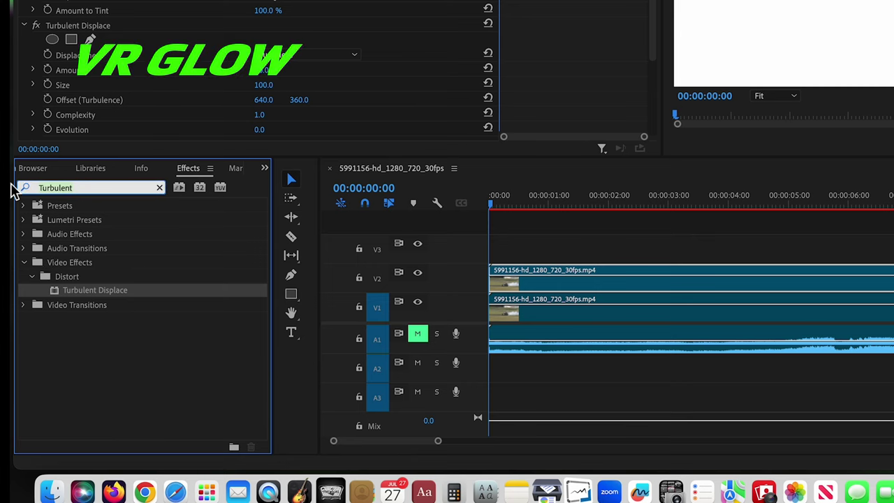
{"action": "type", "text": "VR Glow"}
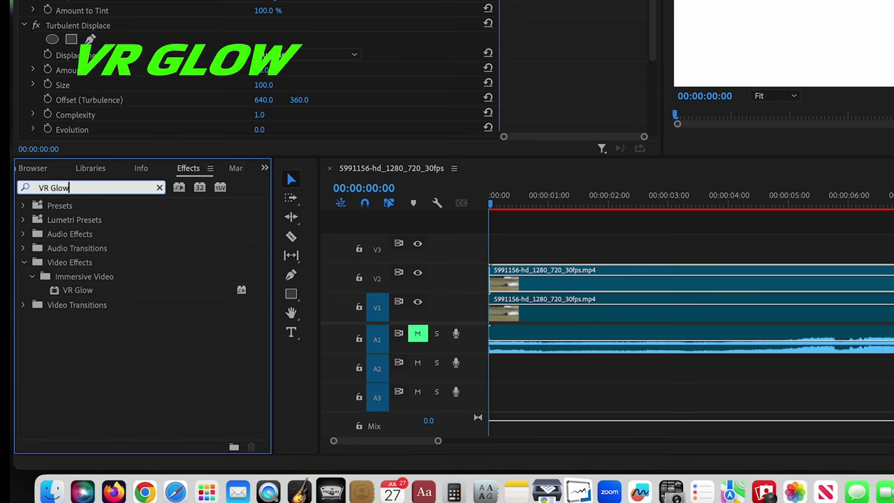
{"action": "left_click_drag", "start_coordinate": [77, 290], "coordinate": [541, 282]}
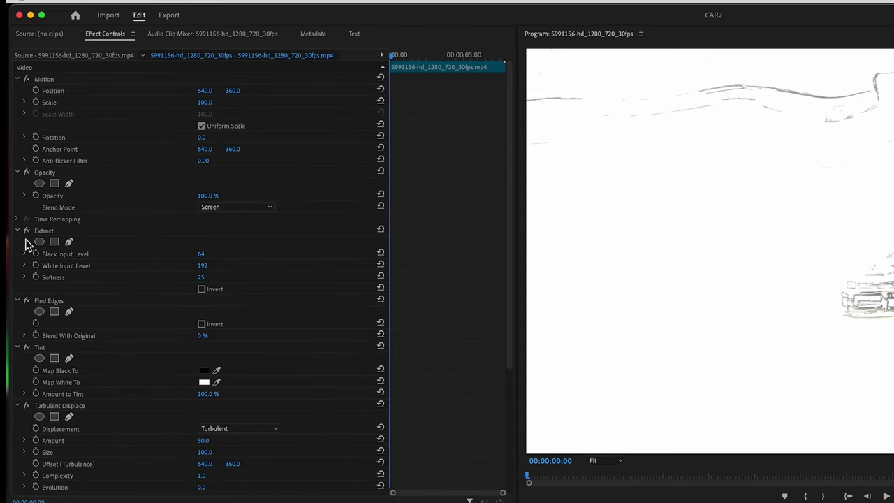
Set Extract's Black Input Level, White Input Level and Softness to 0.
{"action": "left_click", "coordinate": [202, 256]}
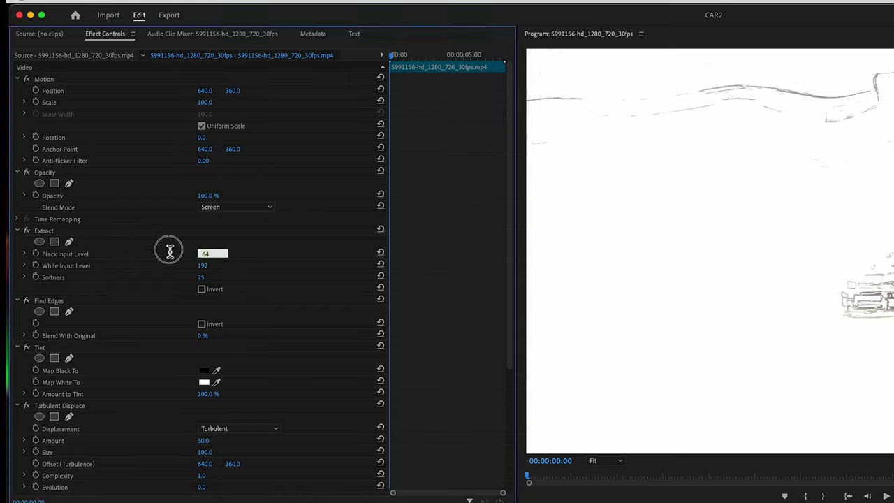
{"action": "type", "text": "0"}
{"action": "left_click", "coordinate": [211, 265]}
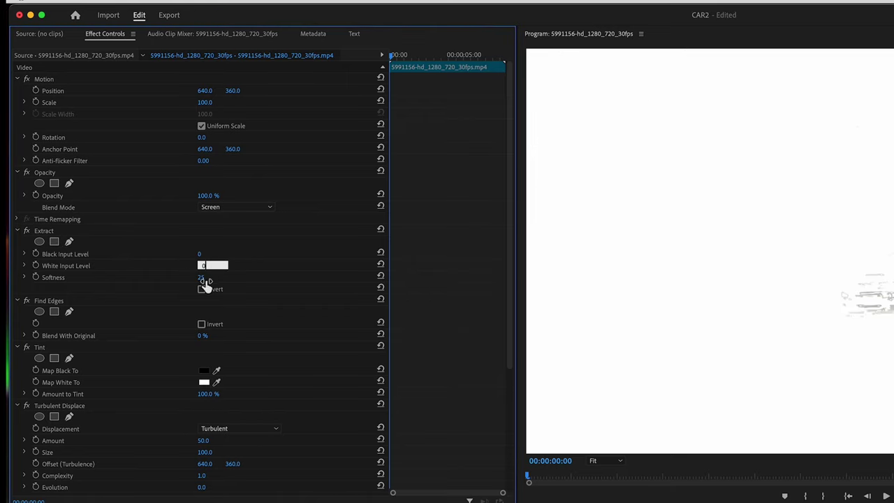
{"action": "left_click", "coordinate": [212, 278]}
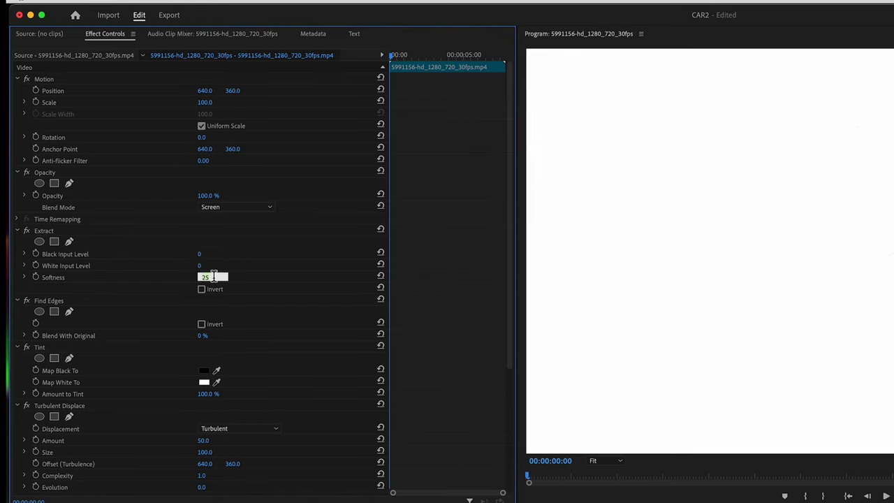
{"action": "left_click", "coordinate": [271, 279]}
Keyframe Extract's White Input Level, raising it to 180 at 00:00:01:07.
{"action": "left_click", "coordinate": [36, 265]}
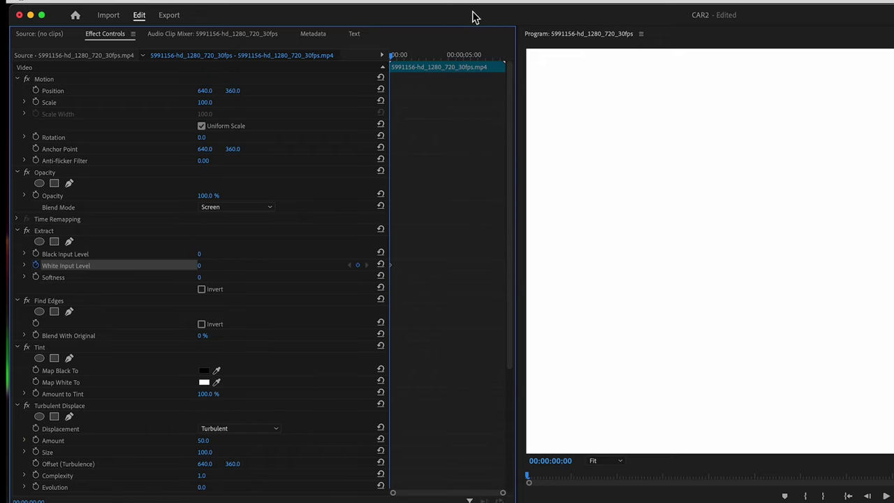
{"action": "left_click_drag", "start_coordinate": [392, 57], "coordinate": [411, 64]}
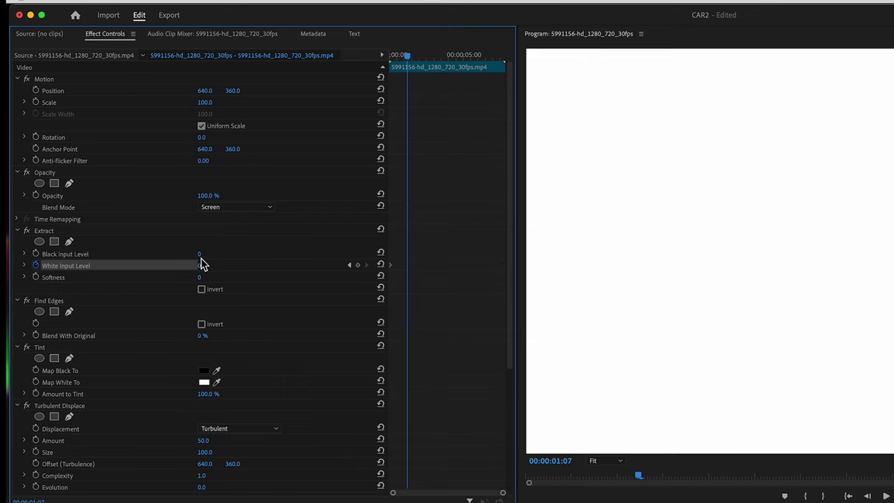
{"action": "left_click_drag", "start_coordinate": [199, 265], "coordinate": [325, 265]}
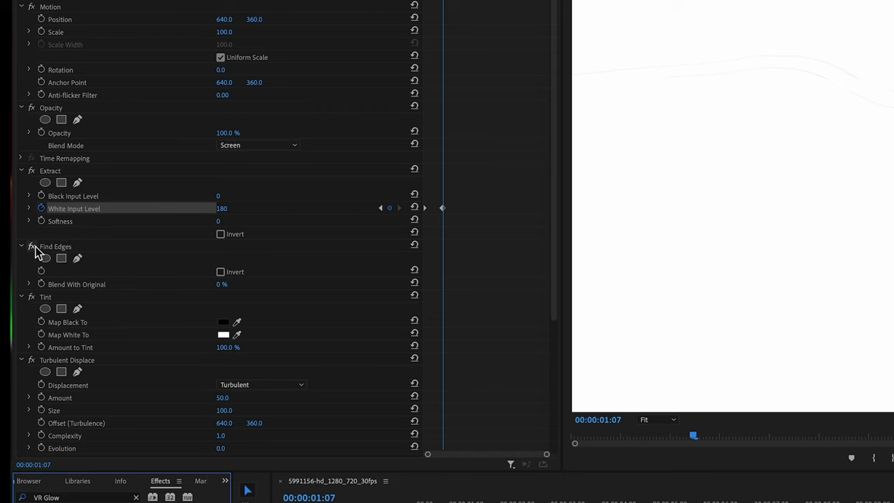
Invert Find Edges and set Tint's Map White To cyan 00CBFF.
{"action": "left_click", "coordinate": [221, 272]}
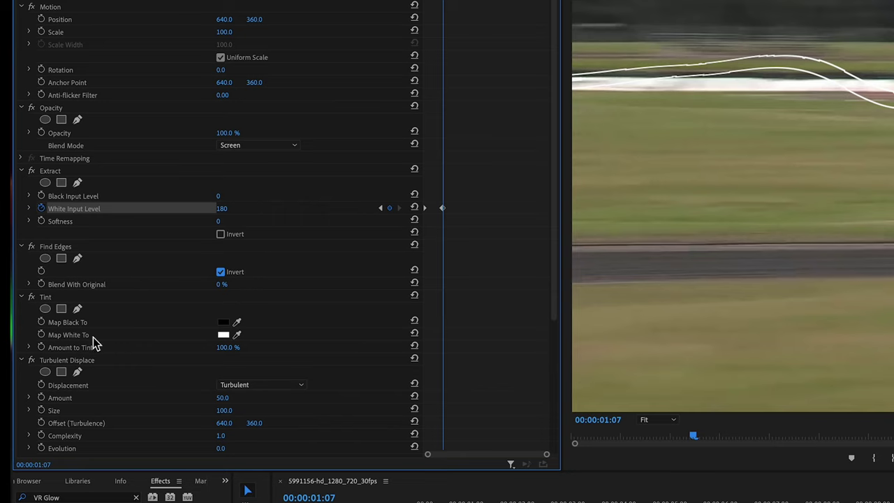
{"action": "left_click", "coordinate": [224, 334]}
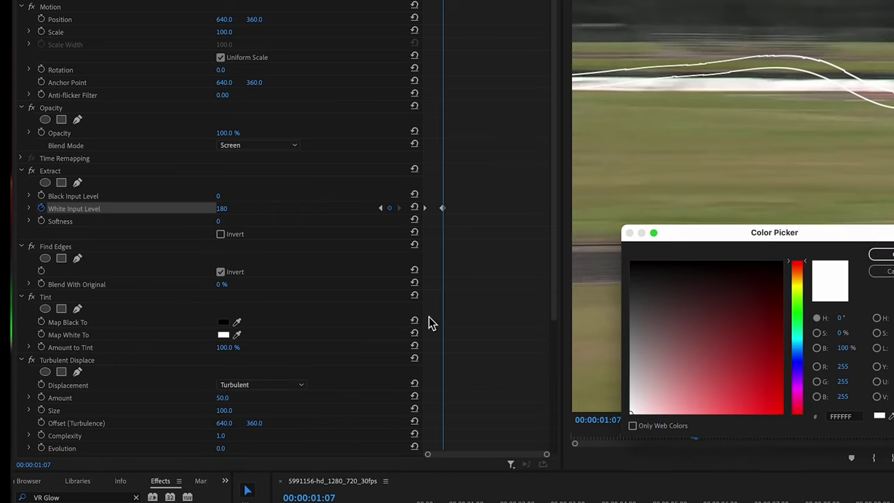
{"action": "left_click", "coordinate": [796, 342]}
{"action": "left_click", "coordinate": [777, 412]}
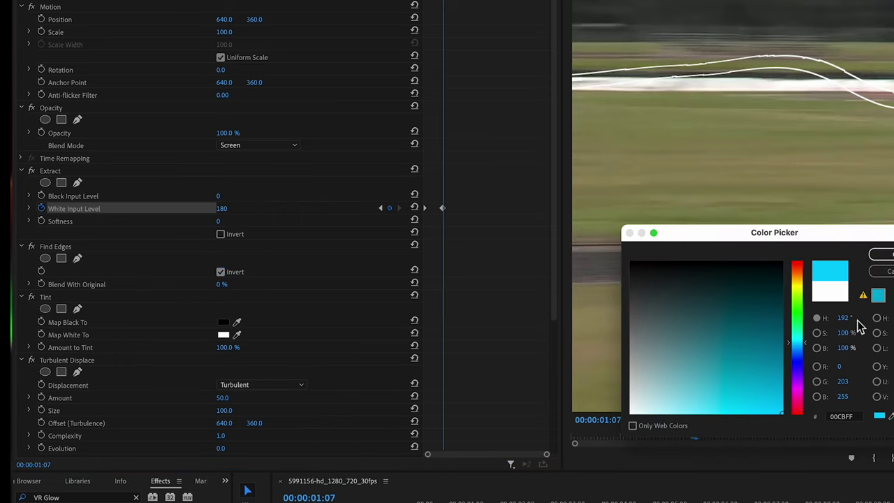
{"action": "left_click", "coordinate": [873, 255]}
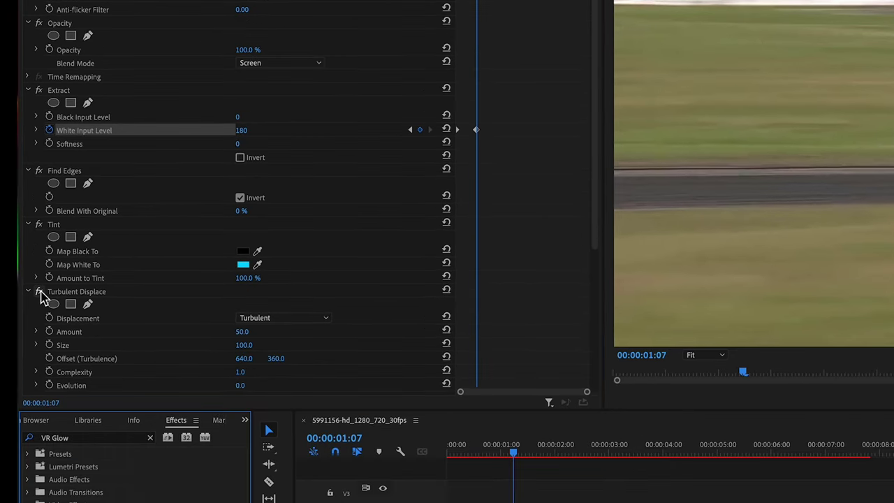
Set Turbulent Displace to Amount 100, Size 20 and High antialiasing.
{"action": "scroll", "coordinate": [132, 292], "scroll_direction": "down", "scroll_amount": 3}
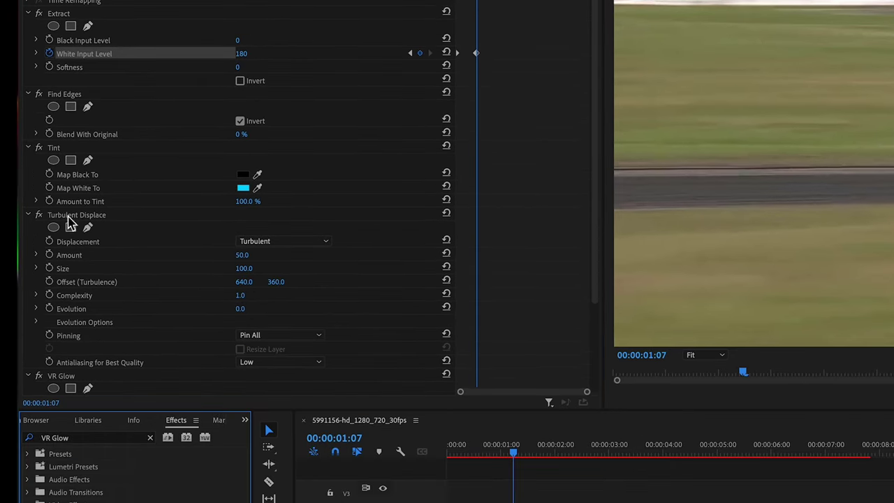
{"action": "left_click", "coordinate": [245, 256]}
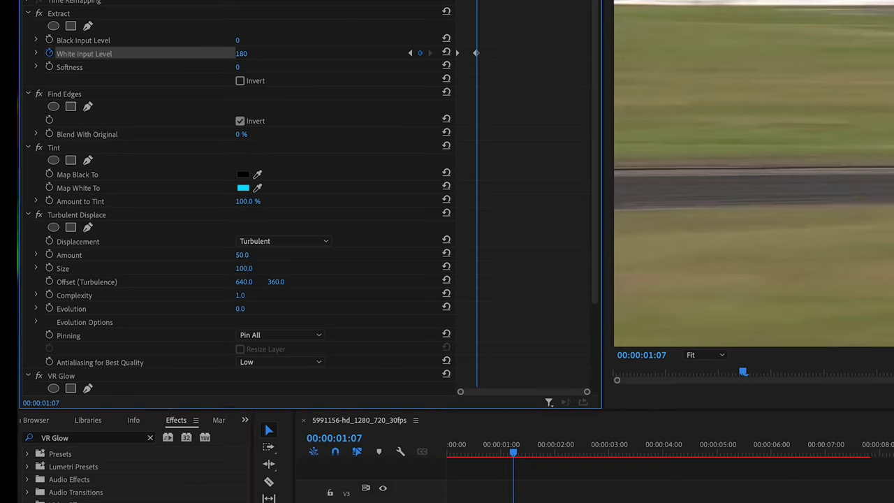
{"action": "type", "text": "100"}
{"action": "left_click", "coordinate": [251, 271]}
{"action": "type", "text": "20"}
{"action": "left_click", "coordinate": [259, 364]}
{"action": "left_click", "coordinate": [262, 389]}
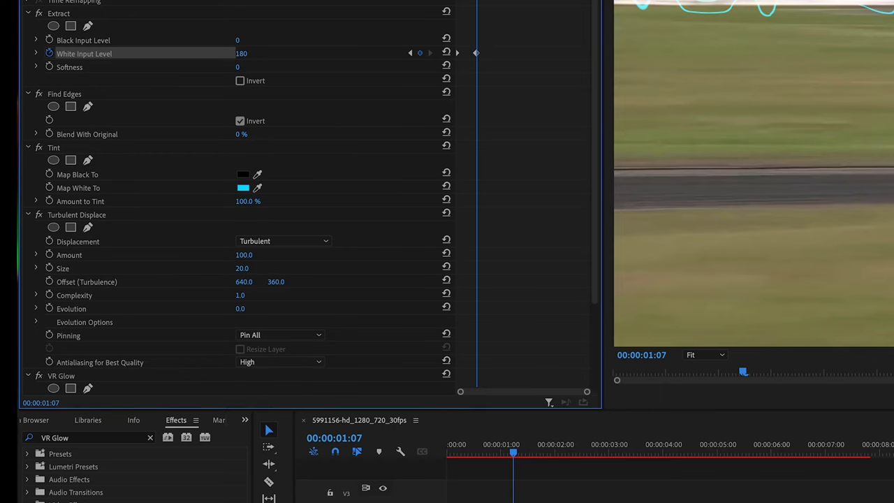
{"action": "scroll", "coordinate": [296, 105], "scroll_direction": "down", "scroll_amount": 3}
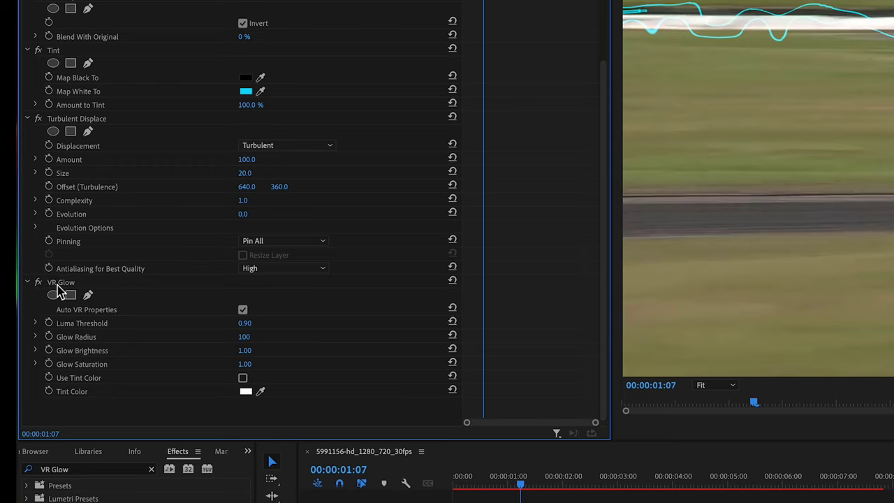
Set VR Glow Luma Threshold 0.5, Glow Radius 30, Brightness 4 and Saturation 10.
{"action": "left_click", "coordinate": [254, 323]}
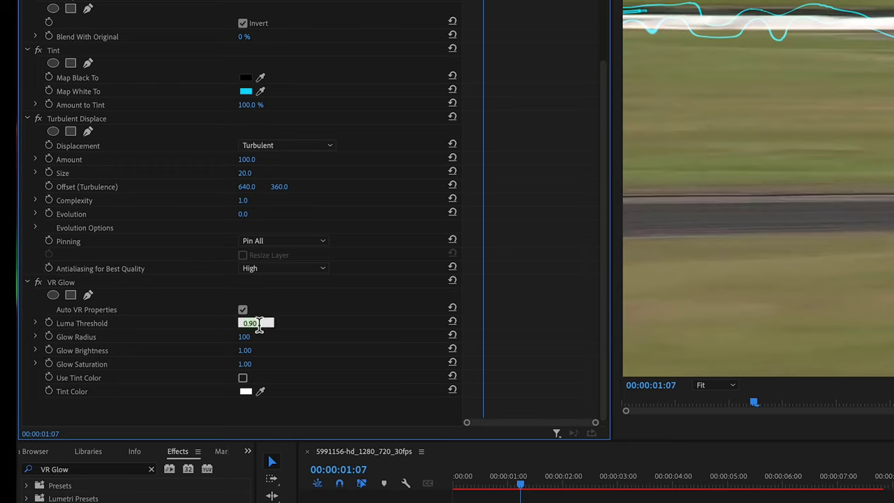
{"action": "type", "text": ".5"}
{"action": "left_click", "coordinate": [255, 337]}
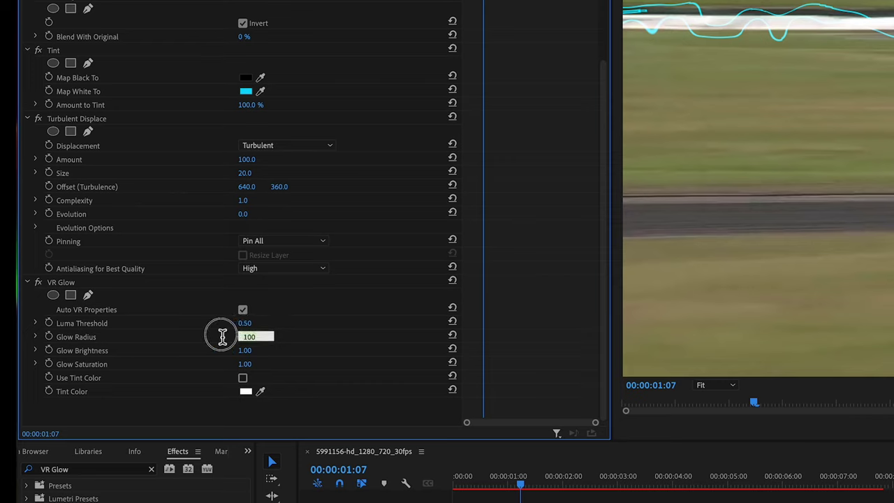
{"action": "type", "text": "30"}
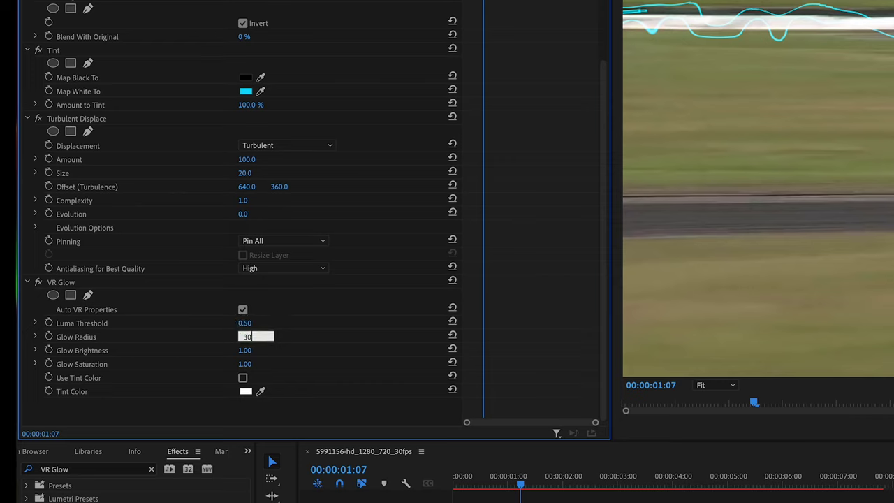
{"action": "left_click", "coordinate": [262, 349]}
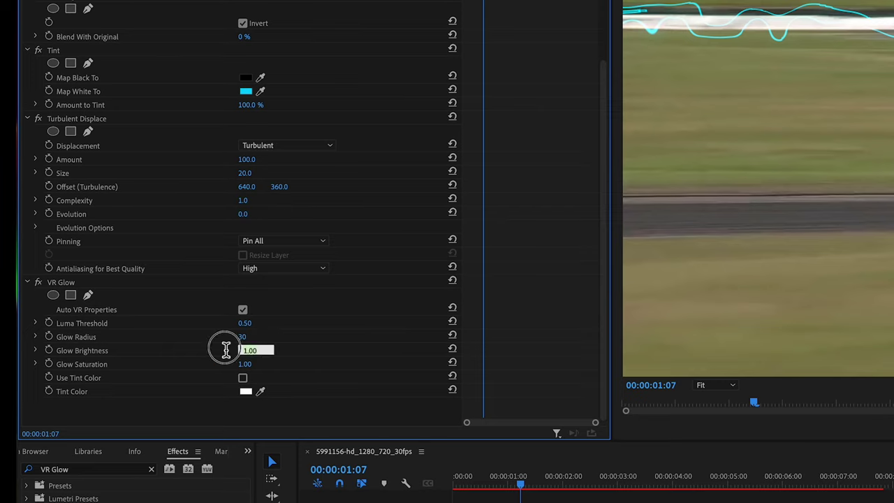
{"action": "type", "text": "4"}
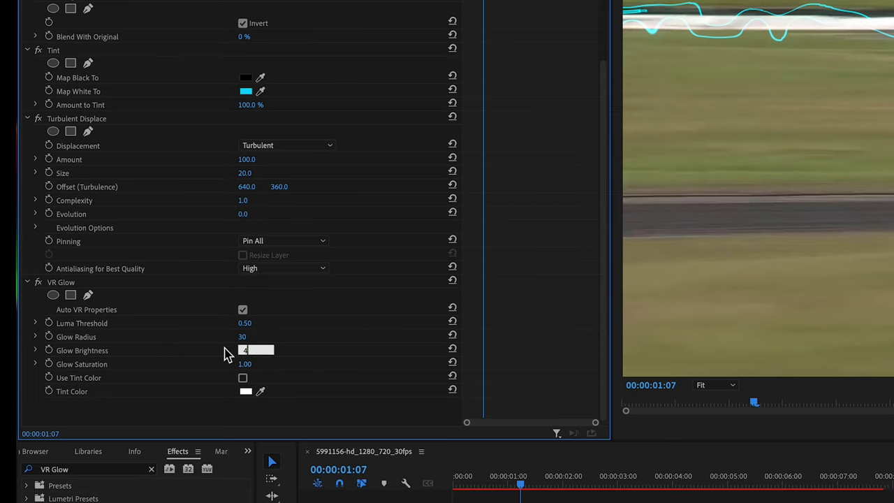
{"action": "key", "text": "Return"}
{"action": "left_click", "coordinate": [262, 364]}
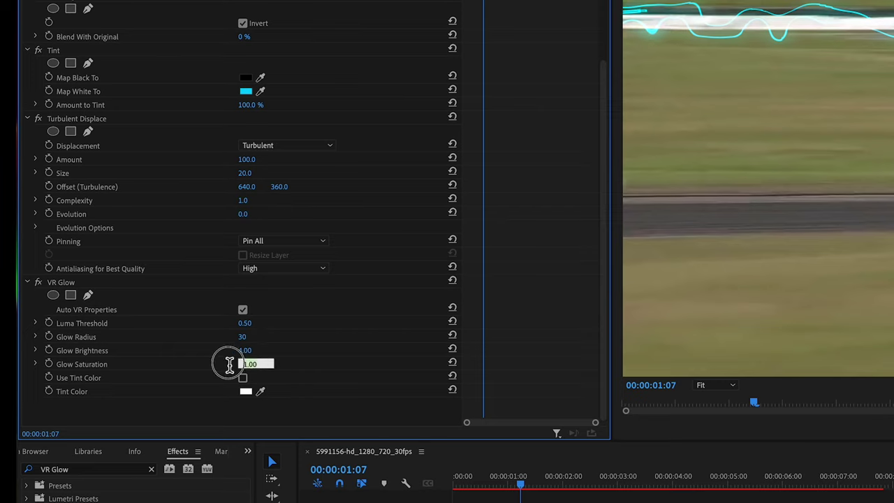
{"action": "type", "text": "10"}
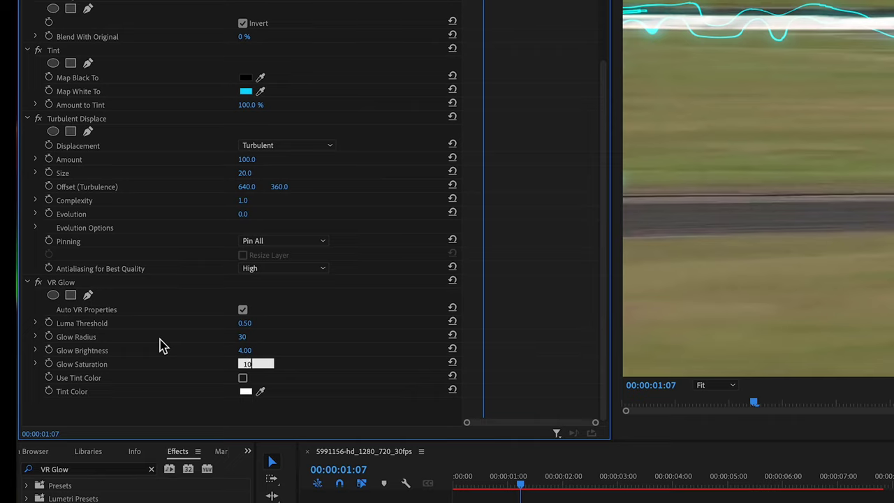
Enable Use Tint Color in VR Glow and choose a cyan tint.
{"action": "left_click", "coordinate": [242, 379]}
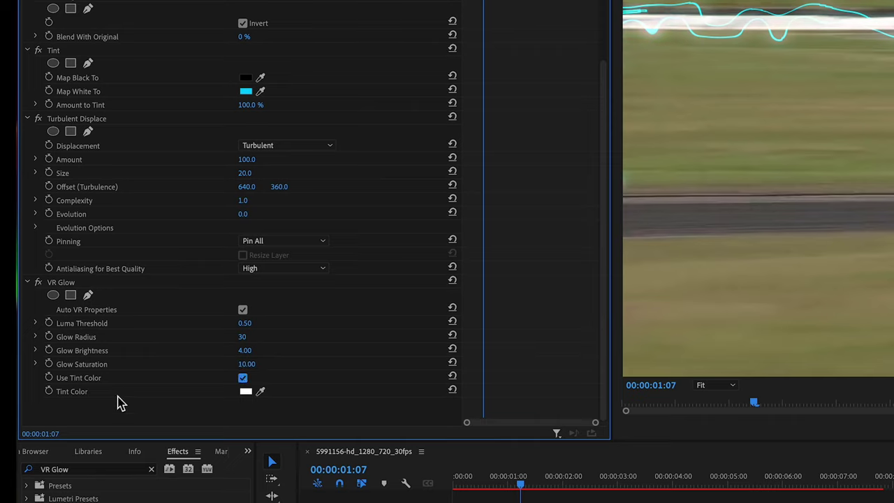
{"action": "left_click", "coordinate": [245, 392]}
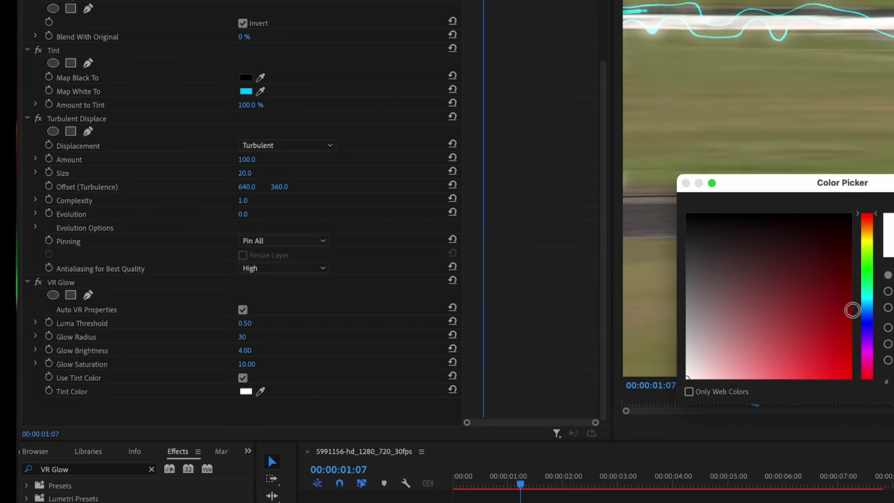
{"action": "left_click", "coordinate": [865, 302]}
{"action": "left_click", "coordinate": [869, 396]}
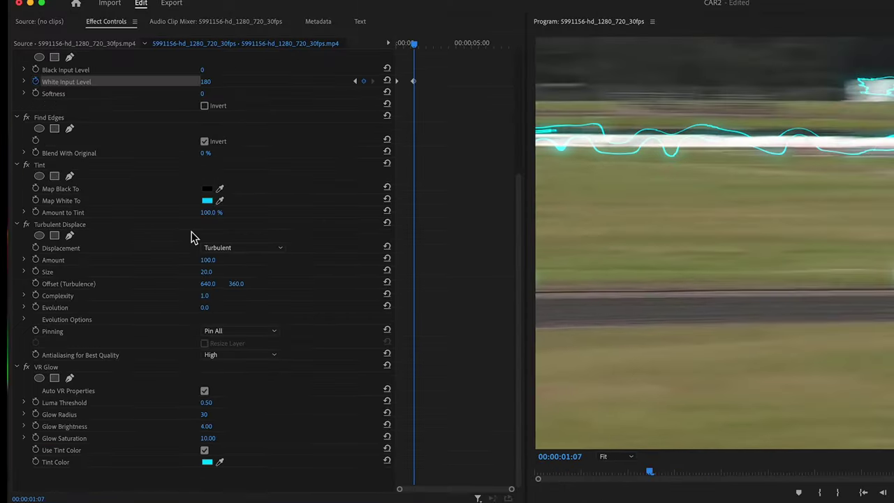
{"action": "scroll", "coordinate": [231, 134], "scroll_direction": "up", "scroll_amount": 5}
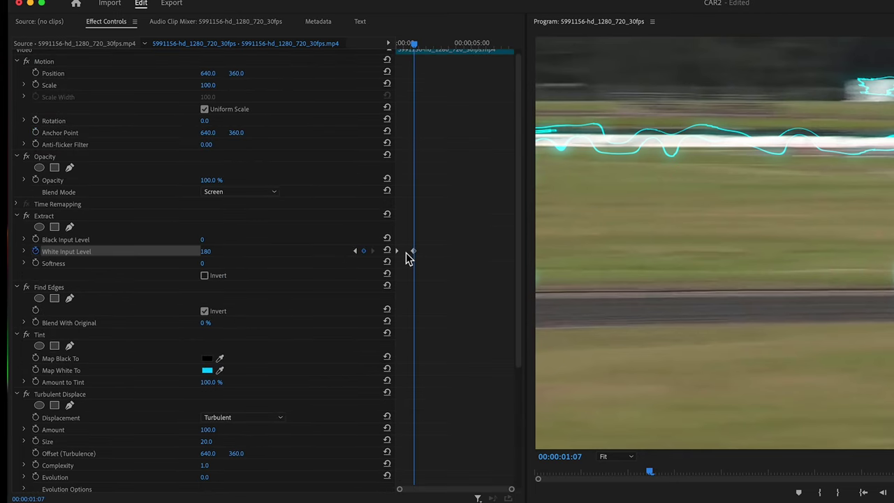
Keyframe Opacity from 100% at 00:00:00:18 to 0% at 00:00:01:06, then return to start.
{"action": "left_click", "coordinate": [406, 44]}
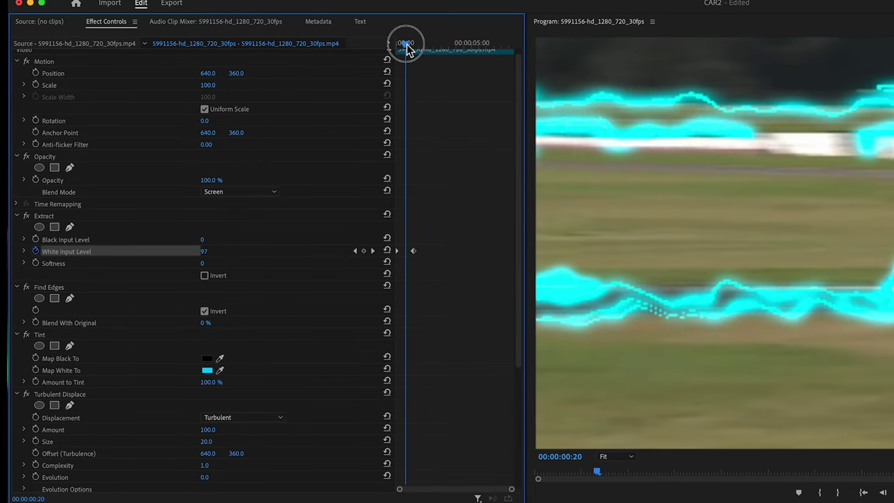
{"action": "left_click", "coordinate": [404, 44]}
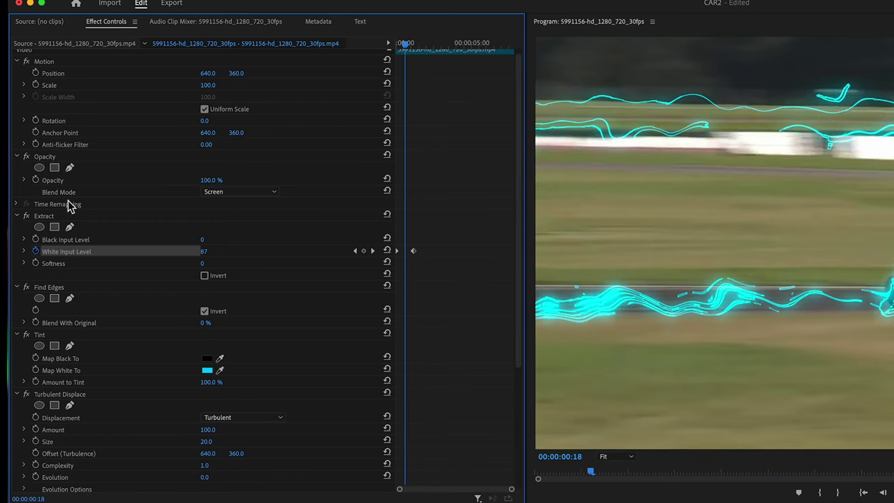
{"action": "left_click", "coordinate": [36, 180]}
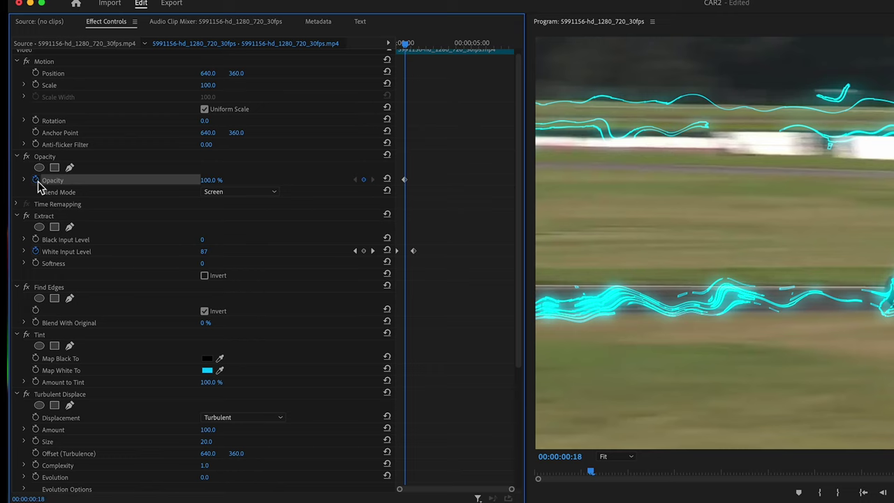
{"action": "left_click_drag", "start_coordinate": [404, 46], "coordinate": [415, 49]}
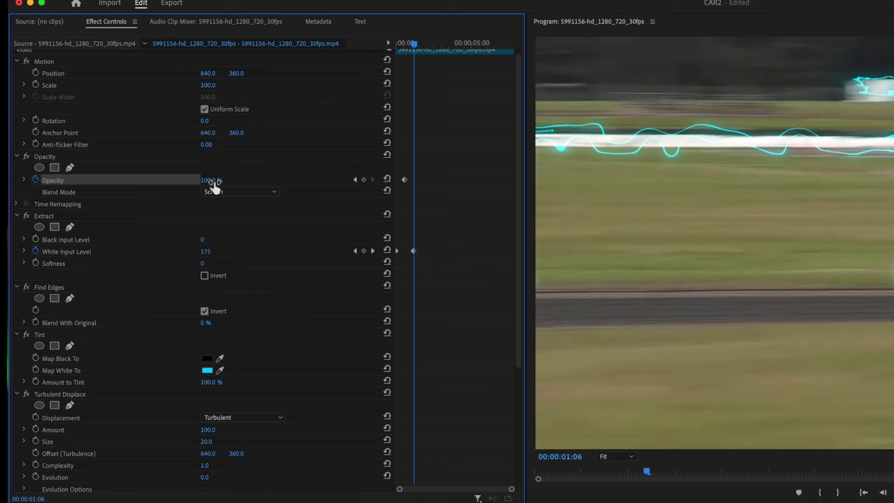
{"action": "left_click_drag", "start_coordinate": [212, 180], "coordinate": [167, 181]}
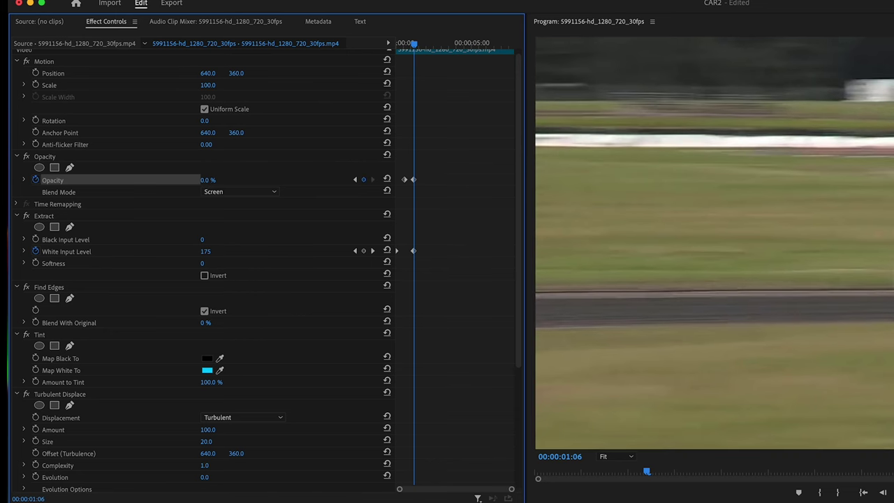
{"action": "left_click", "coordinate": [237, 345]}
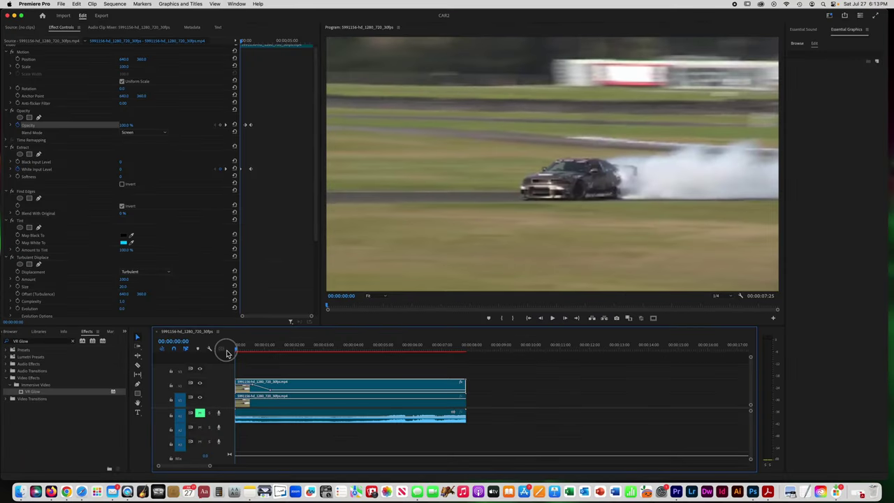
{"action": "left_click", "coordinate": [552, 319]}
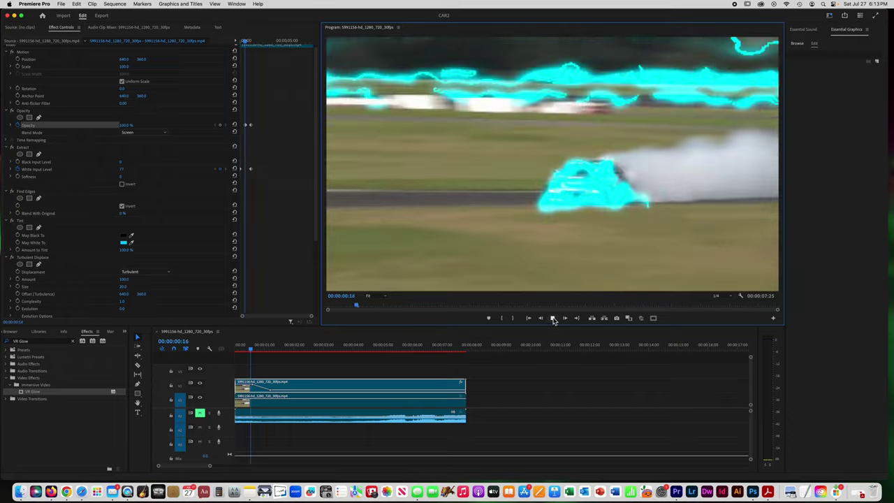
{"action": "left_click", "coordinate": [552, 318]}
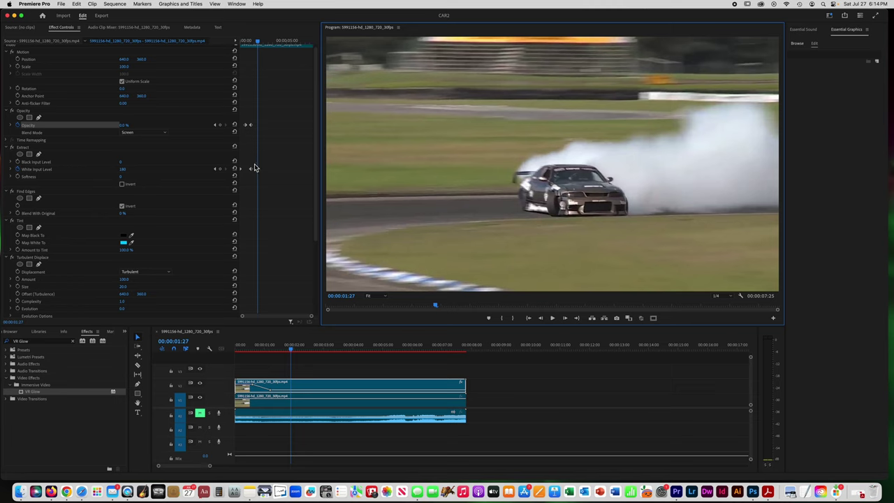
{"action": "left_click_drag", "start_coordinate": [263, 123], "coordinate": [244, 173]}
{"action": "left_click_drag", "start_coordinate": [246, 127], "coordinate": [258, 128]}
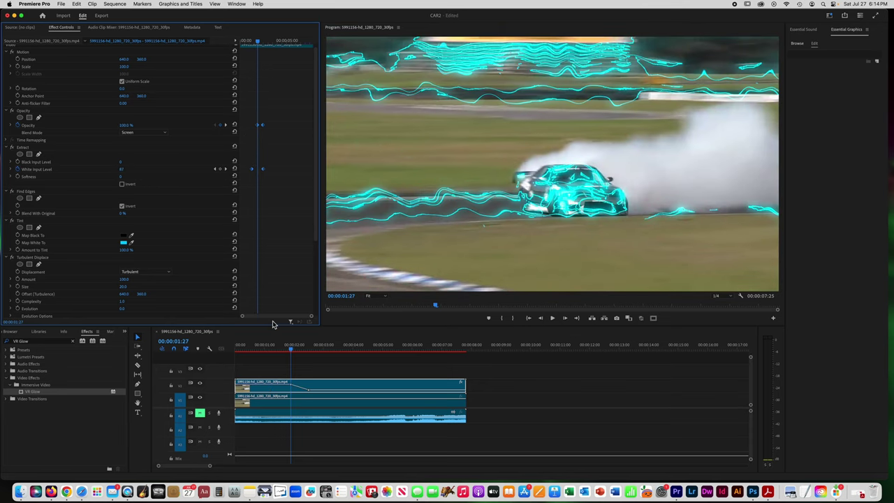
{"action": "left_click_drag", "start_coordinate": [294, 353], "coordinate": [235, 349]}
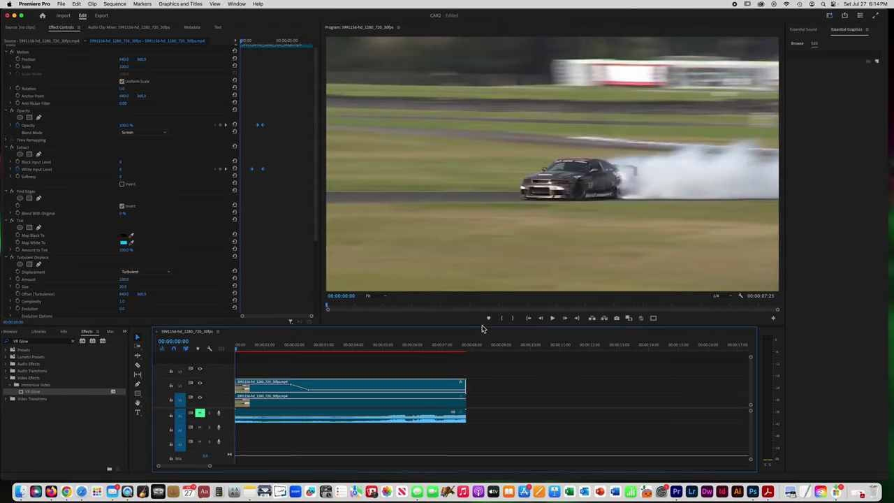
{"action": "left_click", "coordinate": [552, 318]}
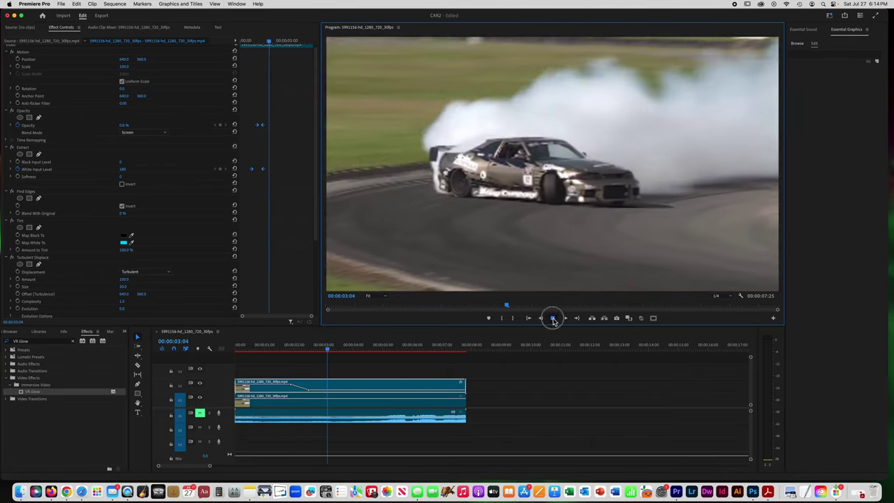
{"action": "left_click", "coordinate": [552, 318]}
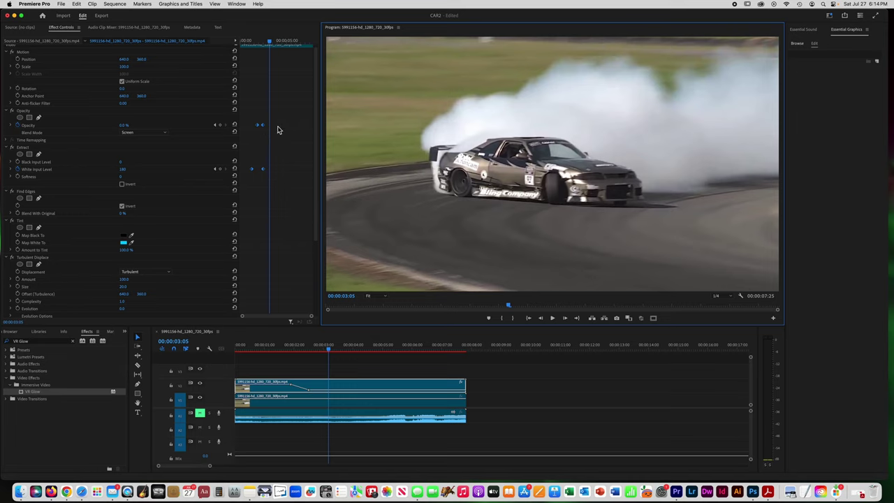
{"action": "left_click", "coordinate": [265, 127]}
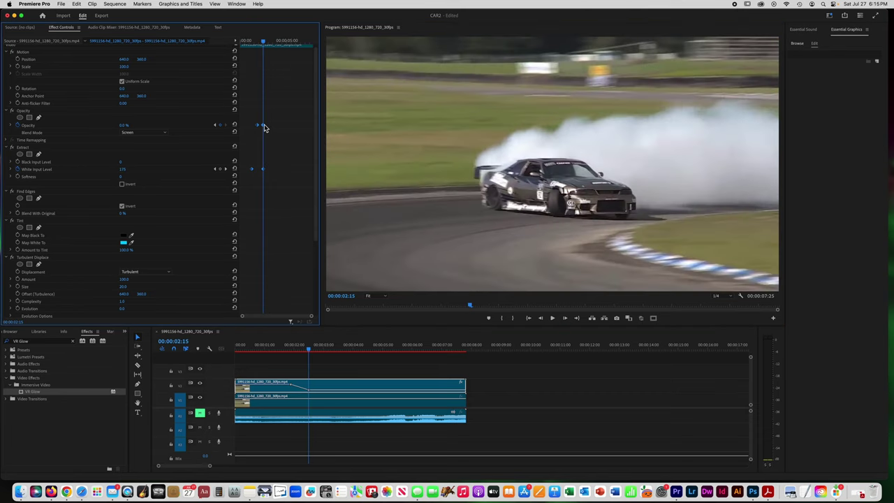
Shift the Opacity fade-out keyframe later and play back to check the glow timing.
{"action": "left_click_drag", "start_coordinate": [264, 127], "coordinate": [261, 126]}
{"action": "left_click_drag", "start_coordinate": [264, 127], "coordinate": [258, 129]}
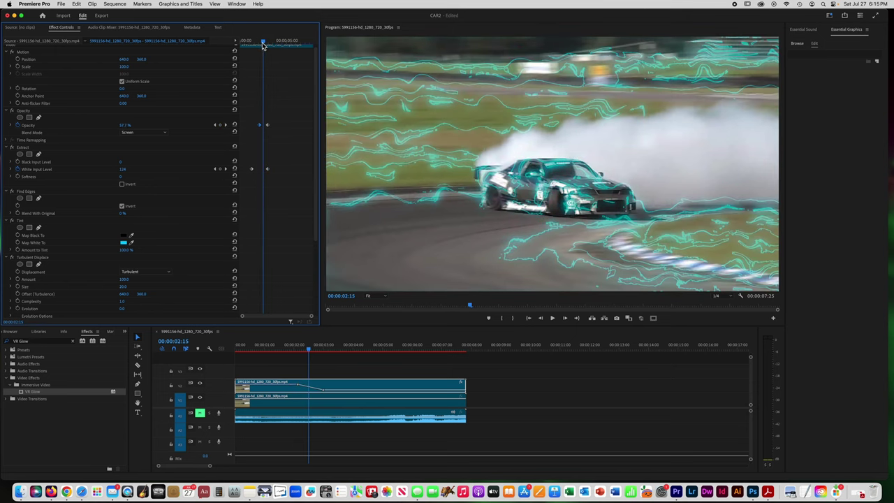
{"action": "left_click_drag", "start_coordinate": [263, 45], "coordinate": [240, 44]}
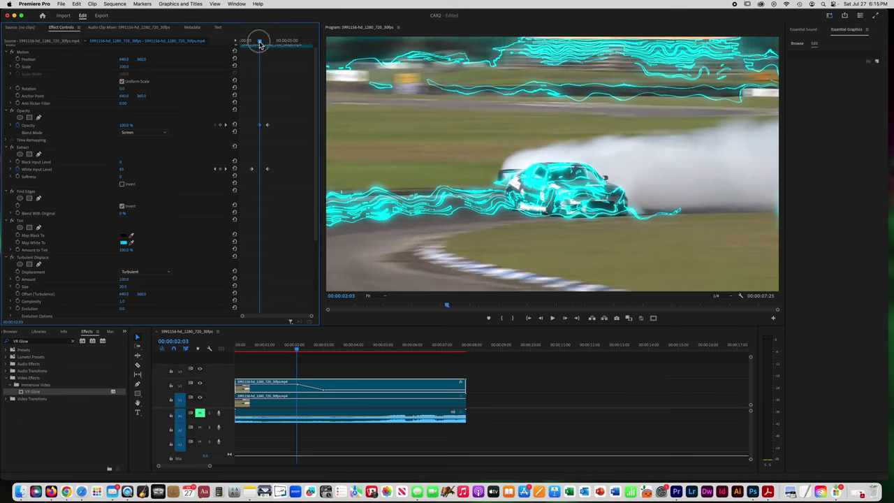
{"action": "left_click", "coordinate": [552, 318]}
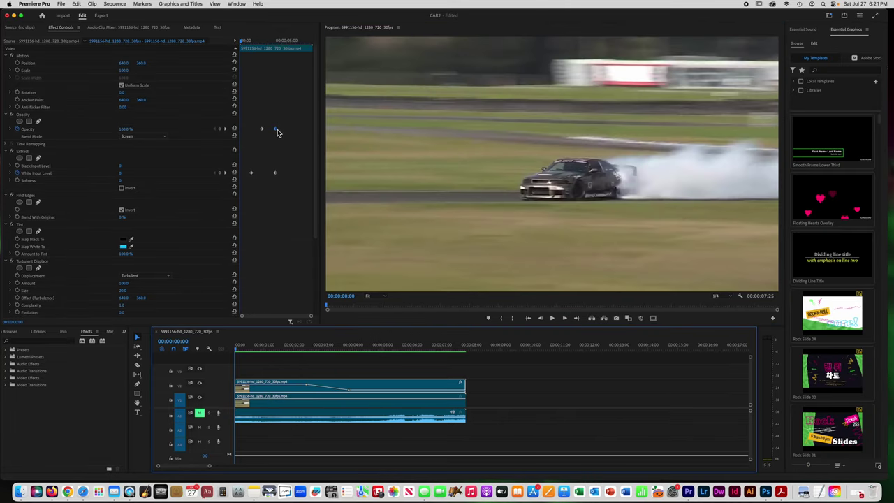
{"action": "left_click_drag", "start_coordinate": [277, 132], "coordinate": [286, 134]}
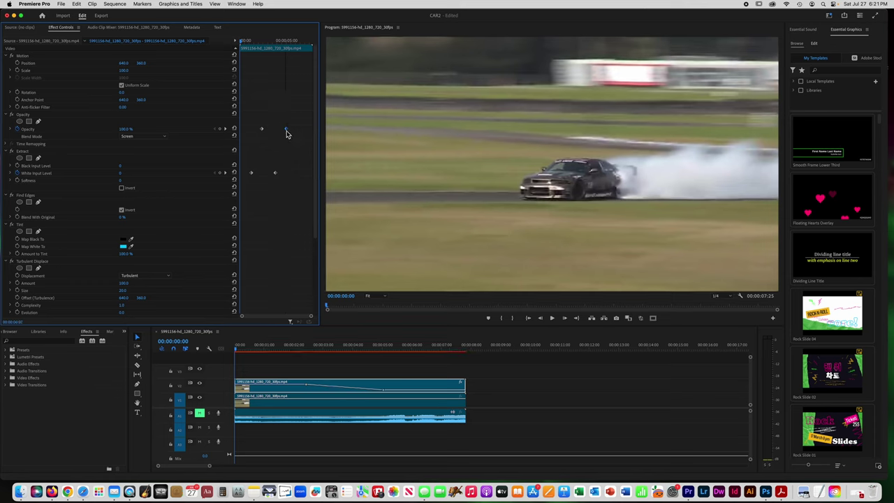
Preview the edit, then select all three clips and run Sequence > Render Selection.
{"action": "left_click", "coordinate": [286, 133]}
{"action": "left_click", "coordinate": [551, 318]}
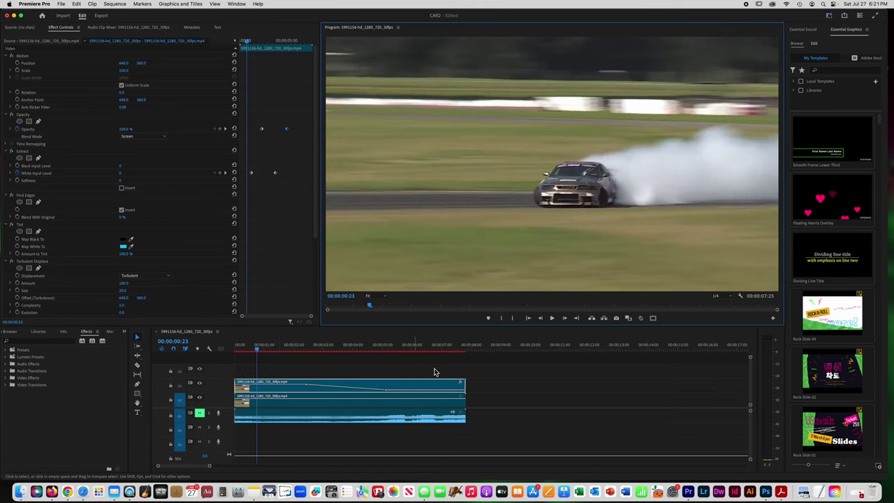
{"action": "left_click_drag", "start_coordinate": [469, 373], "coordinate": [280, 414]}
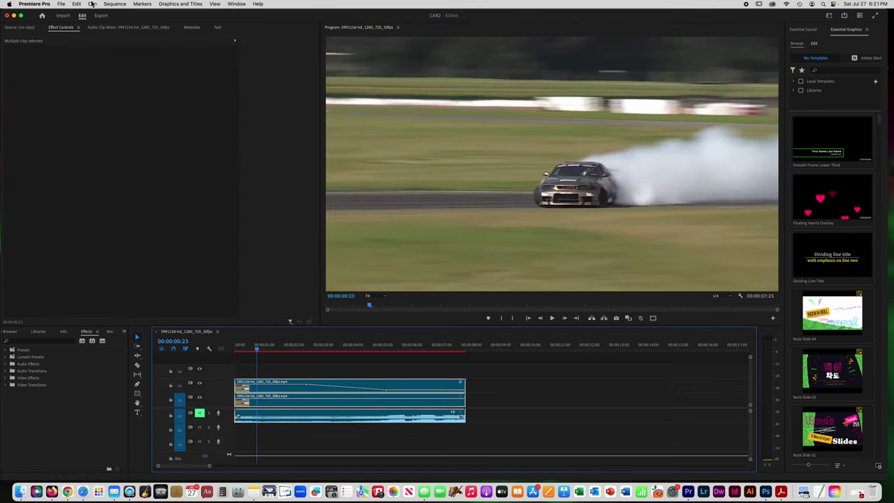
{"action": "left_click", "coordinate": [113, 4]}
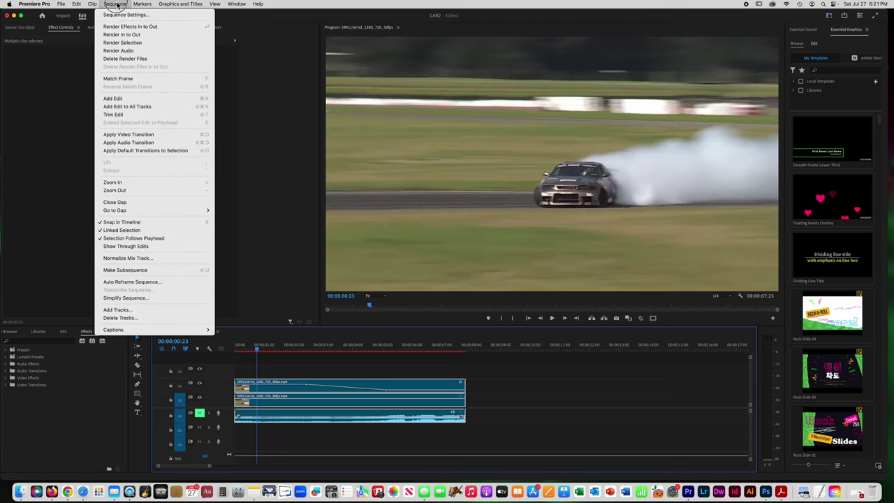
{"action": "left_click", "coordinate": [129, 43]}
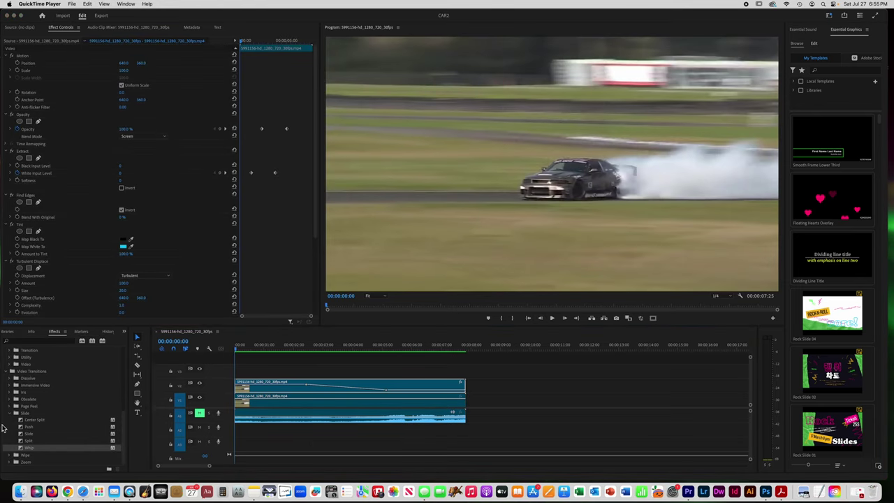
Add the Whip slide transition to the start of the V1 and V2 drift clips.
{"action": "left_click", "coordinate": [21, 343]}
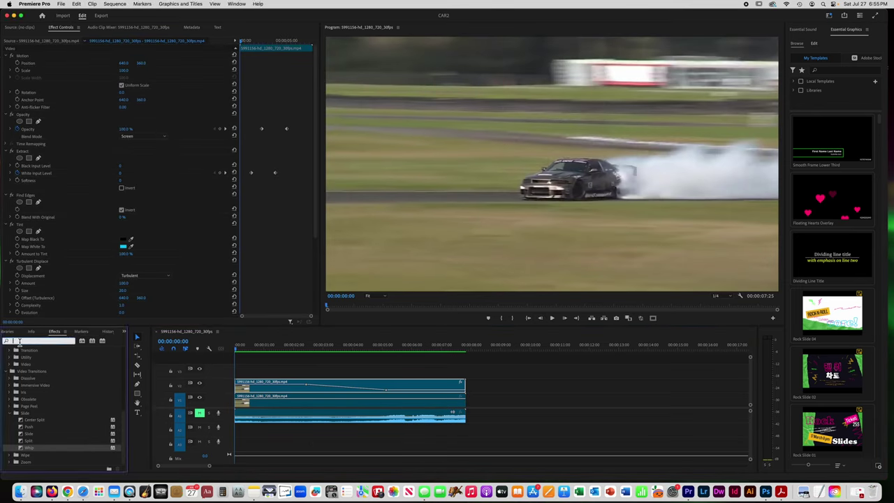
{"action": "type", "text": "whip"}
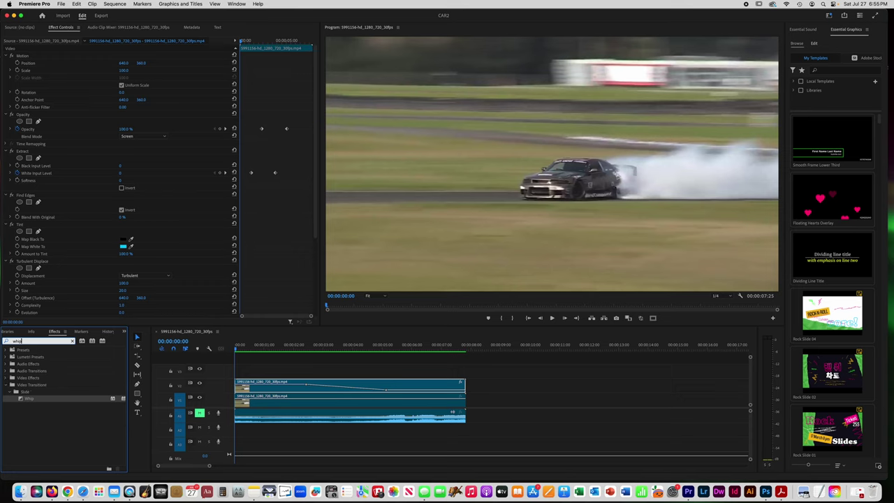
{"action": "left_click_drag", "start_coordinate": [29, 401], "coordinate": [238, 388]}
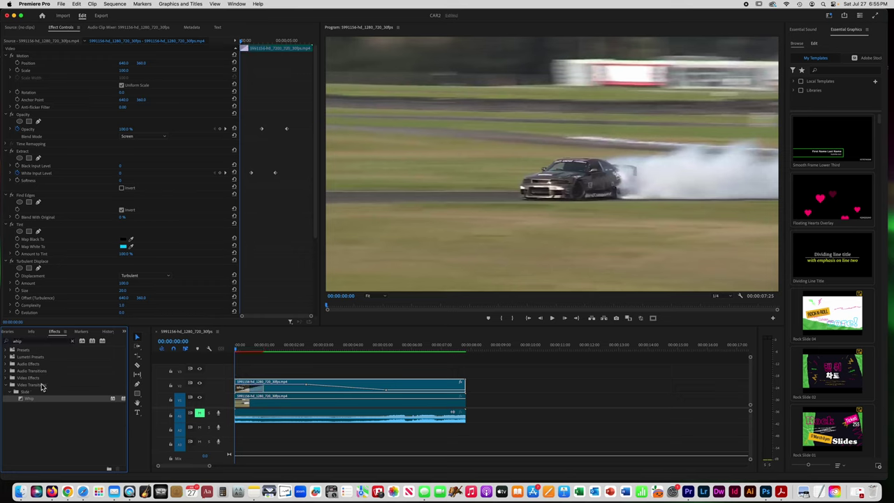
{"action": "left_click_drag", "start_coordinate": [26, 402], "coordinate": [239, 403]}
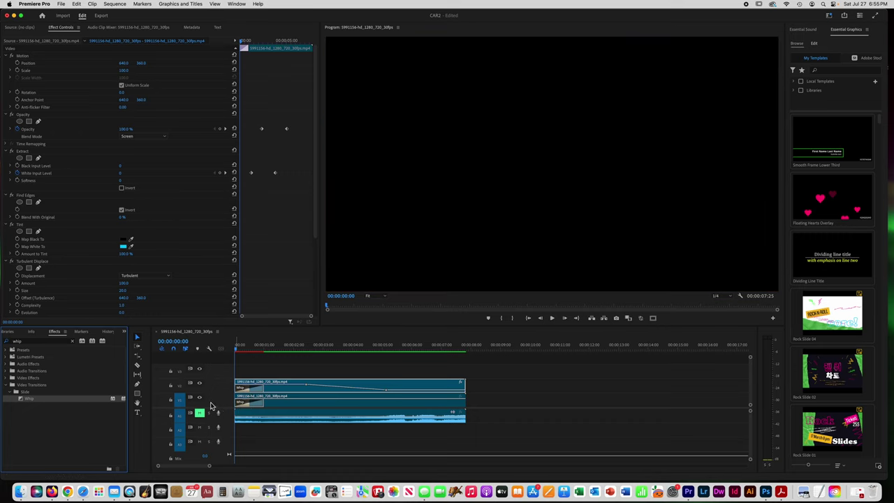
{"action": "left_click", "coordinate": [416, 386]}
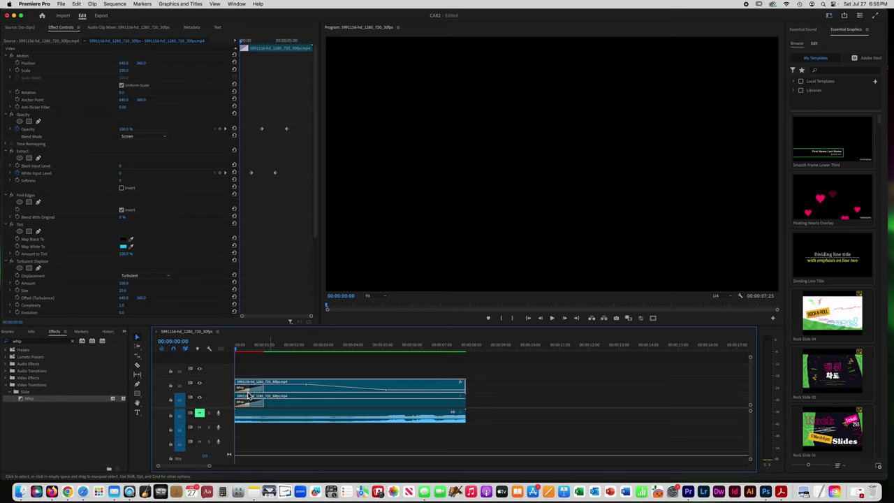
Rate-stretch the V2 and V1 drift clips to about 136% speed so both end together.
{"action": "left_click", "coordinate": [137, 361]}
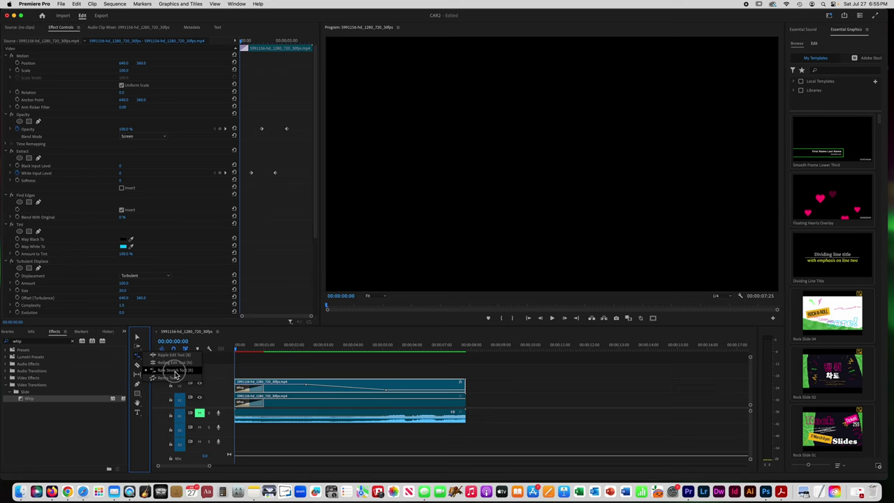
{"action": "left_click", "coordinate": [174, 370]}
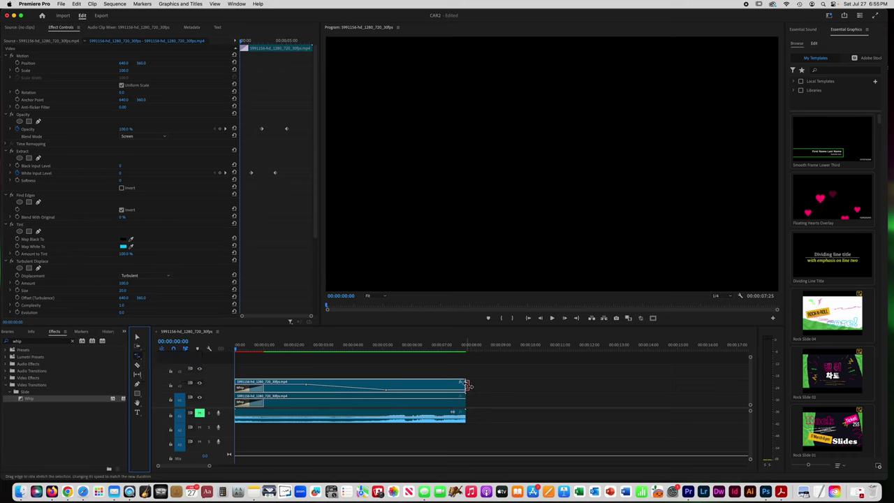
{"action": "left_click_drag", "start_coordinate": [464, 383], "coordinate": [403, 383]}
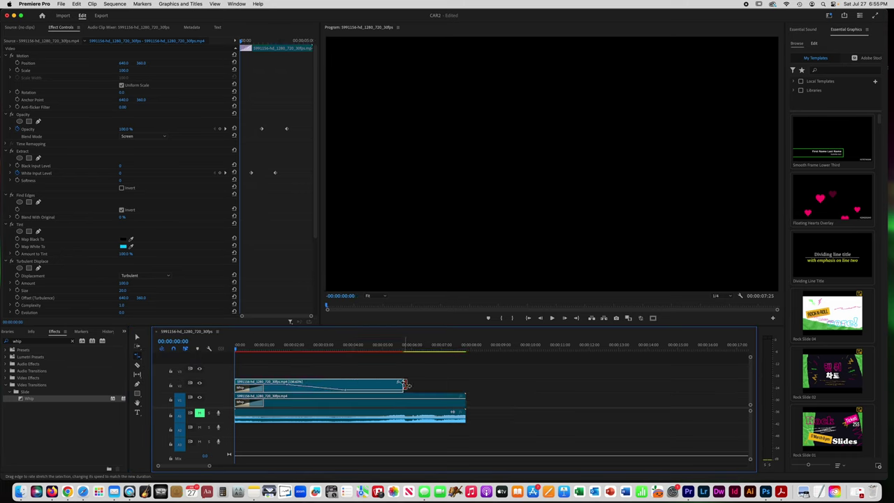
{"action": "left_click", "coordinate": [467, 400]}
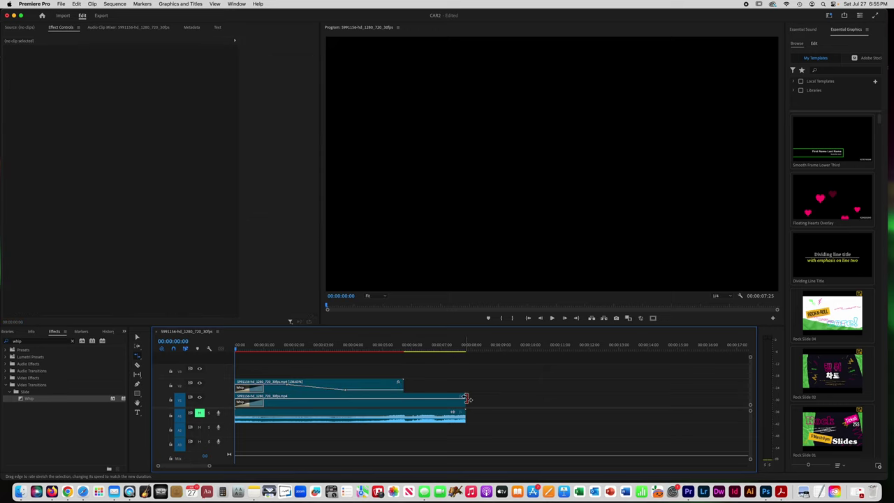
{"action": "left_click_drag", "start_coordinate": [468, 400], "coordinate": [403, 399]}
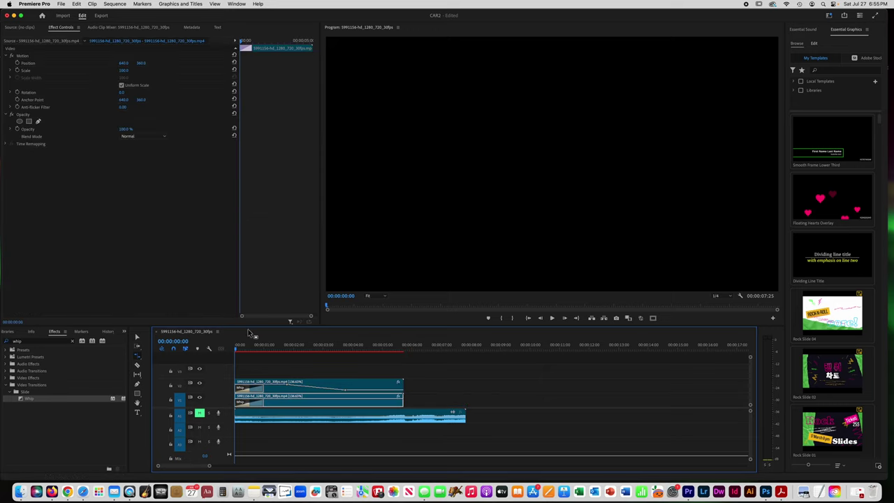
{"action": "left_click", "coordinate": [137, 337]}
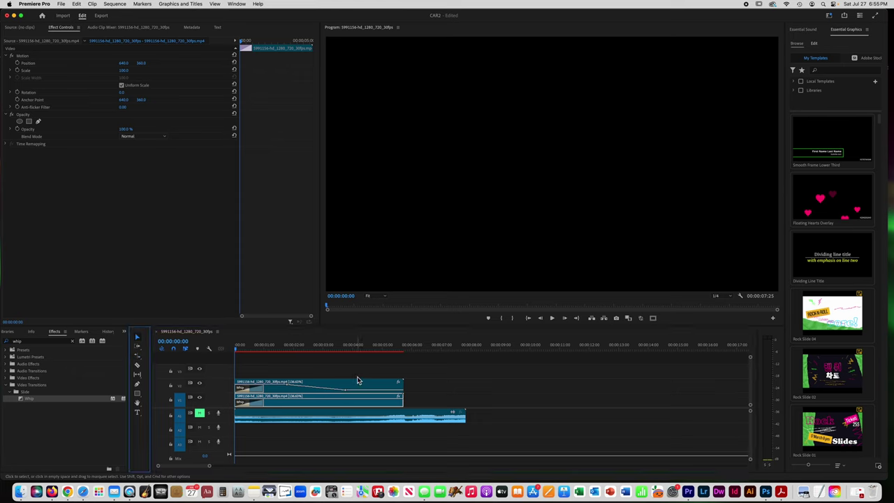
{"action": "left_click_drag", "start_coordinate": [334, 366], "coordinate": [388, 417]}
Render the selected clips, then play and scrub back to review the glowing drift footage.
{"action": "left_click", "coordinate": [114, 4]}
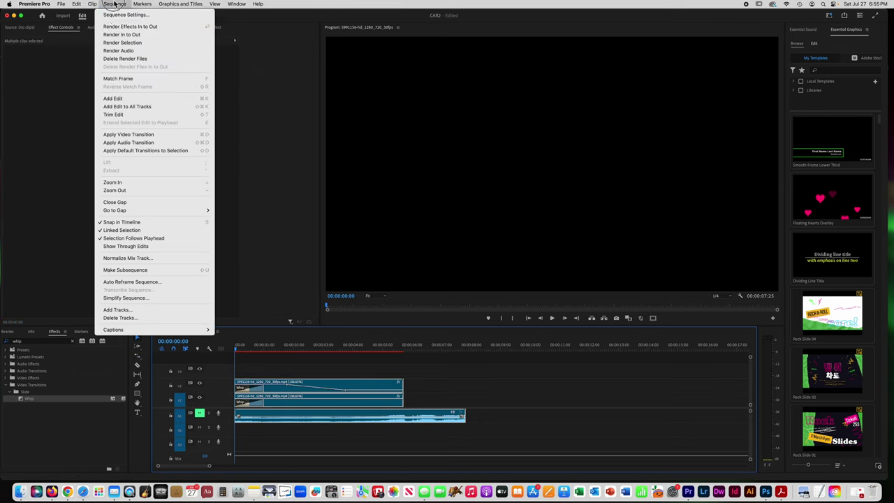
{"action": "left_click", "coordinate": [122, 43]}
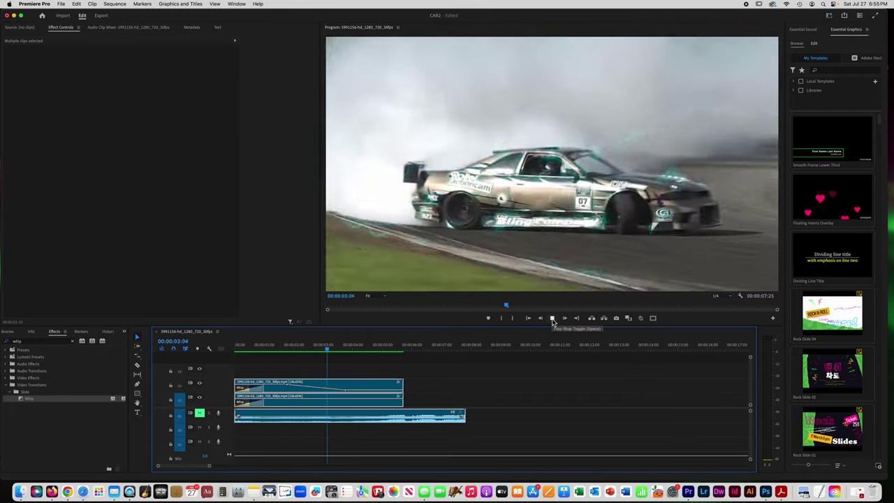
{"action": "left_click", "coordinate": [552, 318]}
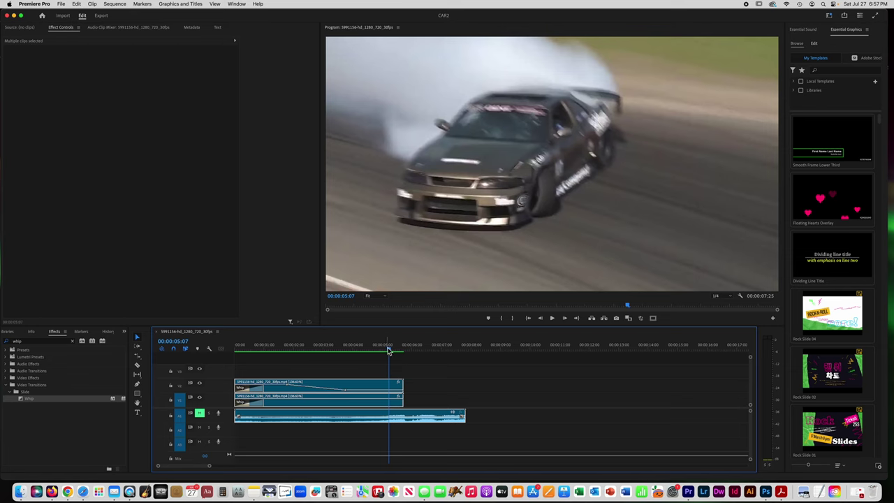
{"action": "left_click_drag", "start_coordinate": [389, 350], "coordinate": [307, 353]}
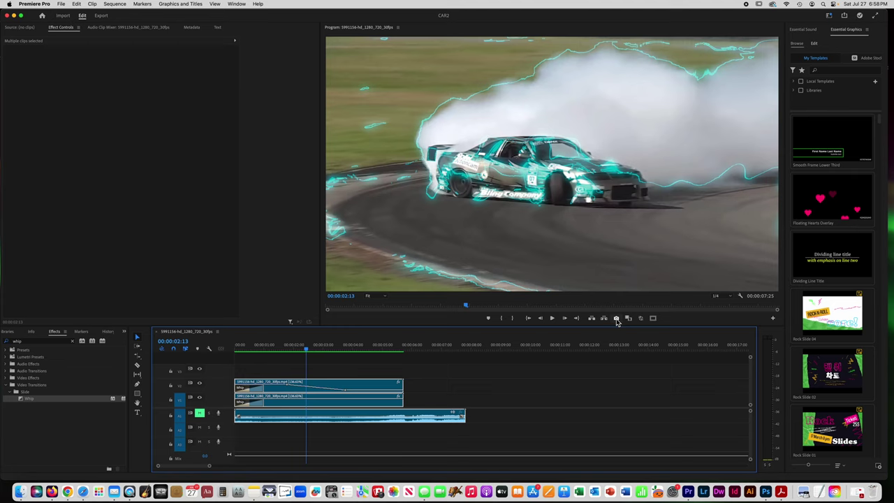
{"action": "left_click", "coordinate": [773, 319]}
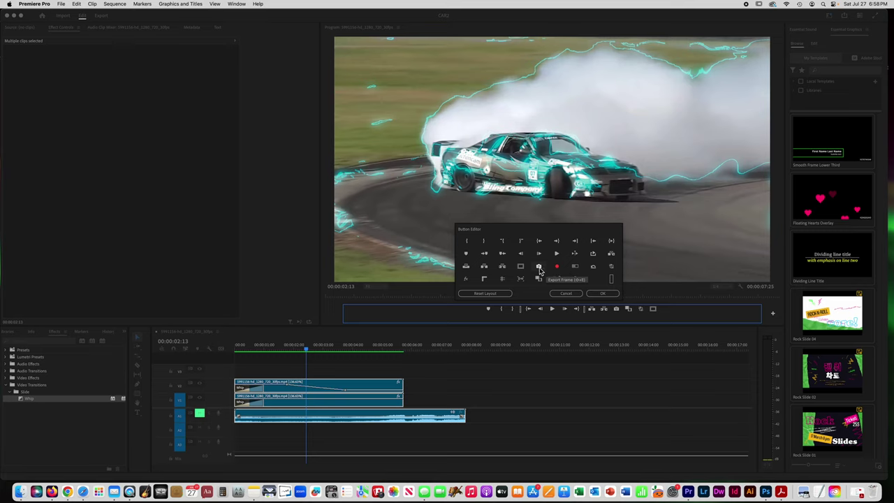
{"action": "left_click", "coordinate": [564, 294]}
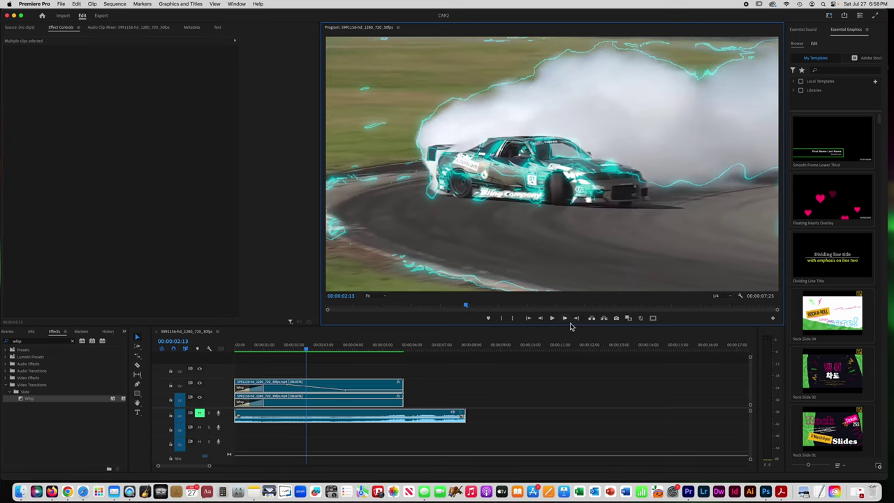
{"action": "left_click", "coordinate": [615, 318]}
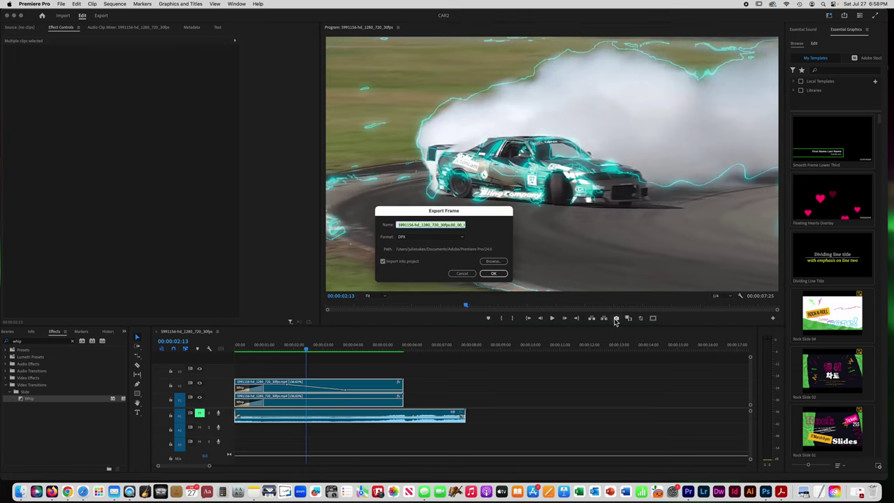
Export the current frame as JPEG 'Drifter.jpg' into the Desktop CAR folder, imported into the project.
{"action": "left_click", "coordinate": [419, 238]}
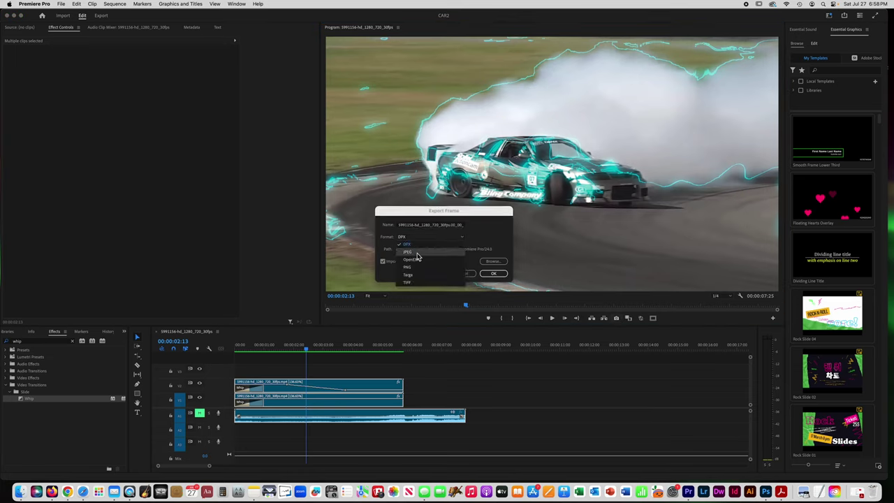
{"action": "left_click", "coordinate": [417, 253]}
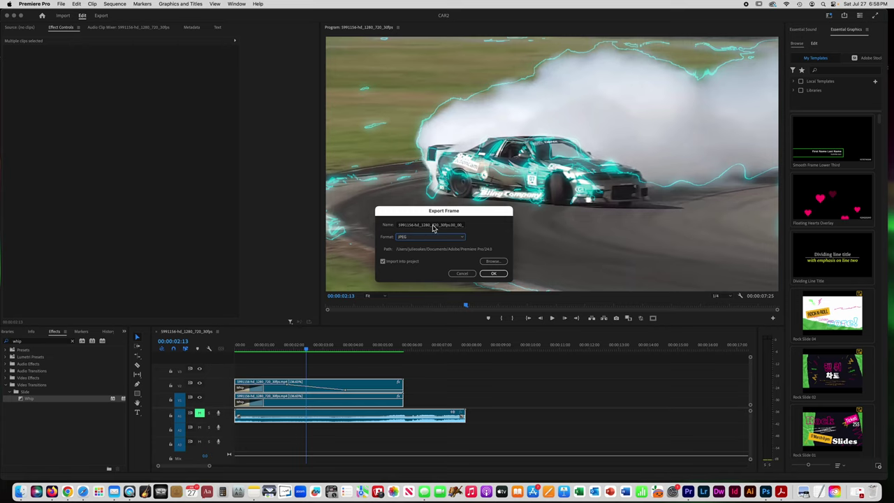
{"action": "left_click", "coordinate": [433, 225]}
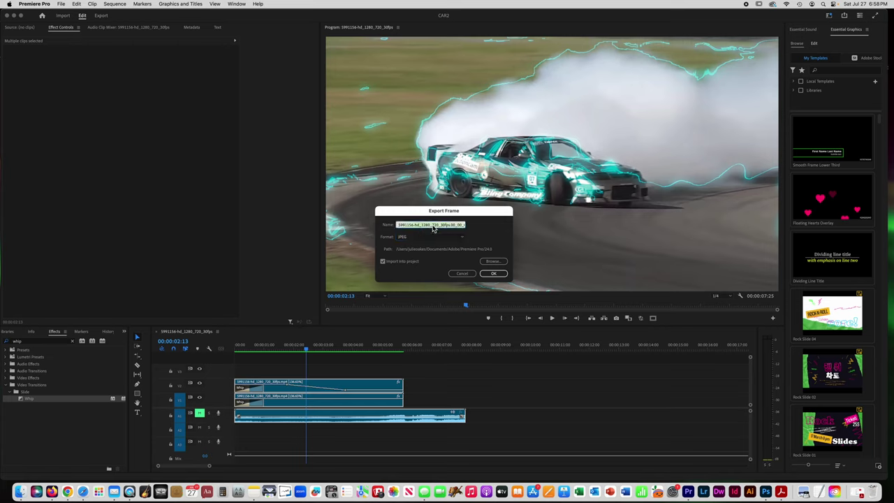
{"action": "type", "text": "Drifter.jpg"}
{"action": "left_click", "coordinate": [432, 253]}
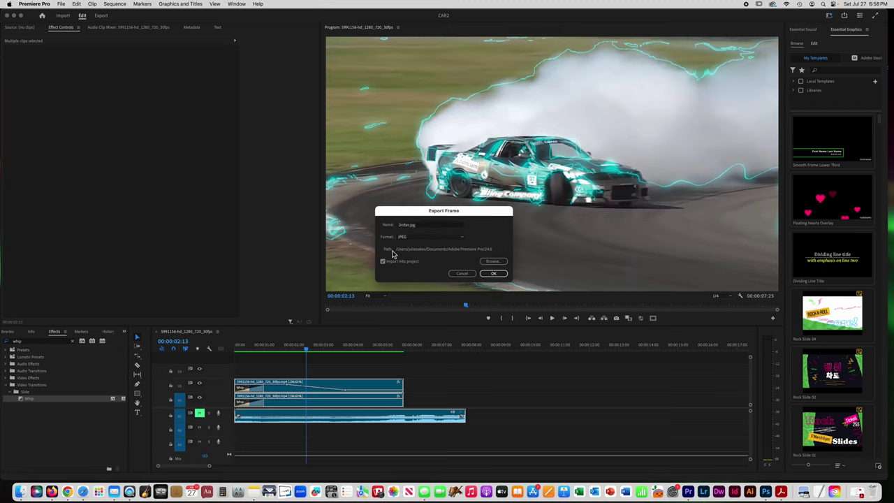
{"action": "left_click", "coordinate": [491, 262]}
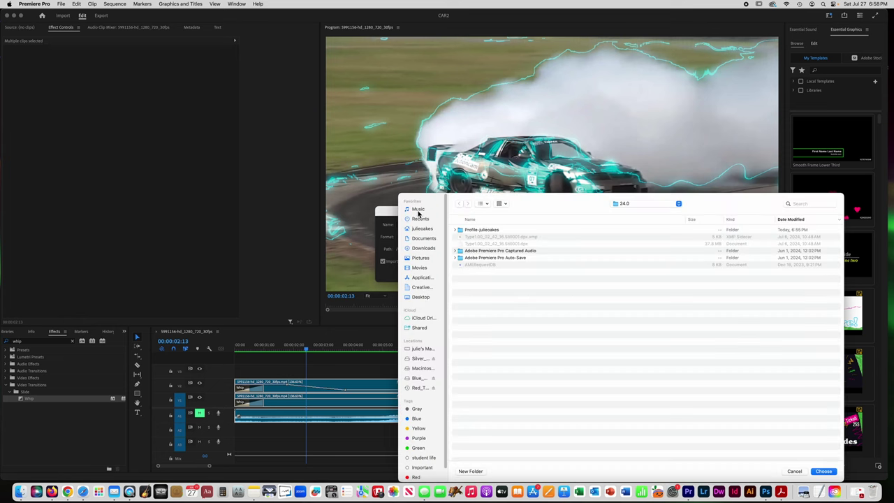
{"action": "left_click", "coordinate": [420, 297]}
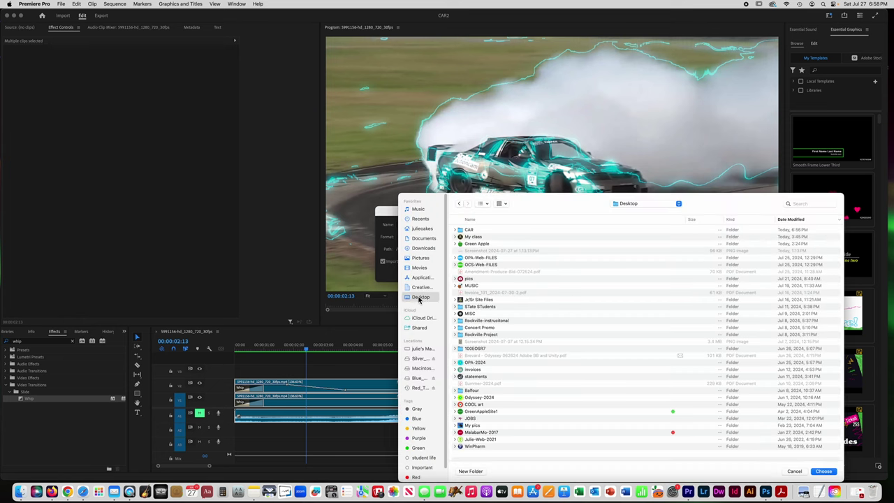
{"action": "double_click", "coordinate": [472, 230]}
{"action": "left_click", "coordinate": [822, 471]}
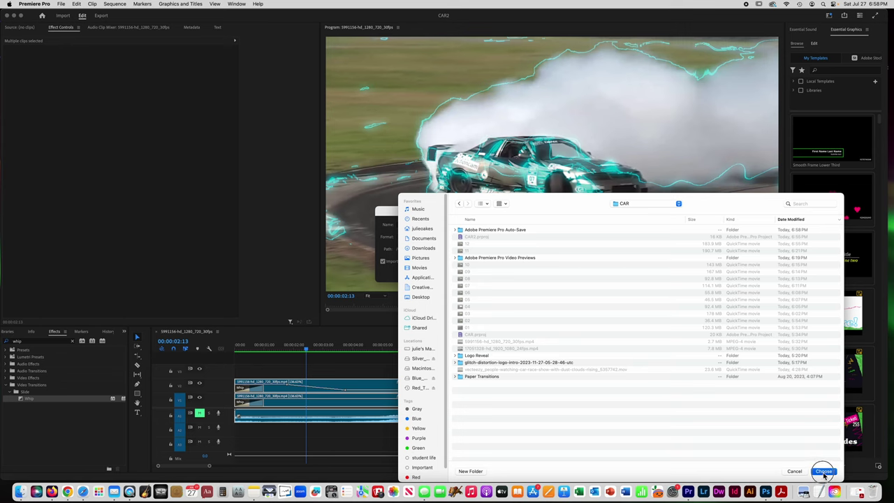
{"action": "left_click", "coordinate": [493, 273]}
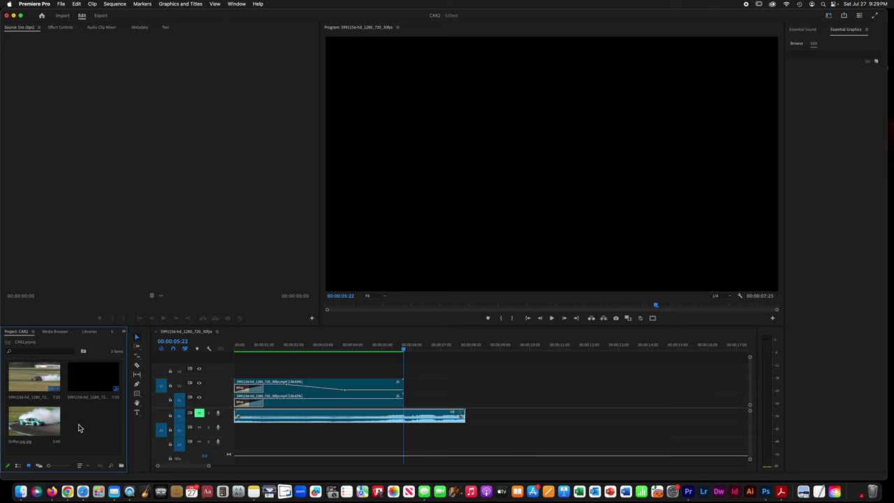
Import TBC-Racing2.mp4 and place it on V2 after the drift clip.
{"action": "double_click", "coordinate": [86, 424]}
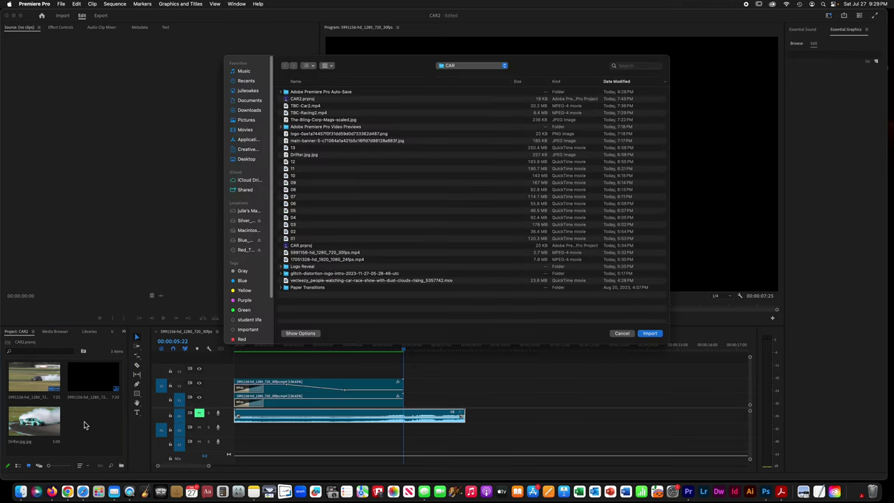
{"action": "double_click", "coordinate": [304, 112]}
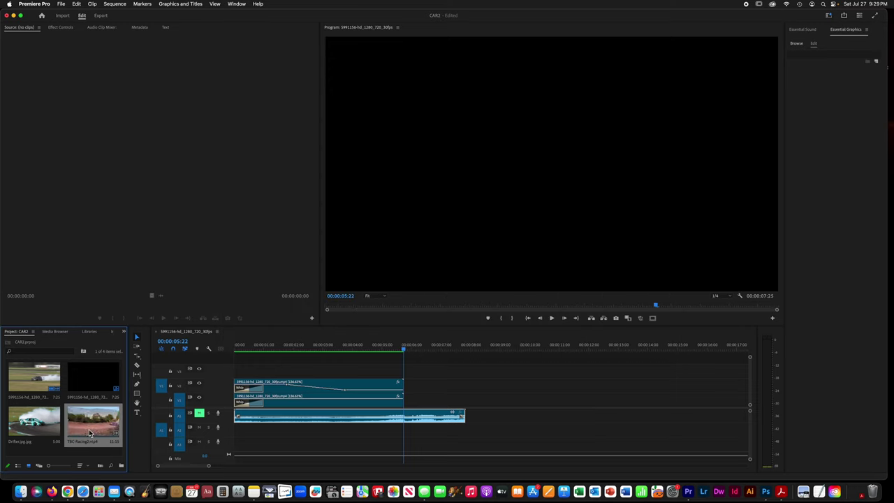
{"action": "left_click_drag", "start_coordinate": [82, 424], "coordinate": [411, 391]}
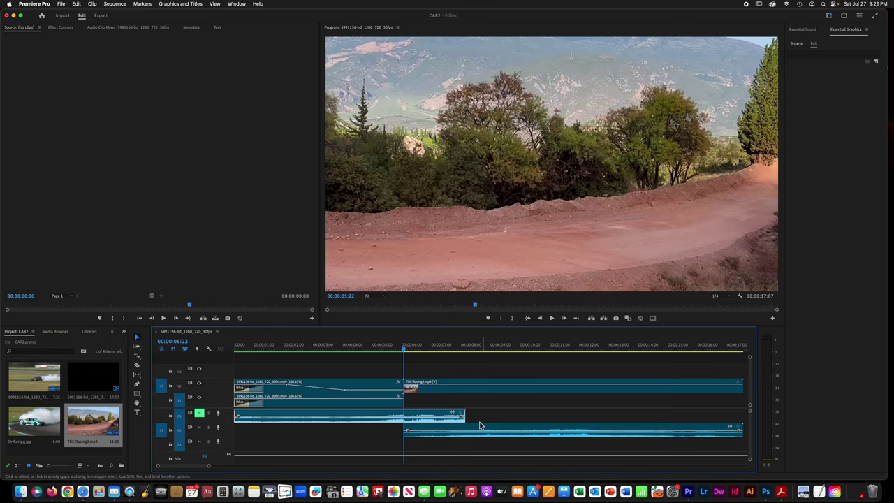
Unlink the rally clip's audio from its video and mute track A2.
{"action": "right_click", "coordinate": [474, 391]}
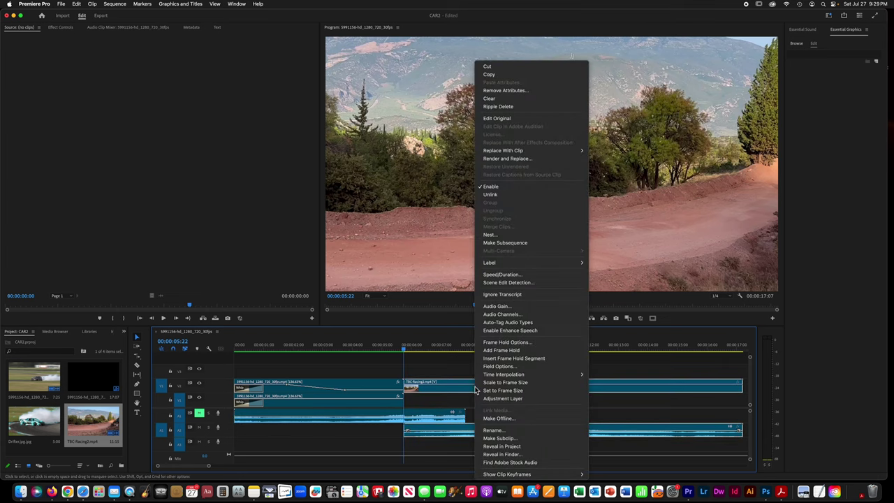
{"action": "left_click", "coordinate": [494, 194]}
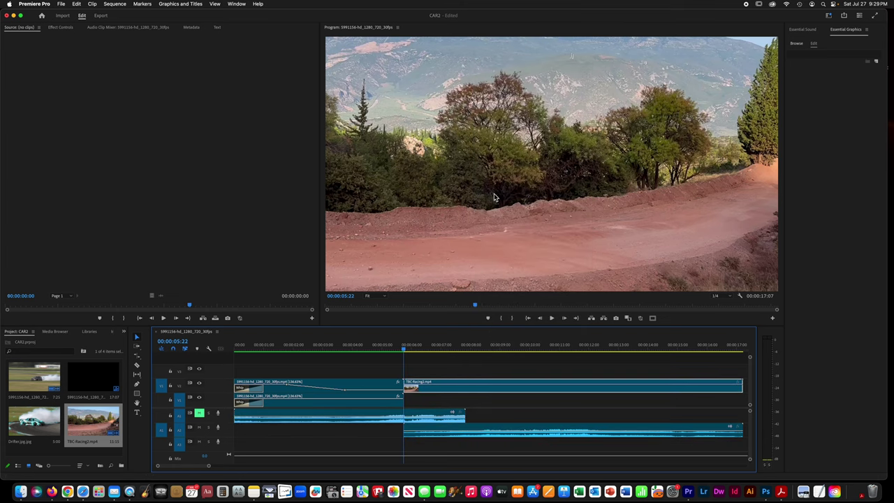
{"action": "left_click", "coordinate": [199, 427]}
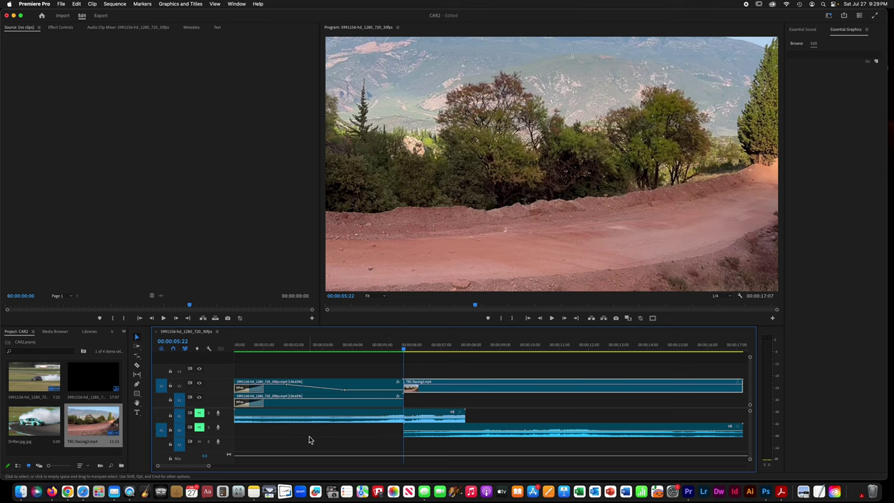
{"action": "scroll", "coordinate": [289, 435], "scroll_direction": "right", "scroll_amount": 5}
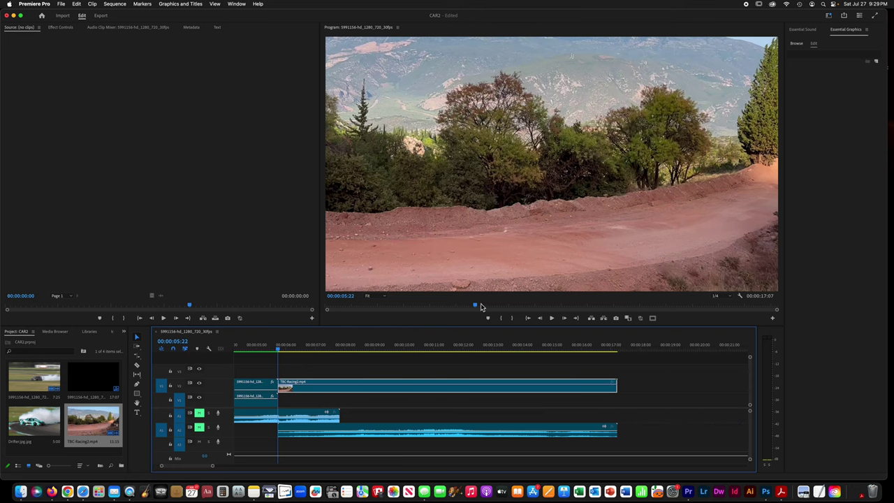
Preview the rally clip, then trim its end so it runs about 6 seconds.
{"action": "left_click", "coordinate": [552, 319]}
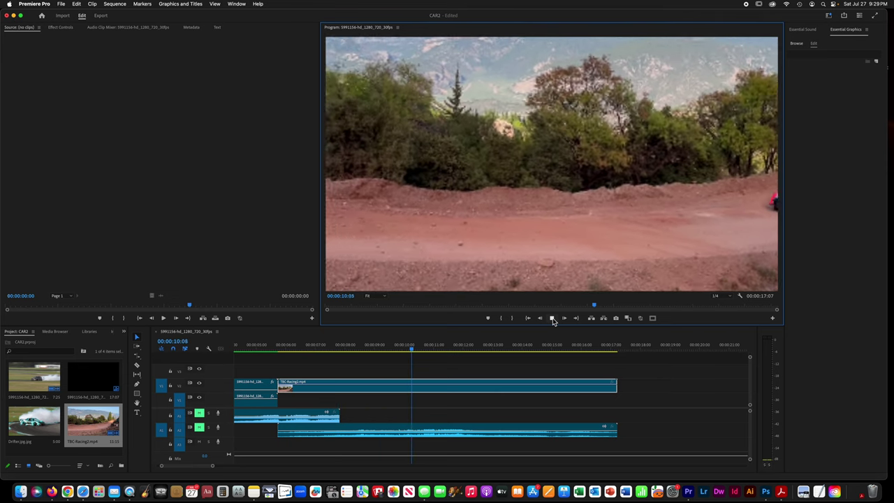
{"action": "left_click", "coordinate": [553, 318]}
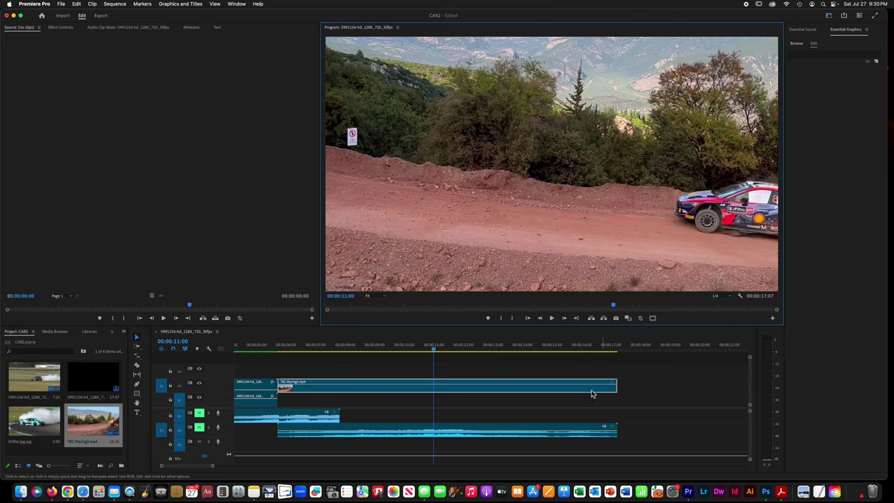
{"action": "left_click_drag", "start_coordinate": [279, 385], "coordinate": [435, 388]}
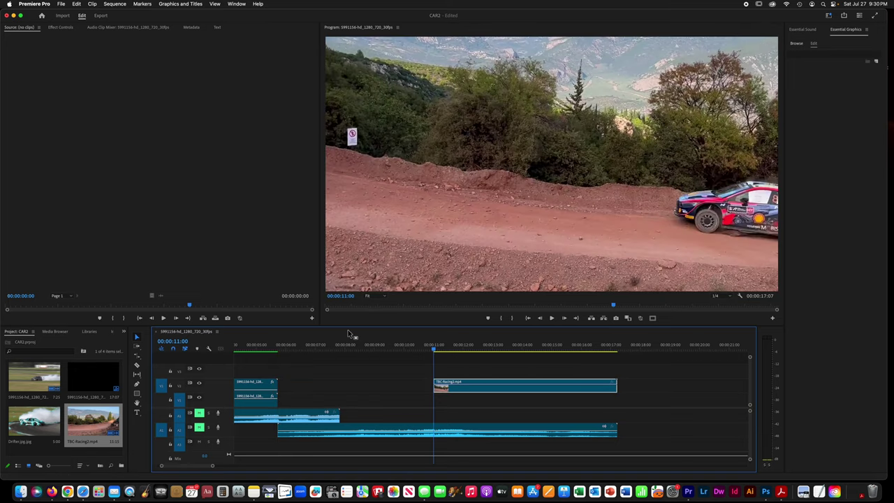
{"action": "key", "text": "super+z"}
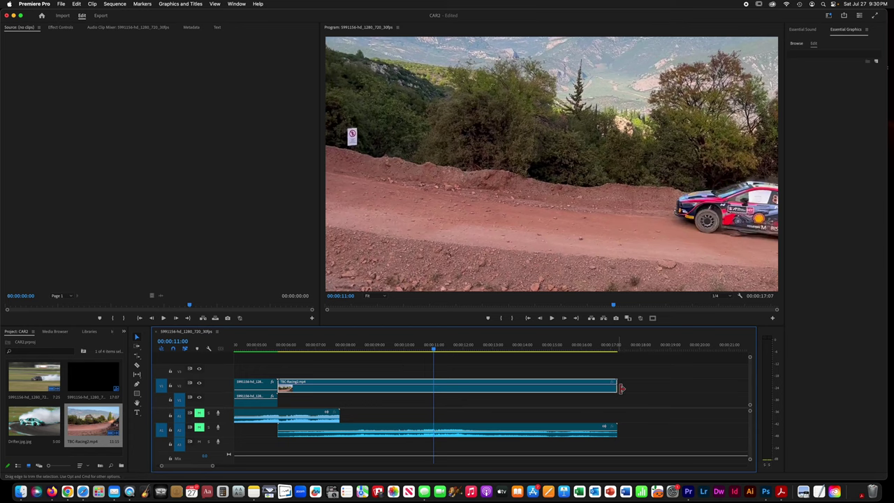
{"action": "left_click_drag", "start_coordinate": [617, 387], "coordinate": [432, 397]}
{"action": "key", "text": "backslash"}
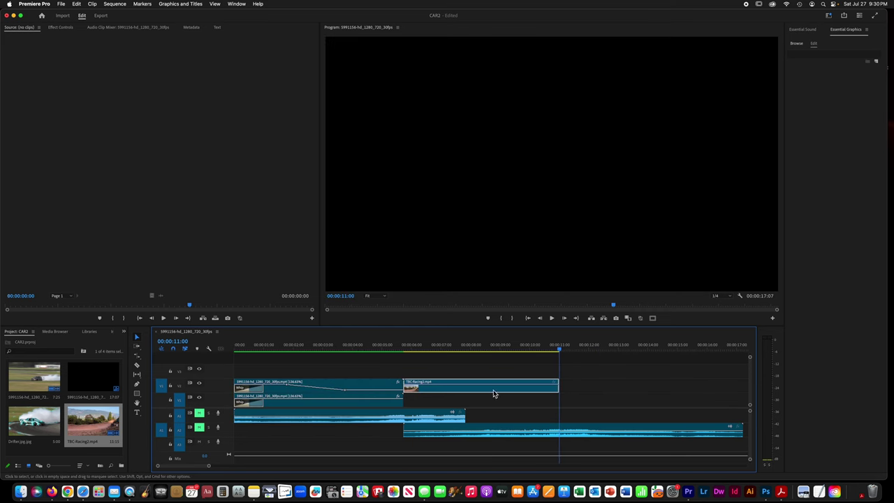
{"action": "mouse_move", "coordinate": [558, 388]}
{"action": "left_mouse_down"}
{"action": "mouse_move", "coordinate": [574, 387]}
{"action": "mouse_move", "coordinate": [567, 394]}
{"action": "left_mouse_up"}
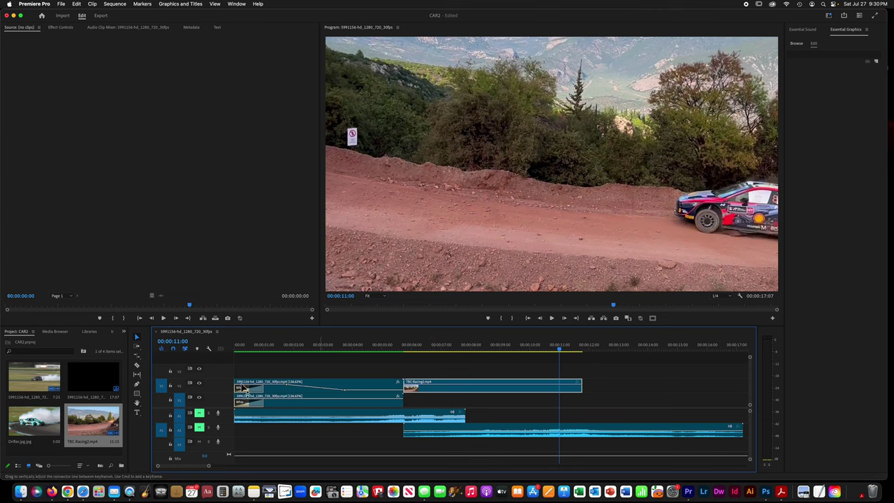
Slip the rally clip's footage so the car appears at its start, then play back to check.
{"action": "left_click", "coordinate": [138, 378]}
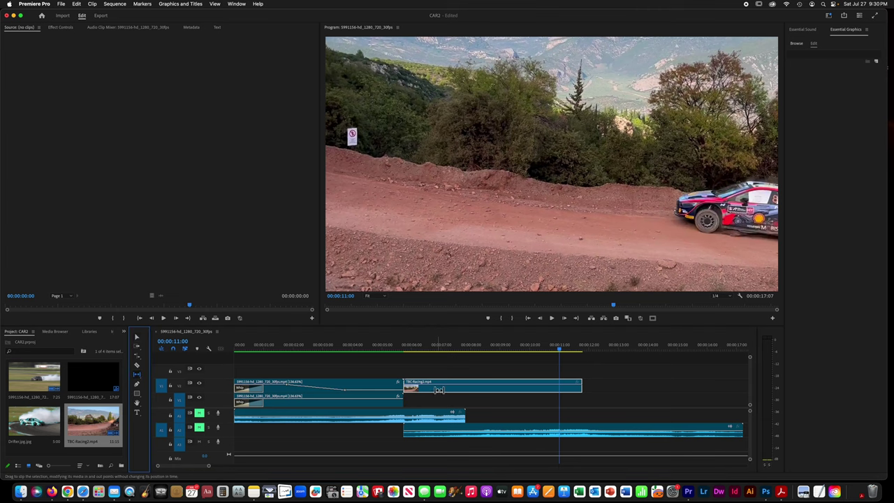
{"action": "left_click_drag", "start_coordinate": [438, 389], "coordinate": [274, 390]}
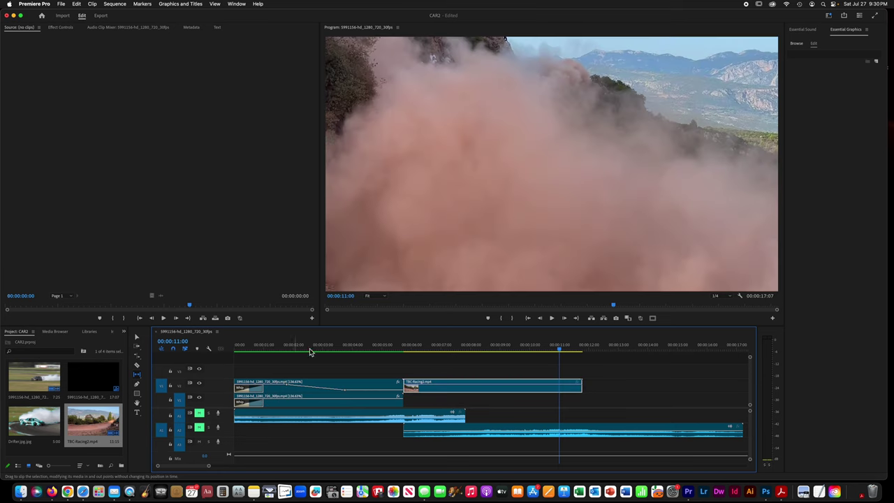
{"action": "left_click_drag", "start_coordinate": [559, 352], "coordinate": [401, 351]}
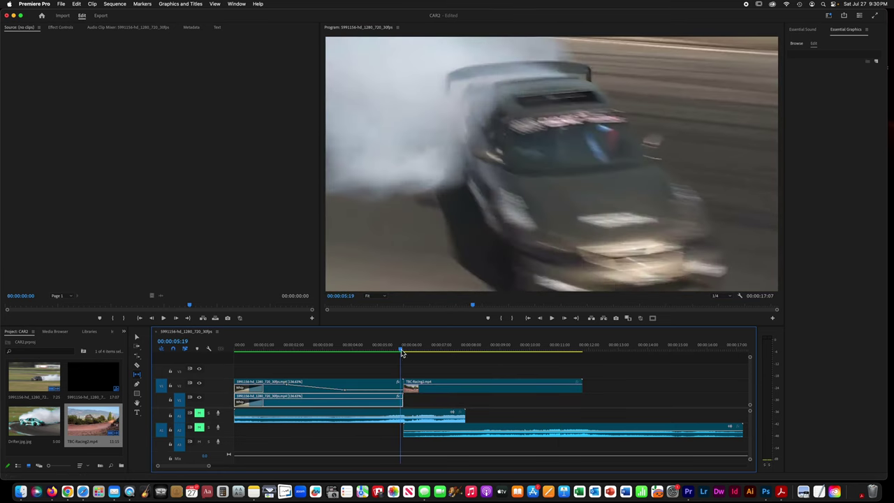
{"action": "left_click", "coordinate": [552, 318]}
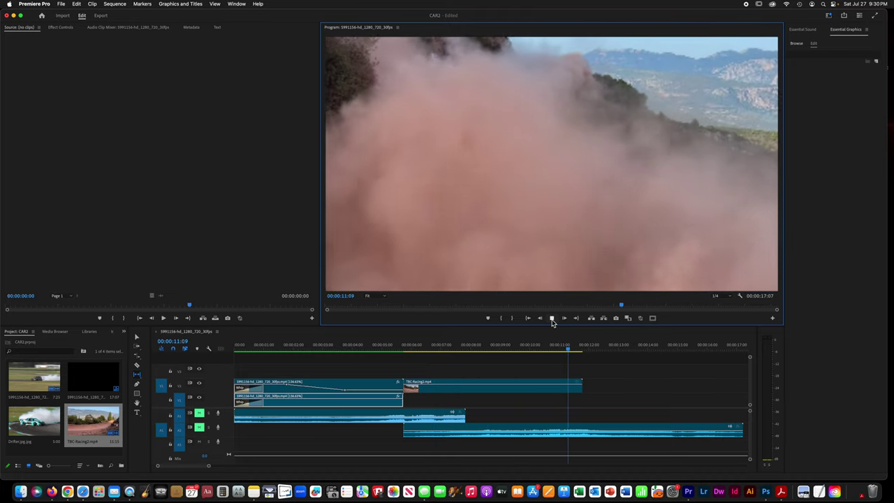
{"action": "left_click", "coordinate": [552, 318]}
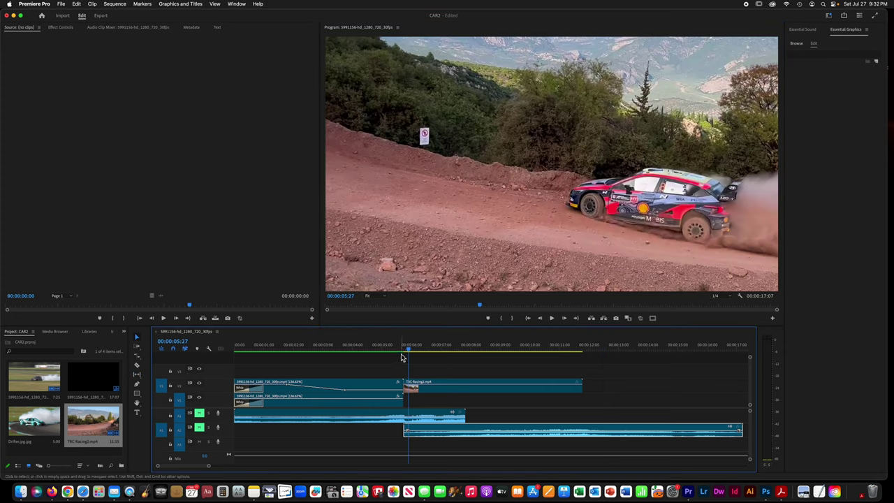
{"action": "left_click", "coordinate": [404, 351]}
{"action": "left_click_drag", "start_coordinate": [404, 352], "coordinate": [461, 354]}
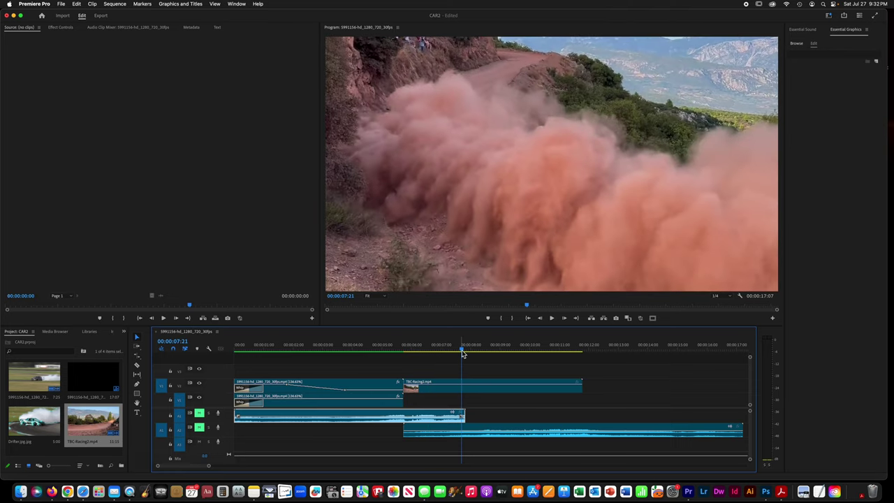
{"action": "left_click_drag", "start_coordinate": [462, 353], "coordinate": [405, 351]}
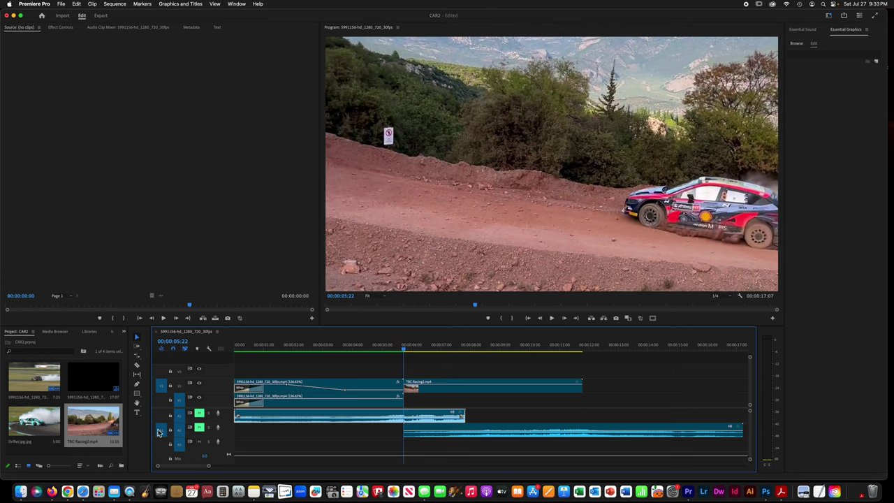
Add a new title over the rally frame reading TBC on one line, RACING below.
{"action": "left_click", "coordinate": [137, 414]}
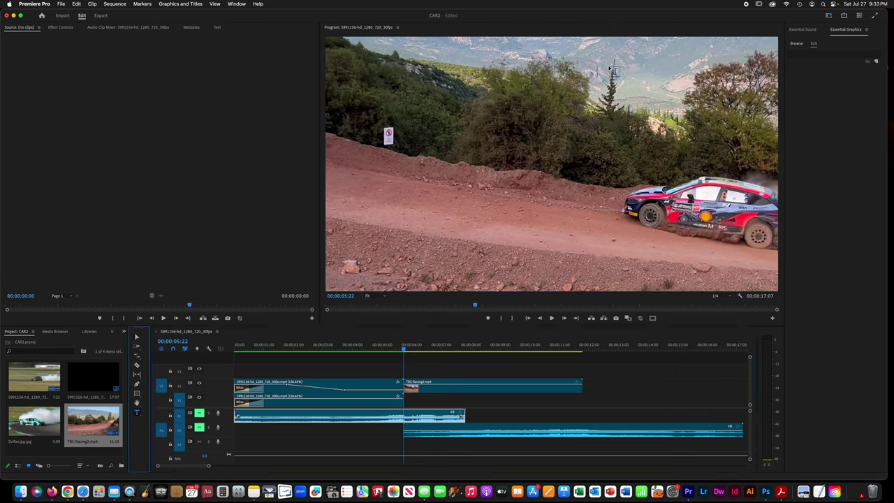
{"action": "left_click", "coordinate": [529, 134]}
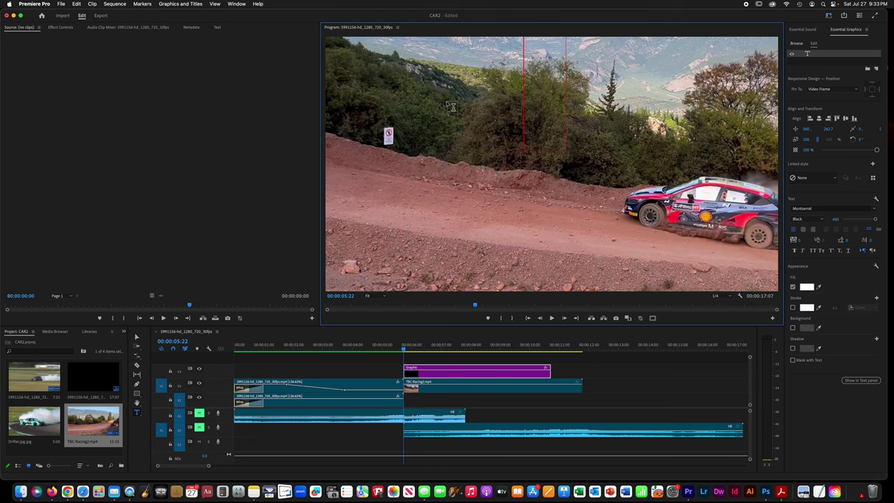
{"action": "type", "text": "TBC"}
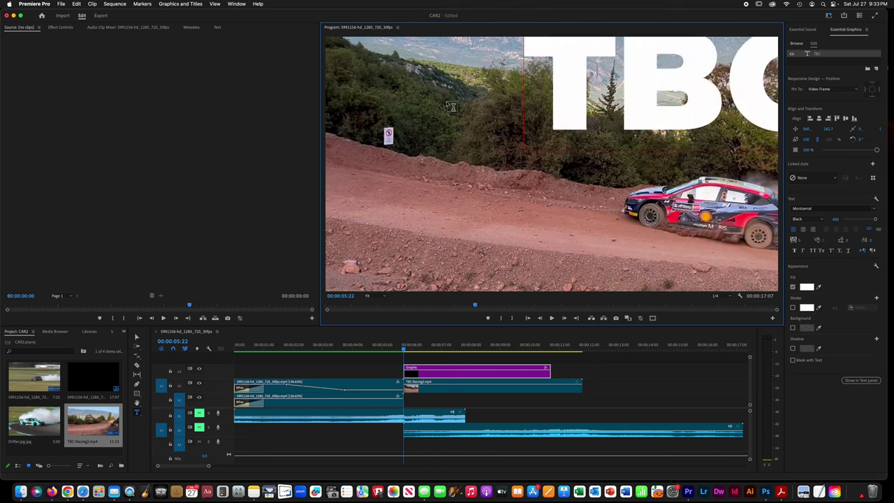
{"action": "key", "text": "Return"}
{"action": "type", "text": "RACING"}
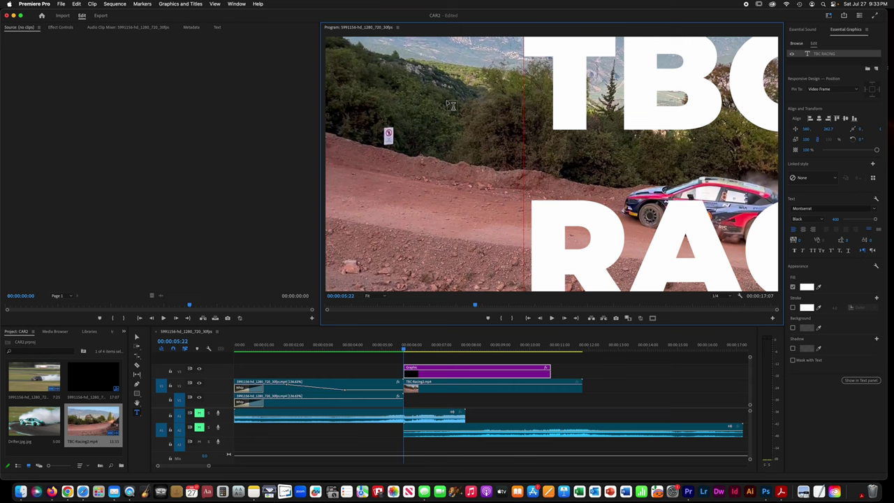
Set the title text to size 196, centre-aligned, and centred horizontally in the frame.
{"action": "key", "text": "ctrl+a"}
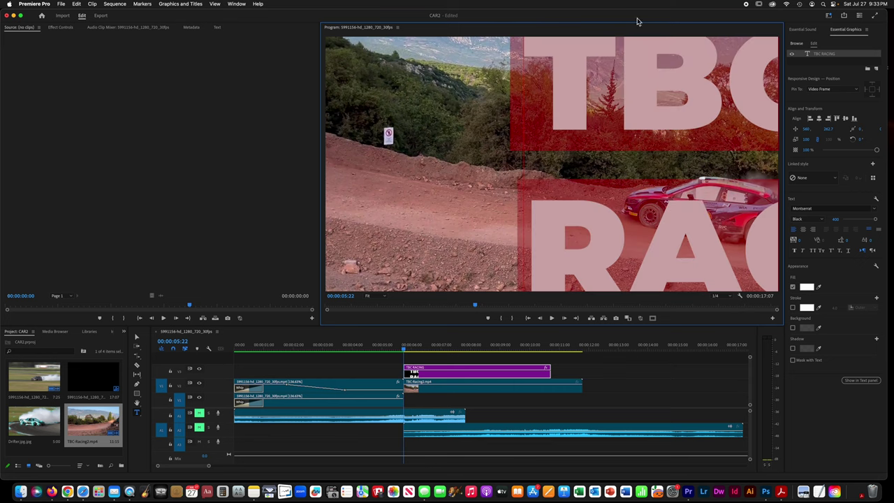
{"action": "left_click_drag", "start_coordinate": [874, 222], "coordinate": [859, 224]}
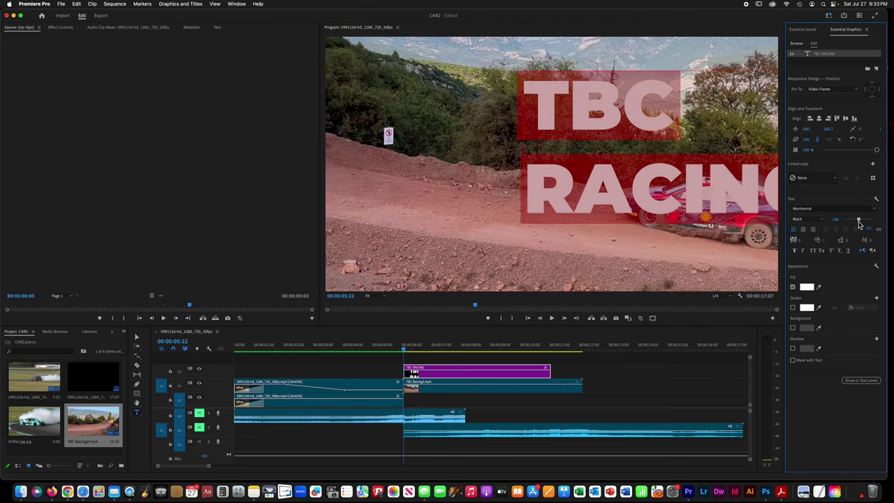
{"action": "left_click", "coordinate": [803, 231]}
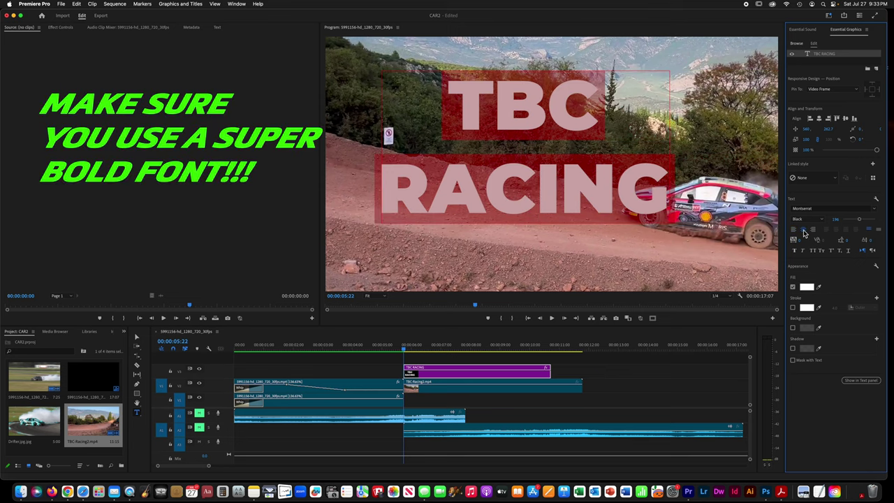
{"action": "left_click", "coordinate": [819, 119]}
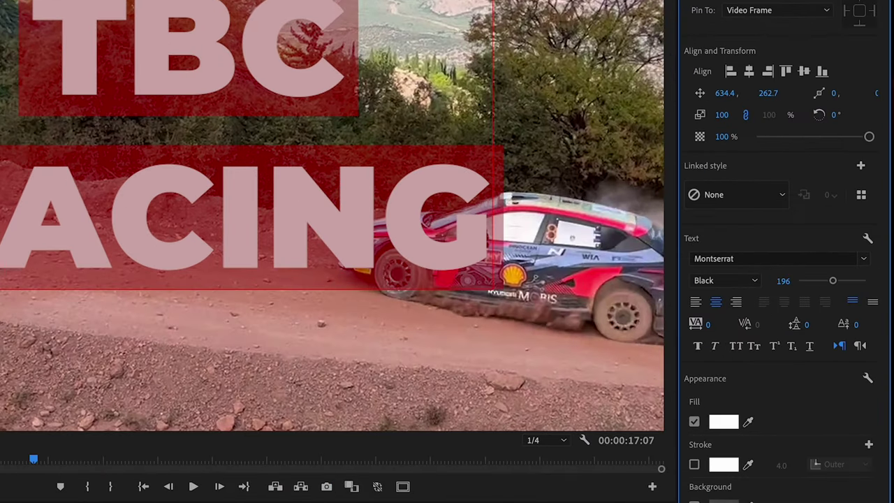
Reduce the title's leading to -83 and make the TBC line larger than RACING.
{"action": "left_click_drag", "start_coordinate": [806, 324], "coordinate": [748, 324]}
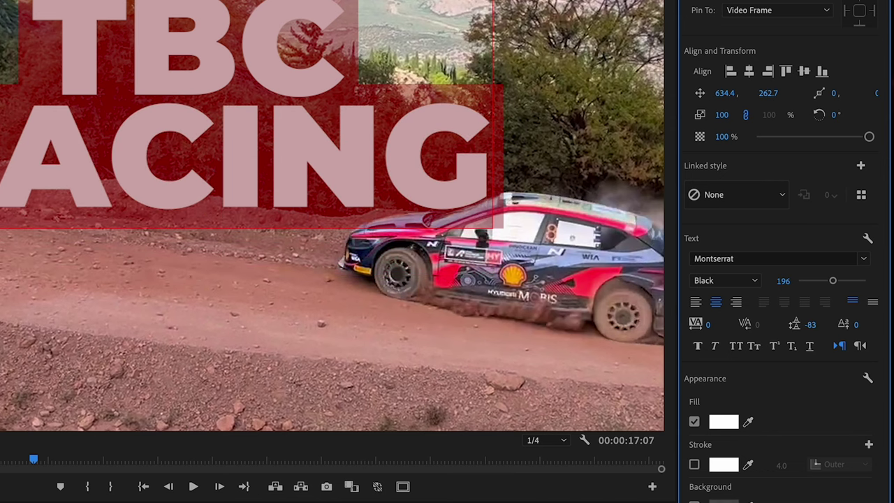
{"action": "left_click", "coordinate": [329, 77]}
{"action": "left_click_drag", "start_coordinate": [328, 75], "coordinate": [59, 77]}
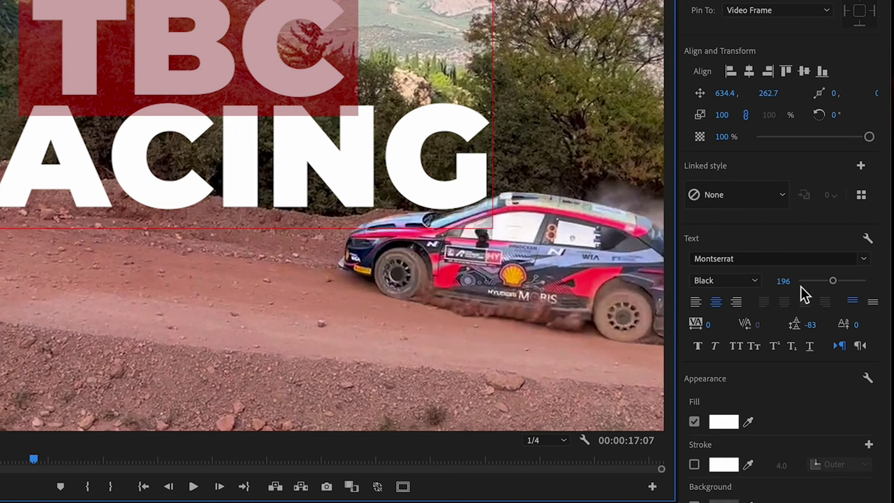
{"action": "left_click_drag", "start_coordinate": [832, 280], "coordinate": [866, 298]}
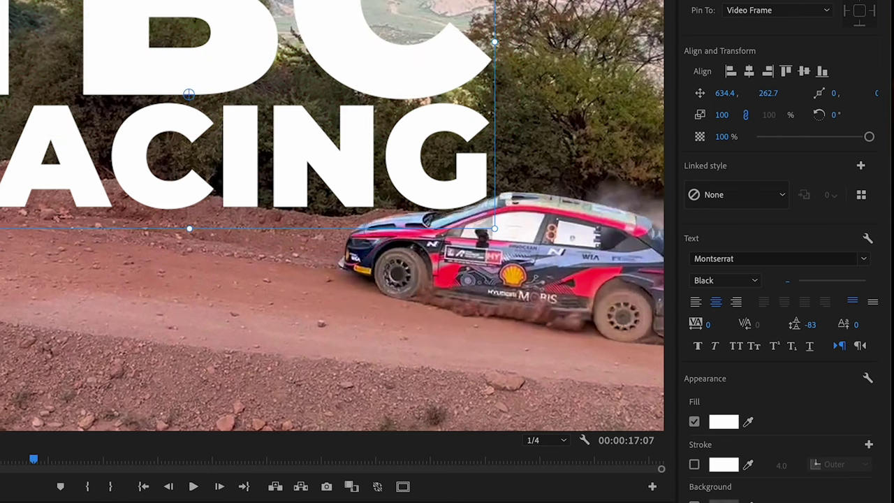
Scale the title to 130% and move it lower in the frame.
{"action": "left_click_drag", "start_coordinate": [494, 228], "coordinate": [564, 258]}
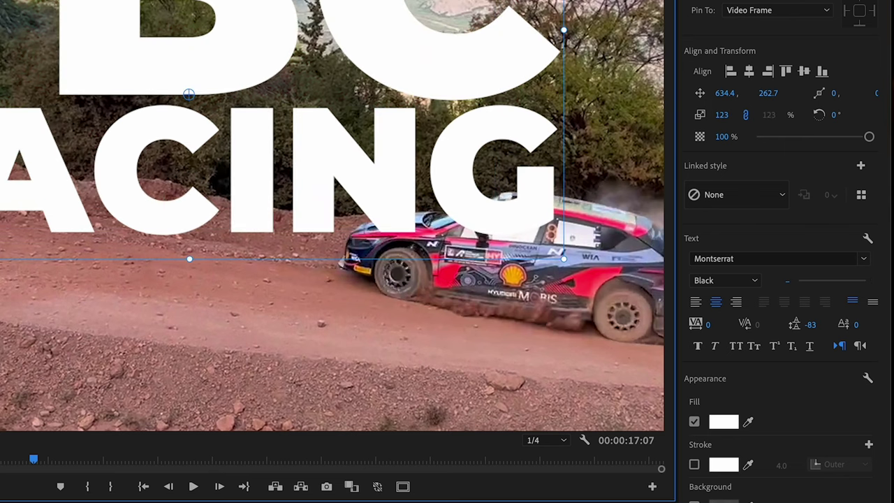
{"action": "left_click_drag", "start_coordinate": [349, 175], "coordinate": [320, 328]}
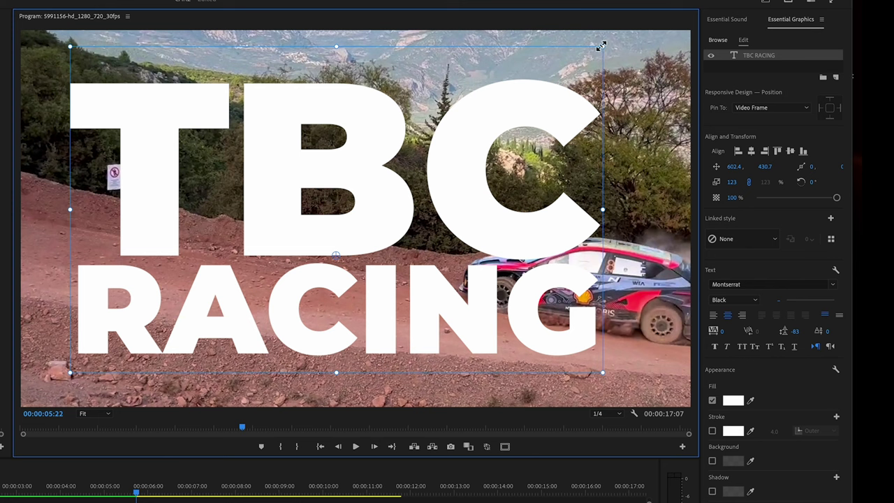
{"action": "left_click_drag", "start_coordinate": [605, 50], "coordinate": [667, 32]}
{"action": "mouse_move", "coordinate": [134, 203]}
{"action": "left_mouse_down"}
{"action": "mouse_move", "coordinate": [156, 205]}
{"action": "mouse_move", "coordinate": [149, 210]}
{"action": "left_mouse_up"}
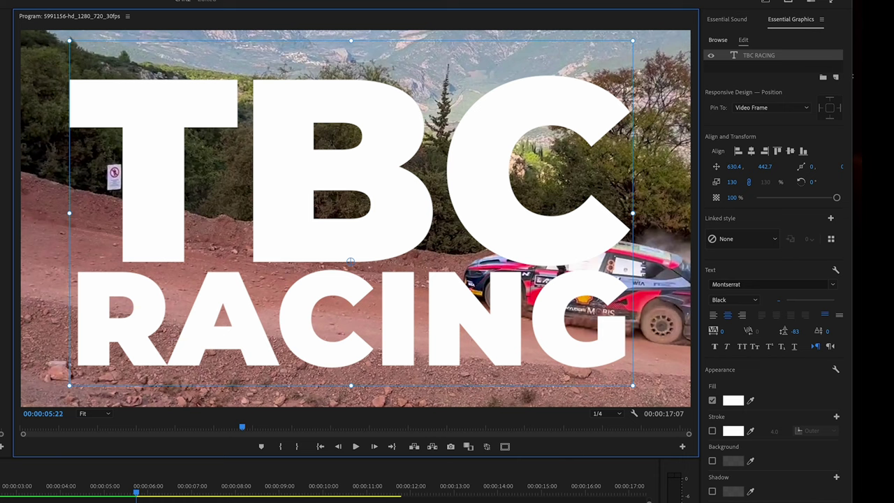
Tighten the kerning between T-B and B-C in TBC.
{"action": "left_click", "coordinate": [244, 166]}
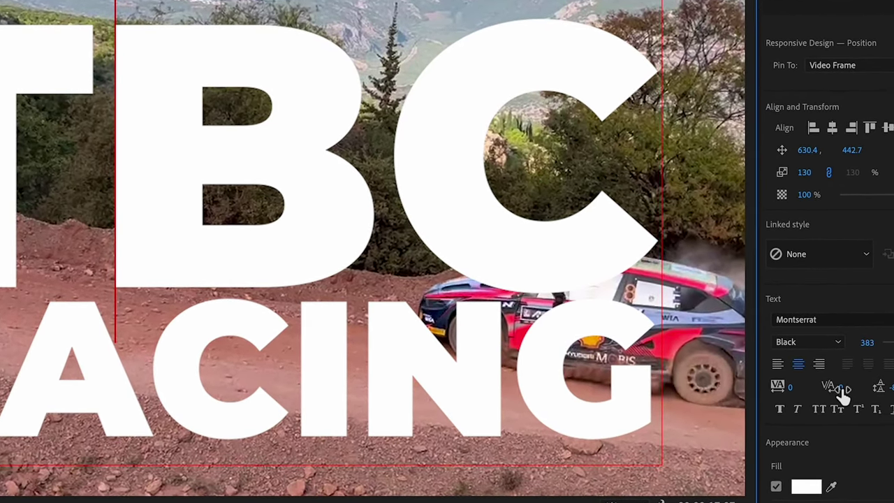
{"action": "left_click_drag", "start_coordinate": [840, 387], "coordinate": [810, 387]}
{"action": "left_click", "coordinate": [388, 143]}
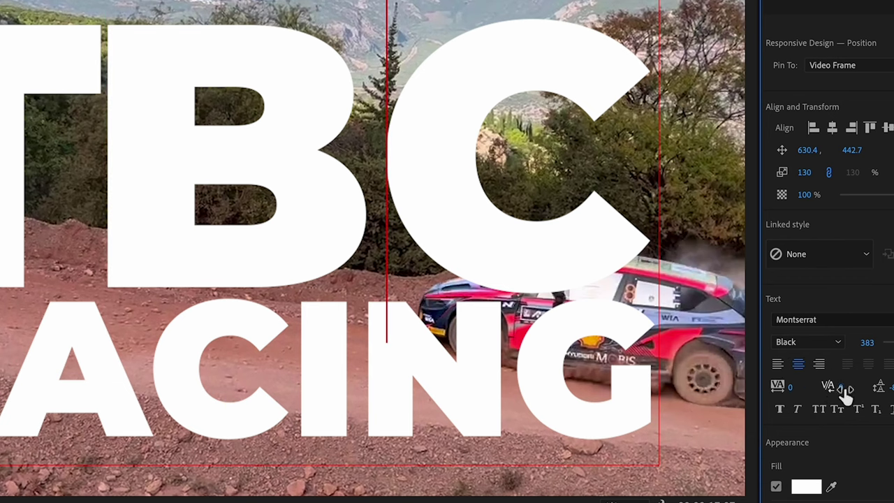
{"action": "mouse_move", "coordinate": [831, 387]}
{"action": "left_mouse_down"}
{"action": "mouse_move", "coordinate": [801, 387]}
{"action": "mouse_move", "coordinate": [826, 388]}
{"action": "left_mouse_up"}
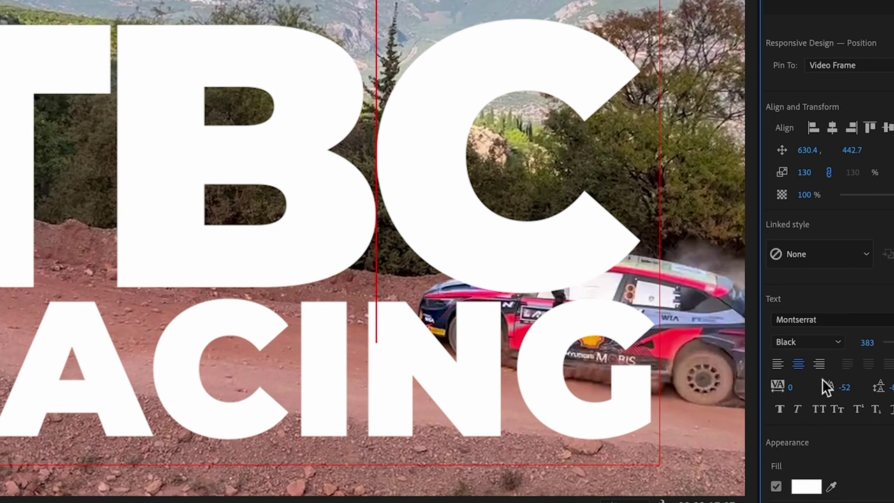
Tighten the kerning in RACING around A-C, the I, and N-G.
{"action": "left_click", "coordinate": [148, 384]}
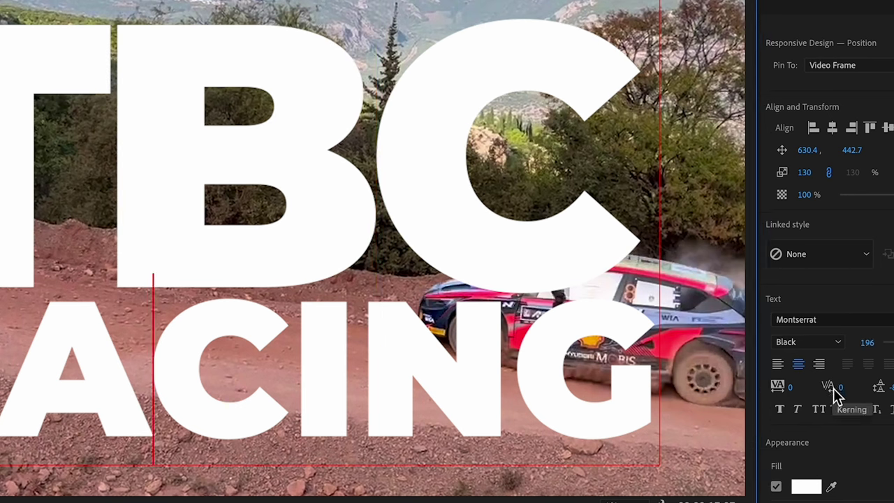
{"action": "left_click_drag", "start_coordinate": [844, 394], "coordinate": [810, 395]}
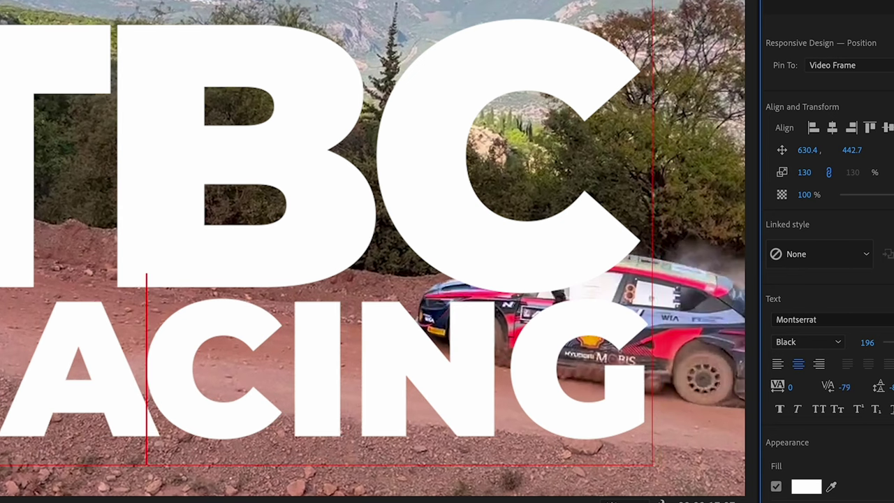
{"action": "left_click", "coordinate": [288, 422]}
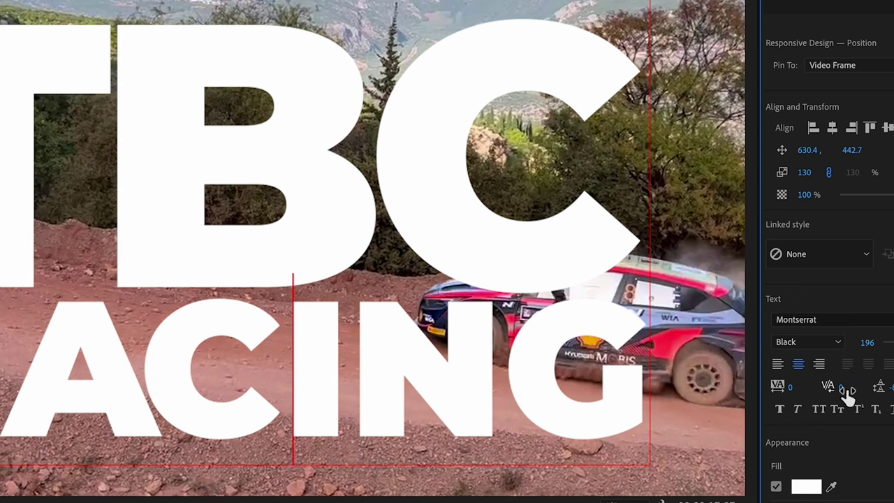
{"action": "left_click_drag", "start_coordinate": [839, 387], "coordinate": [563, 402]}
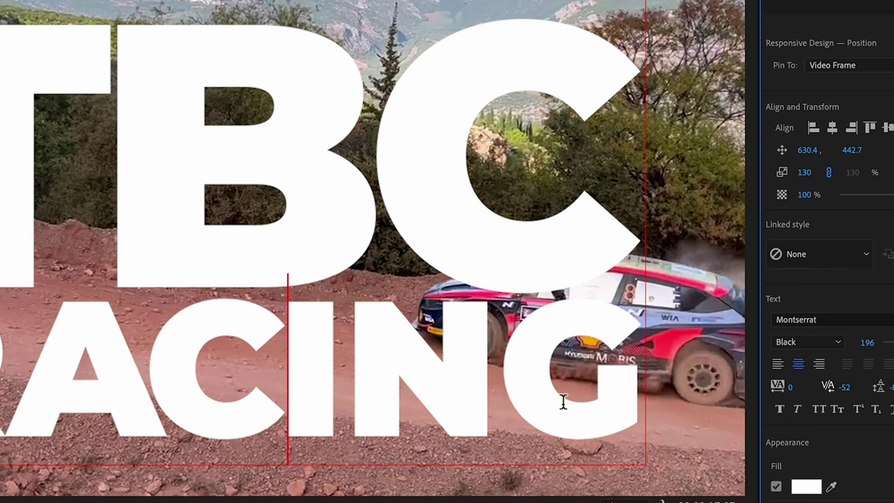
{"action": "key", "text": "ctrl+z"}
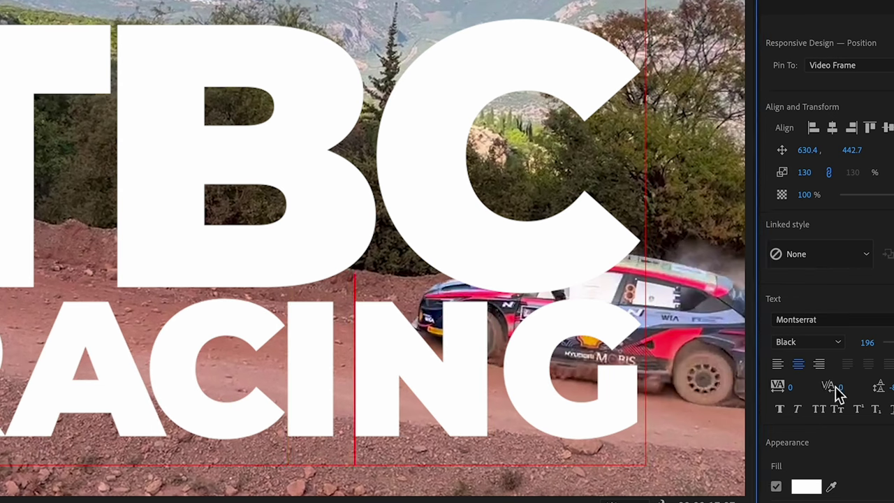
{"action": "left_click_drag", "start_coordinate": [843, 388], "coordinate": [629, 396]}
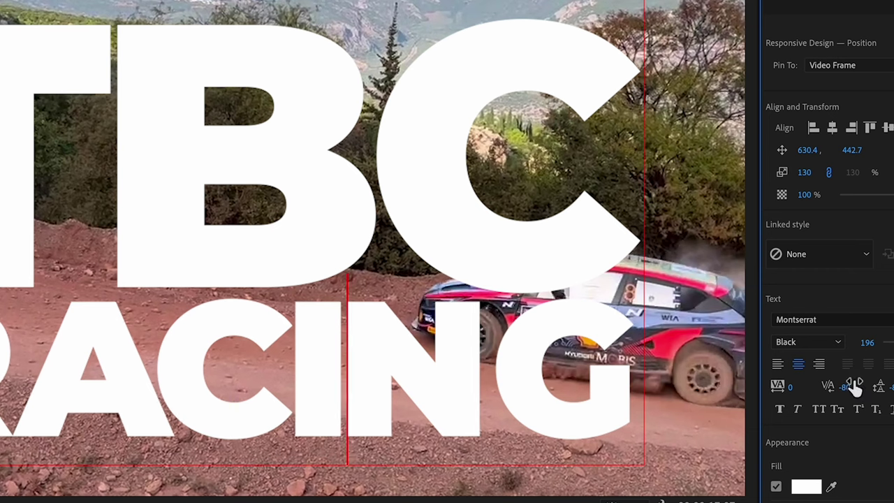
{"action": "left_click", "coordinate": [500, 379]}
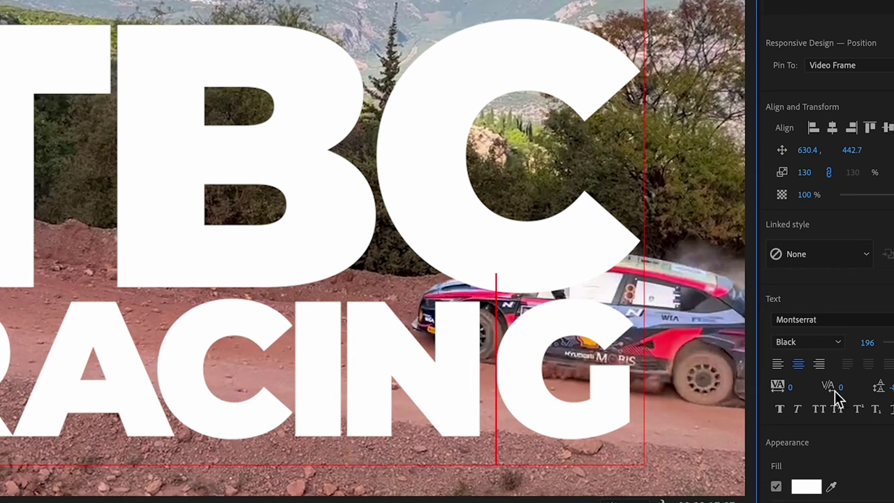
{"action": "left_click_drag", "start_coordinate": [843, 393], "coordinate": [808, 385]}
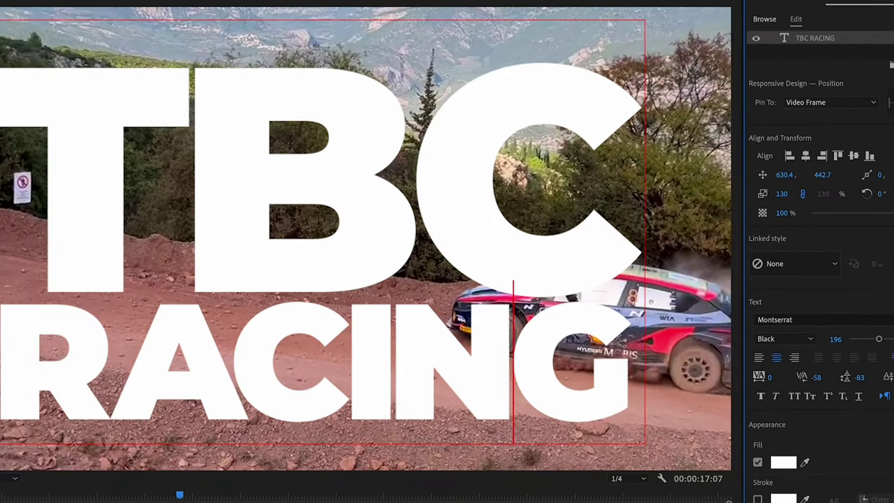
{"action": "key", "text": "Escape"}
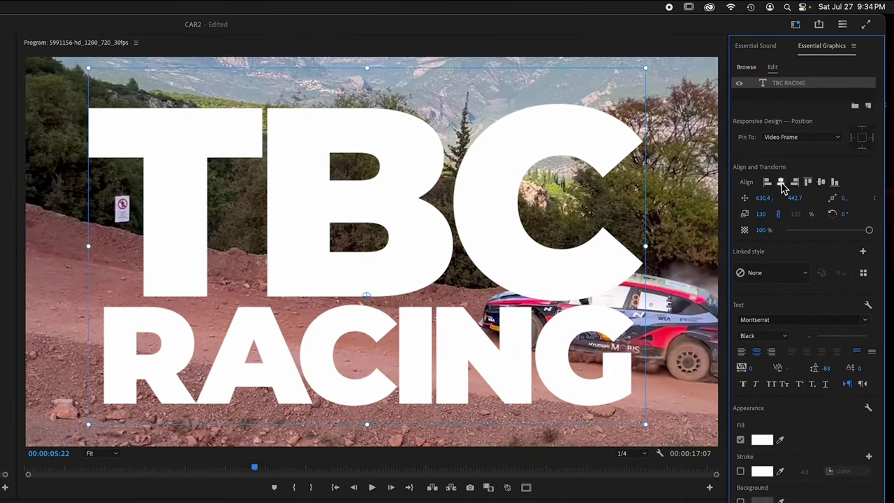
Re-centre the title, then apply Track Matte Key to the TBC-Racing2 clip on V2.
{"action": "left_click", "coordinate": [781, 185]}
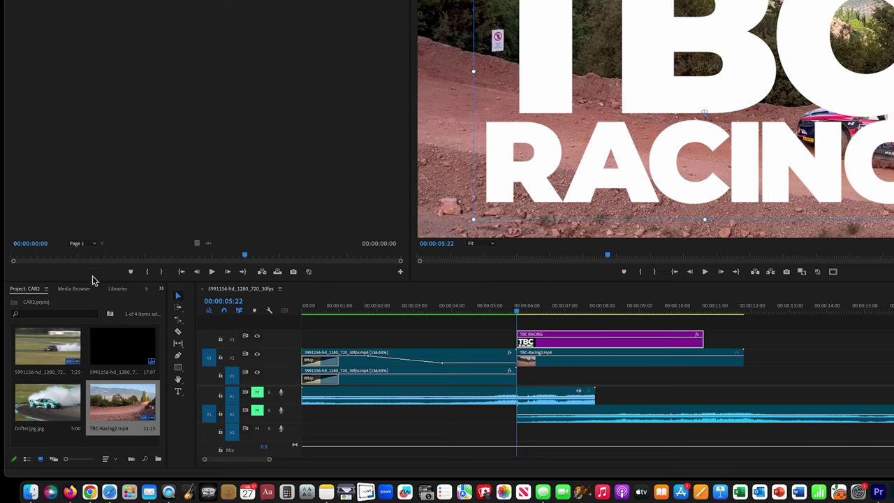
{"action": "left_click", "coordinate": [161, 289]}
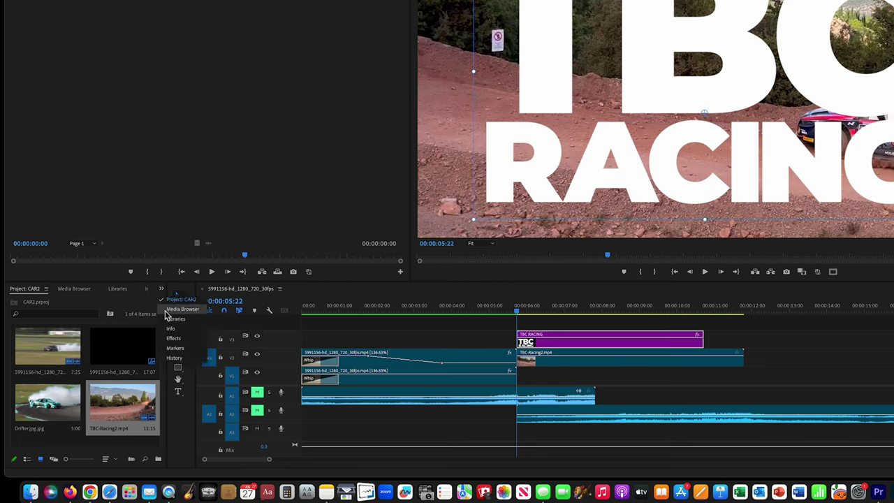
{"action": "left_click", "coordinate": [173, 340]}
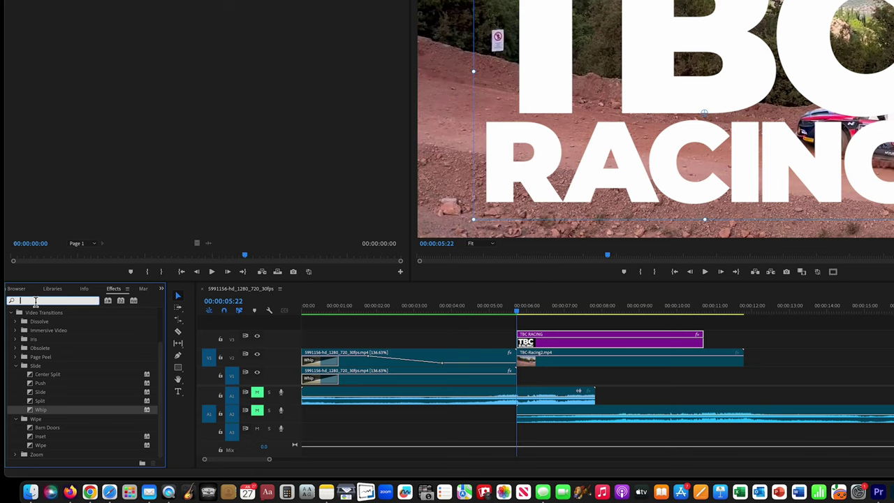
{"action": "type", "text": "Track matte"}
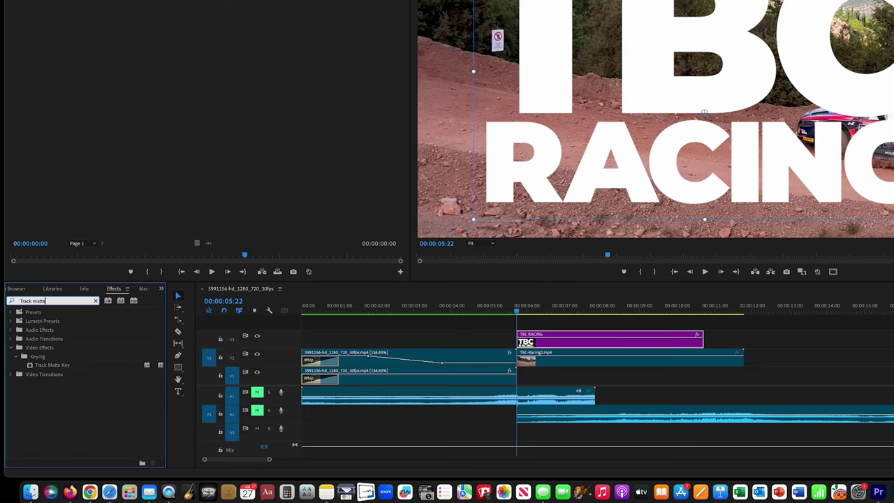
{"action": "left_click", "coordinate": [51, 366]}
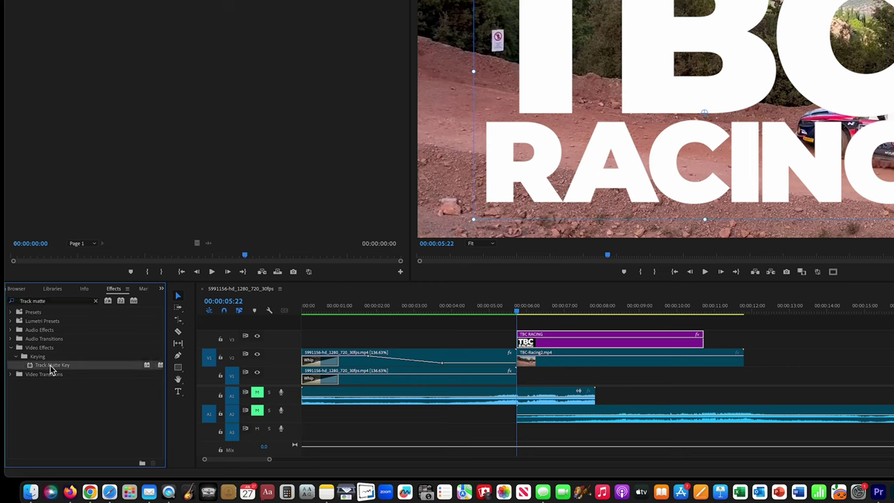
{"action": "left_click_drag", "start_coordinate": [52, 370], "coordinate": [574, 363]}
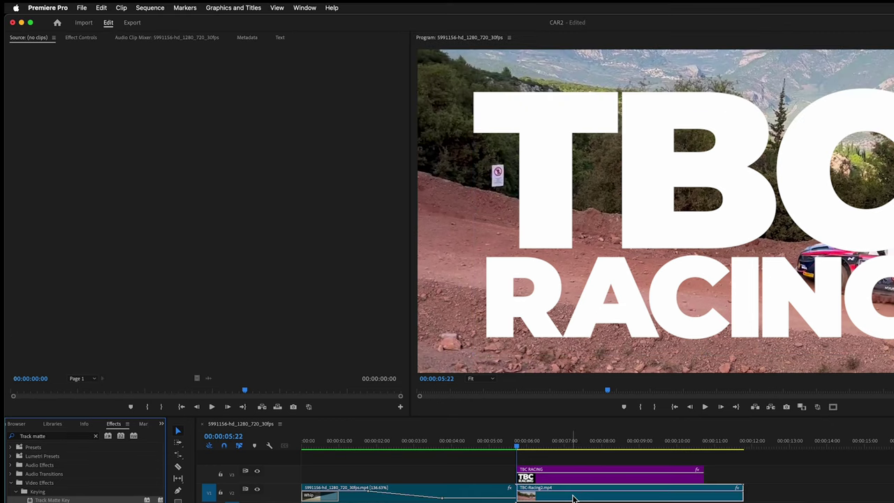
Set the rally clip's Track Matte Key to Video 3, then scrub back before the title.
{"action": "left_click", "coordinate": [81, 39]}
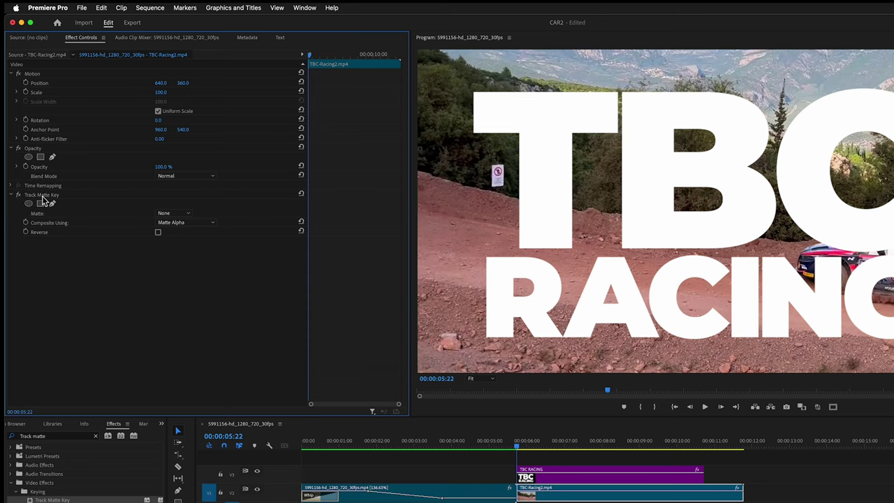
{"action": "left_click", "coordinate": [177, 215]}
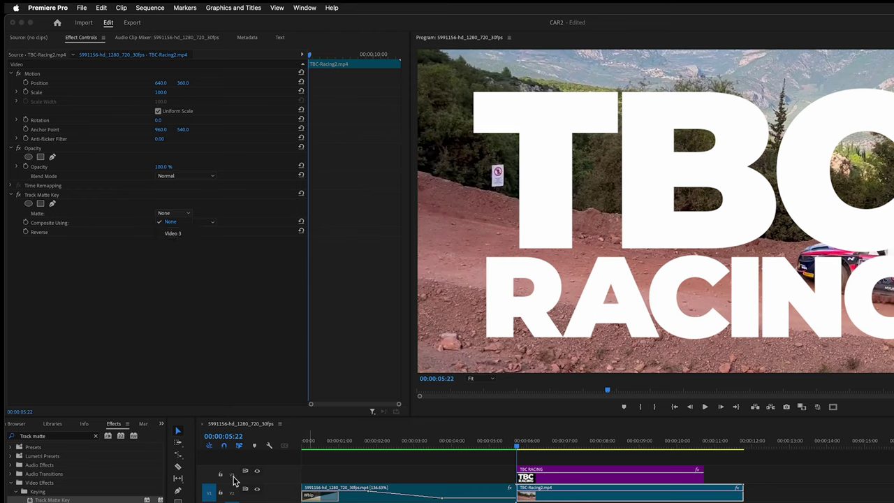
{"action": "left_click", "coordinate": [170, 234]}
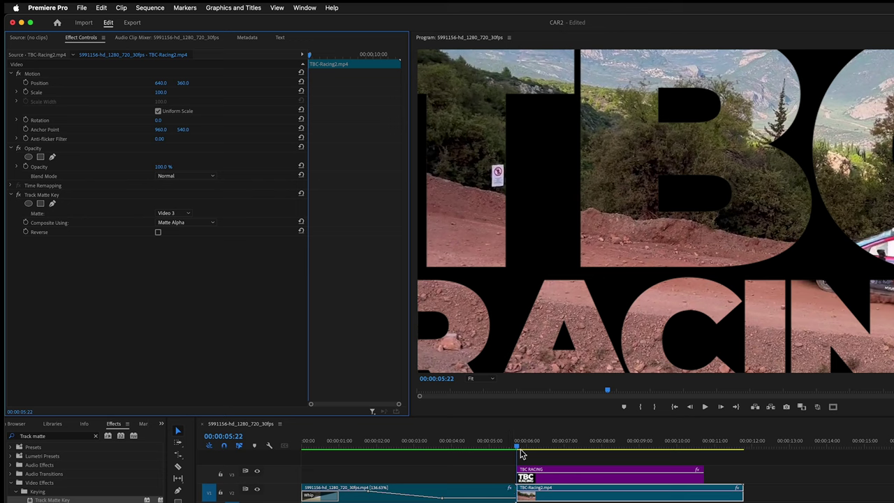
{"action": "left_click_drag", "start_coordinate": [514, 447], "coordinate": [499, 447]}
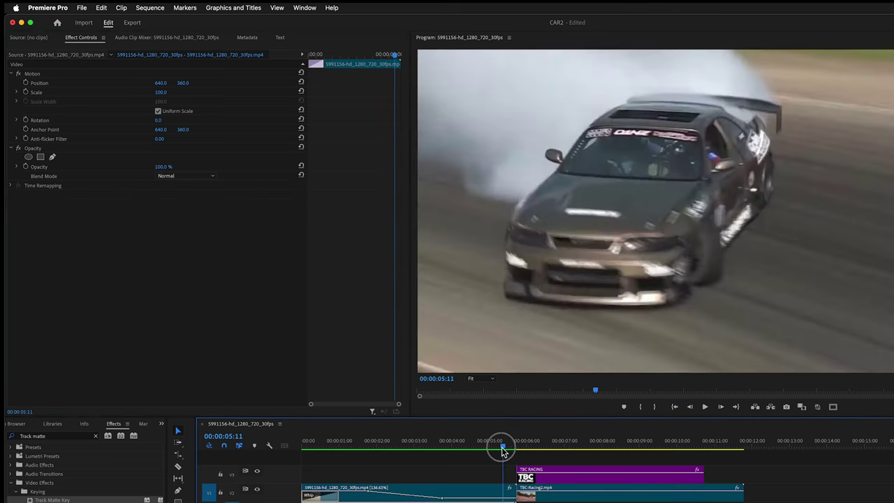
Preview the matted title, scrub back, and select the TBC RACING title clip.
{"action": "left_click", "coordinate": [705, 409]}
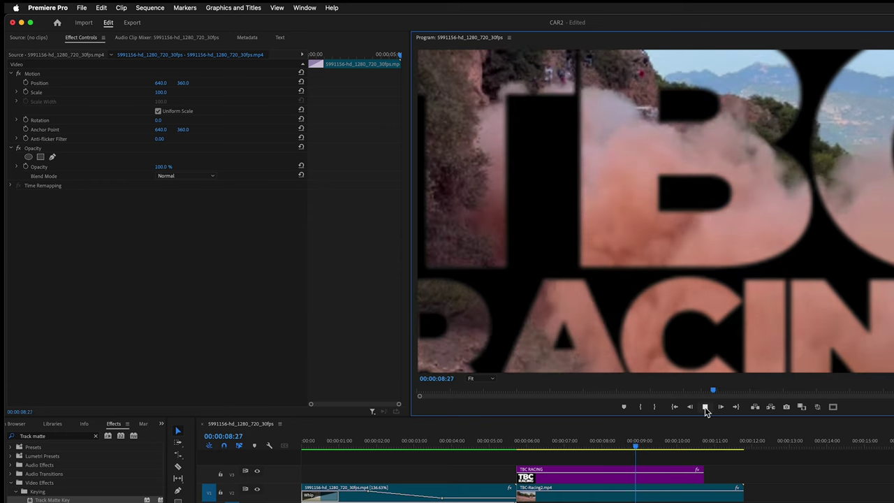
{"action": "left_click", "coordinate": [704, 407]}
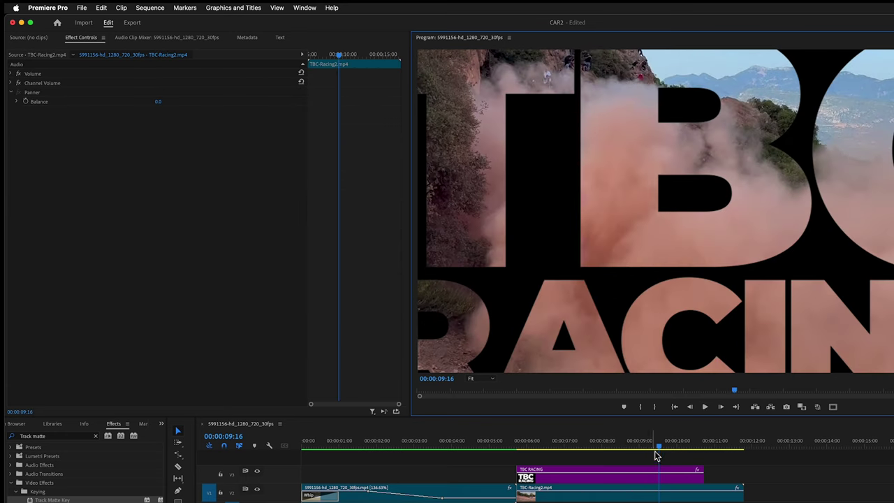
{"action": "left_click_drag", "start_coordinate": [660, 451], "coordinate": [561, 454]}
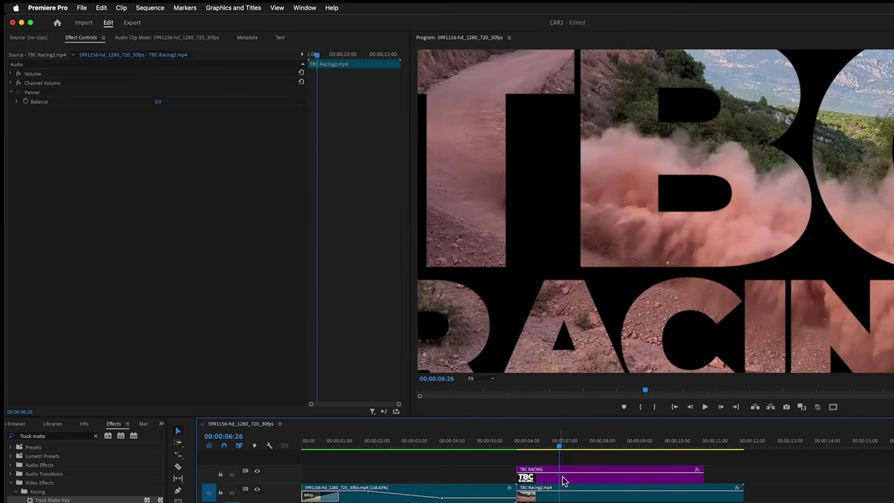
{"action": "left_click", "coordinate": [597, 479]}
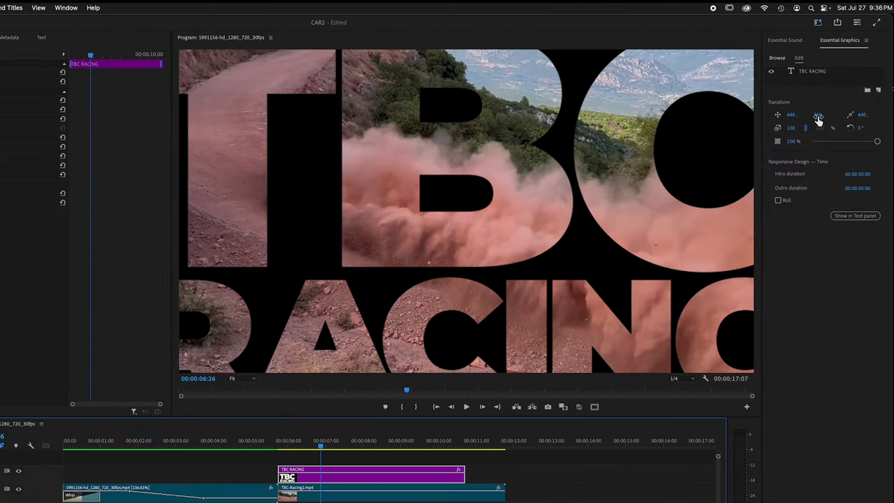
Scale the title to 75 at Position Y 356, preview it, and extend it 28 frames.
{"action": "left_click_drag", "start_coordinate": [817, 118], "coordinate": [779, 131]}
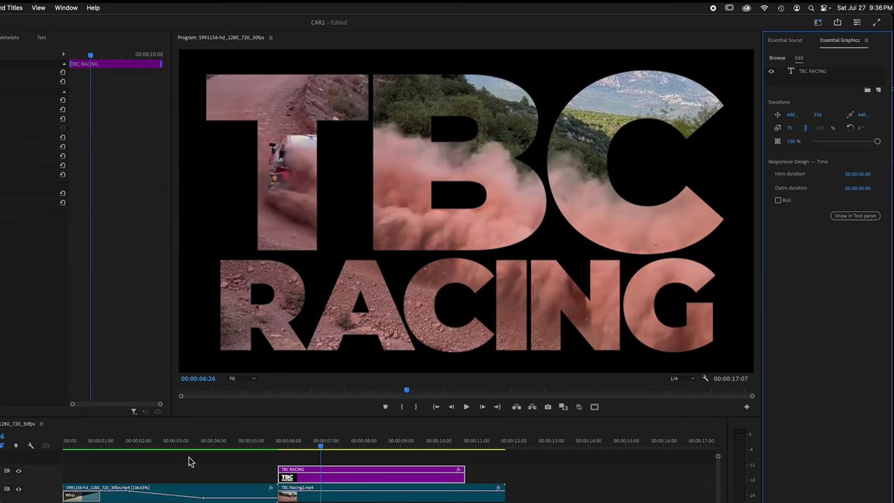
{"action": "left_click_drag", "start_coordinate": [320, 449], "coordinate": [265, 447]}
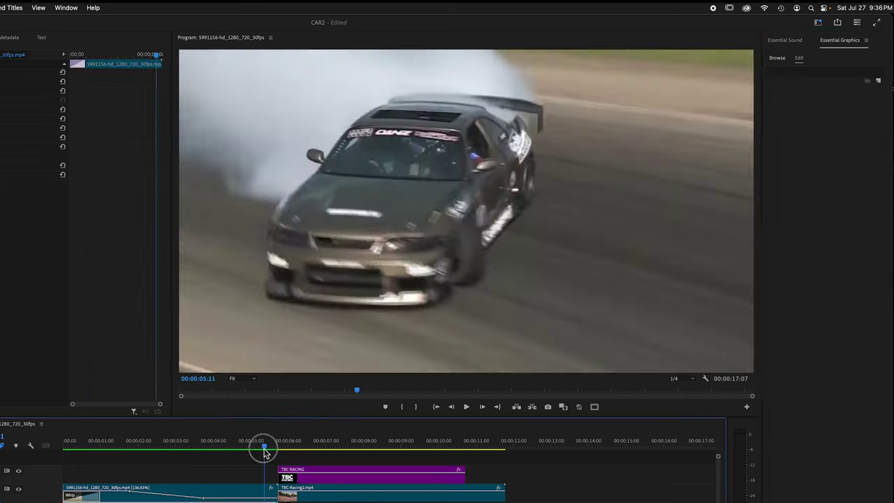
{"action": "left_click", "coordinate": [465, 407]}
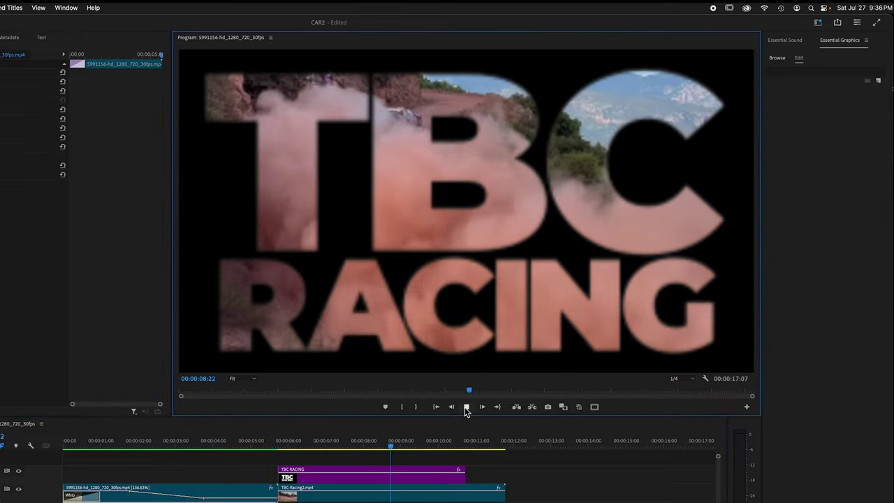
{"action": "left_click", "coordinate": [466, 407]}
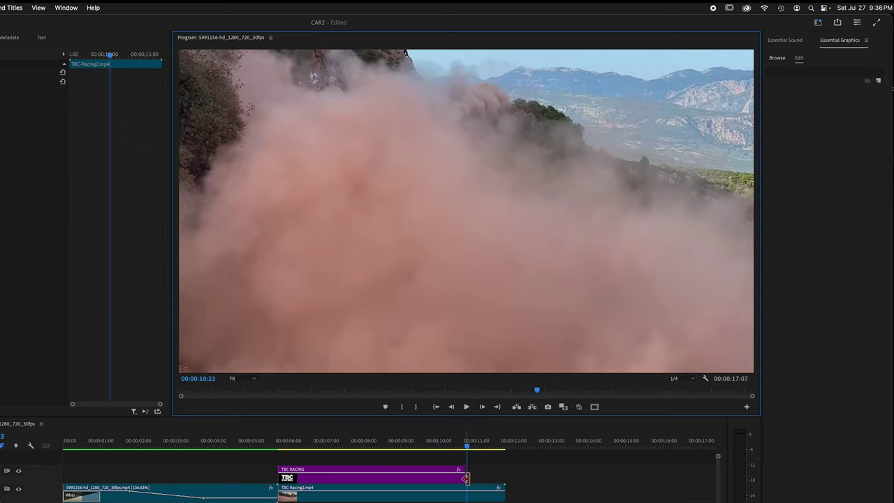
{"action": "left_click_drag", "start_coordinate": [464, 476], "coordinate": [502, 484]}
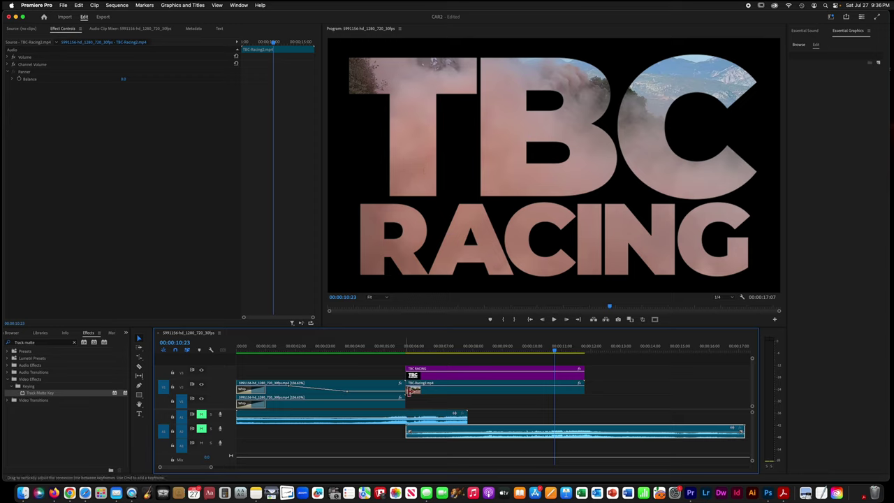
Nest the TBC RACING title and rally clip into Nested Sequence 02.
{"action": "left_click", "coordinate": [486, 390], "text": "shift"}
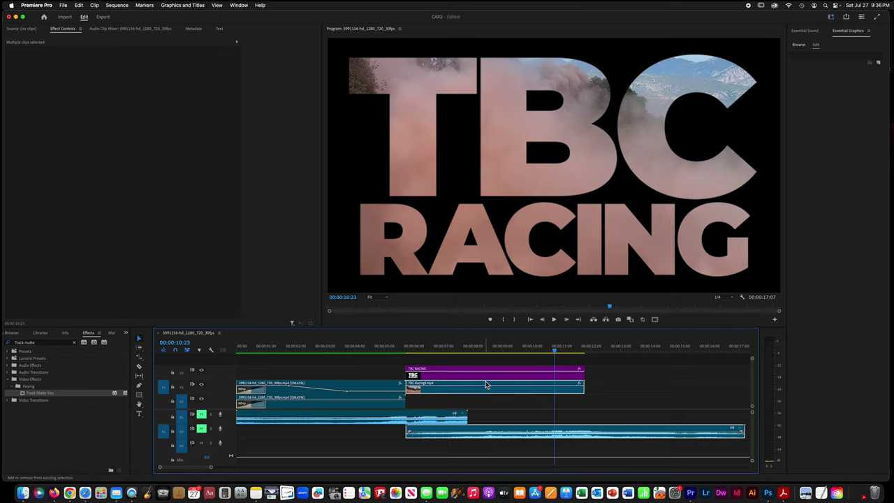
{"action": "left_click", "coordinate": [486, 381], "text": "shift"}
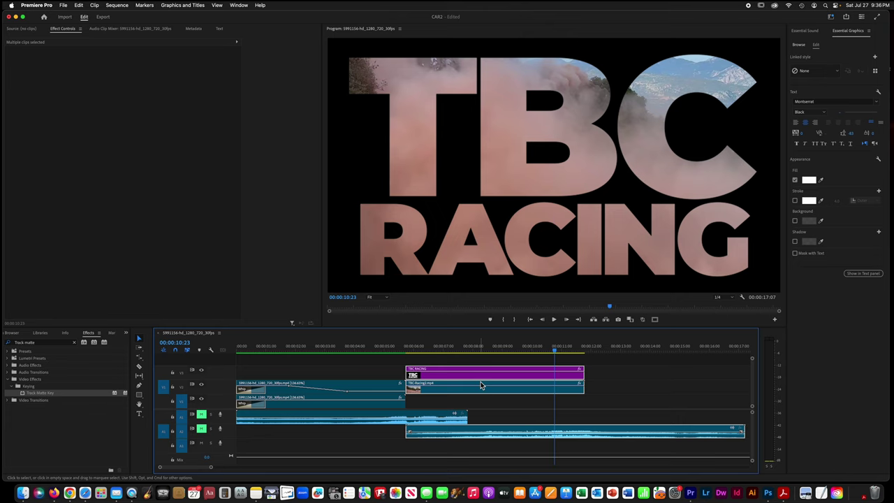
{"action": "right_click", "coordinate": [482, 393]}
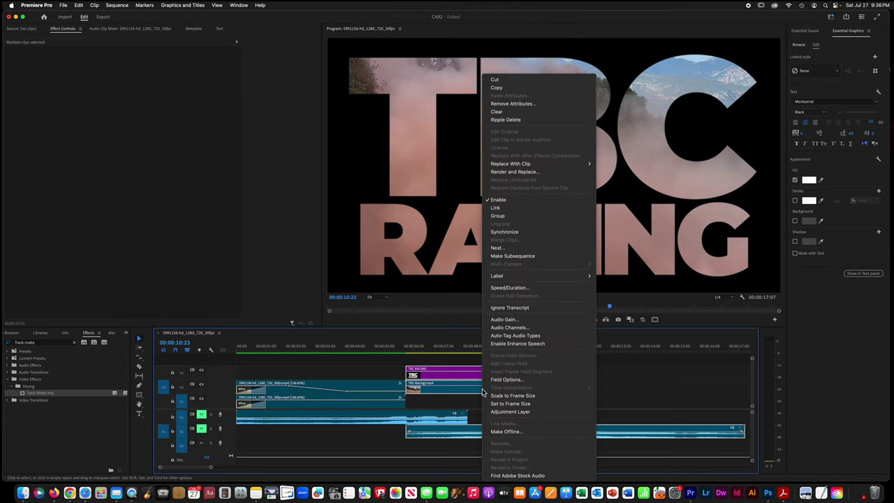
{"action": "left_click", "coordinate": [509, 249]}
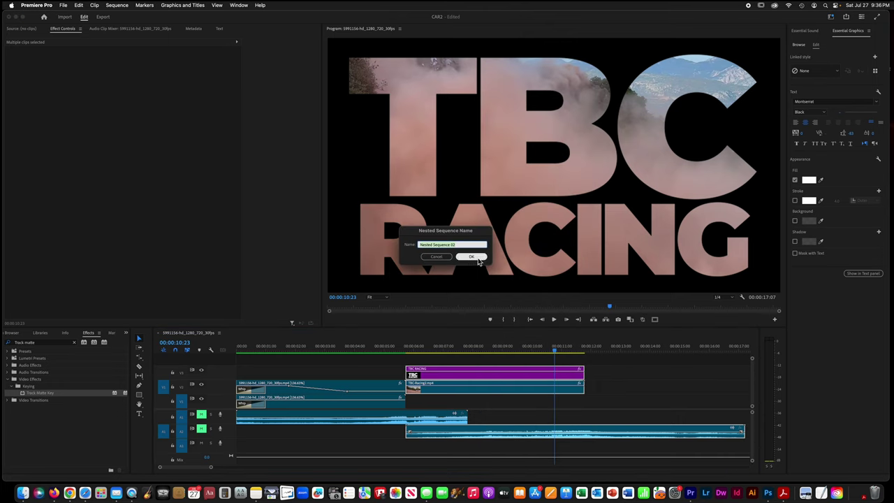
{"action": "left_click", "coordinate": [472, 257]}
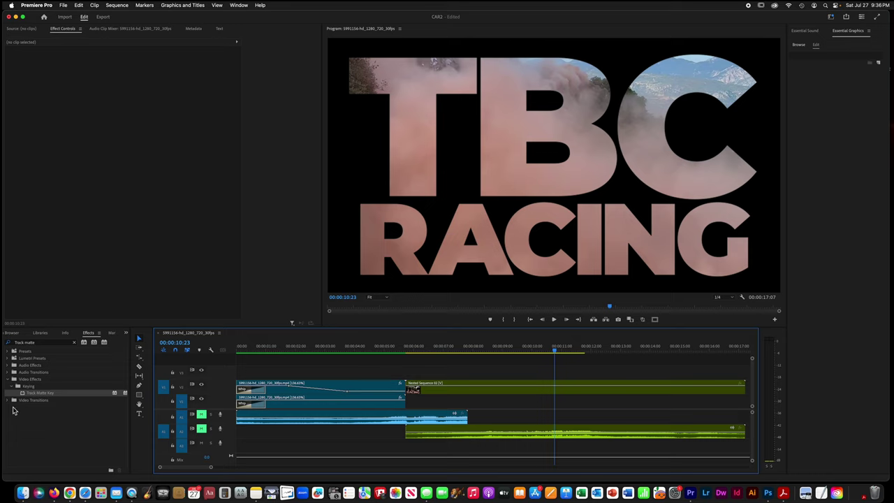
{"action": "left_click", "coordinate": [9, 404]}
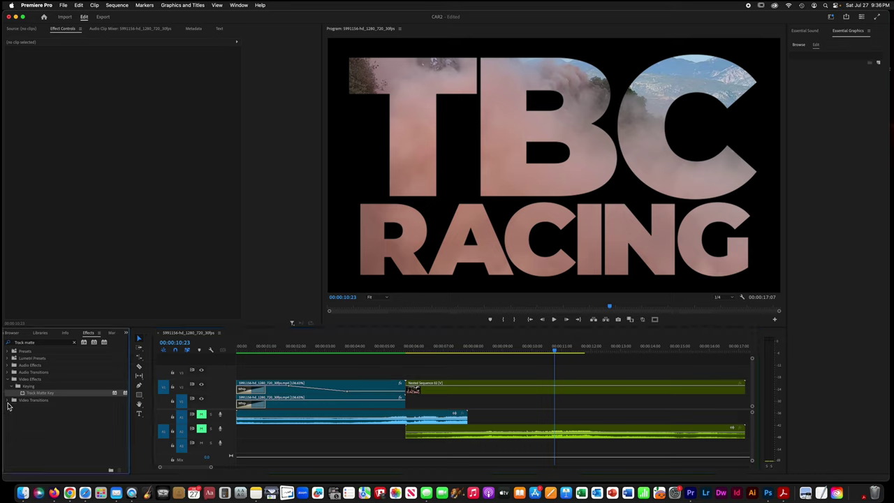
Add a Whip transition between the drift clip and Nested Sequence 02, then scrub to check it.
{"action": "left_click", "coordinate": [48, 346]}
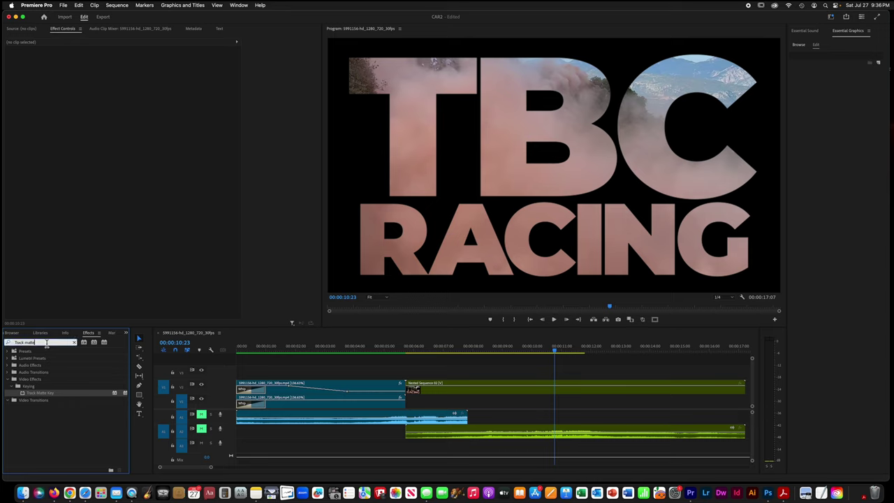
{"action": "type", "text": "Whip"}
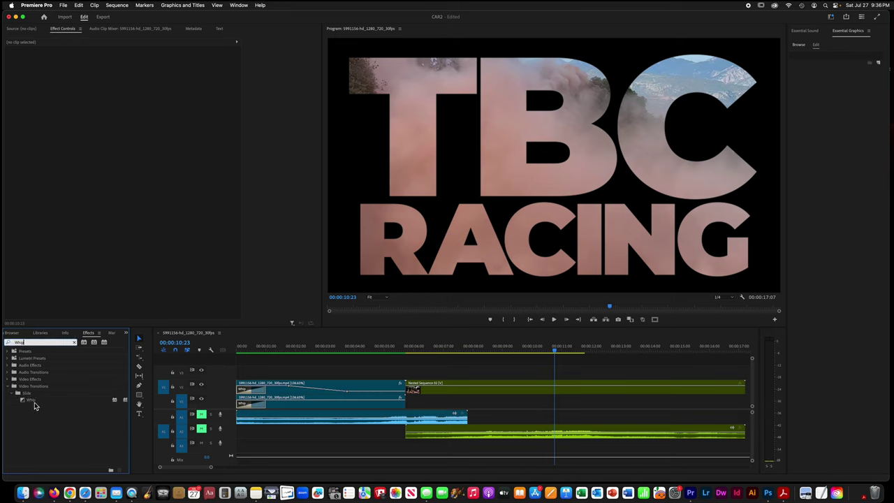
{"action": "mouse_move", "coordinate": [35, 406]}
{"action": "left_mouse_down"}
{"action": "mouse_move", "coordinate": [452, 375]}
{"action": "mouse_move", "coordinate": [409, 384]}
{"action": "mouse_move", "coordinate": [412, 393]}
{"action": "left_mouse_up"}
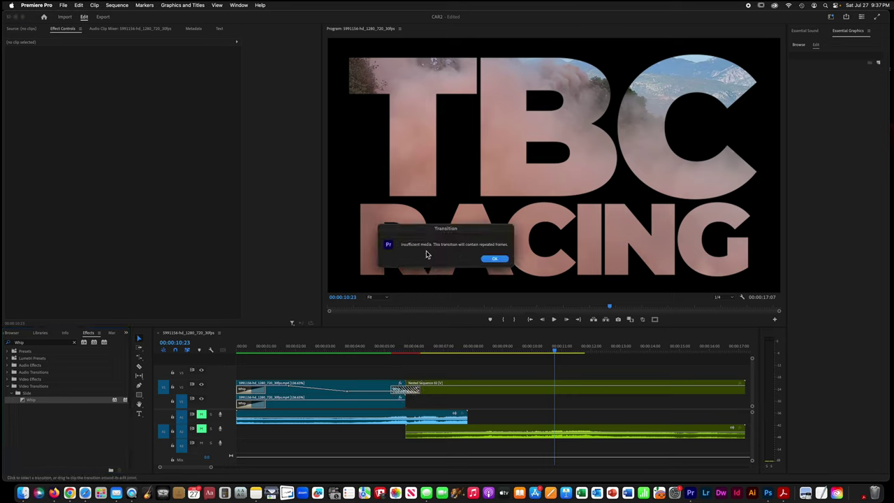
{"action": "left_click", "coordinate": [495, 260]}
{"action": "scroll", "coordinate": [321, 376], "scroll_direction": "right", "scroll_amount": 3}
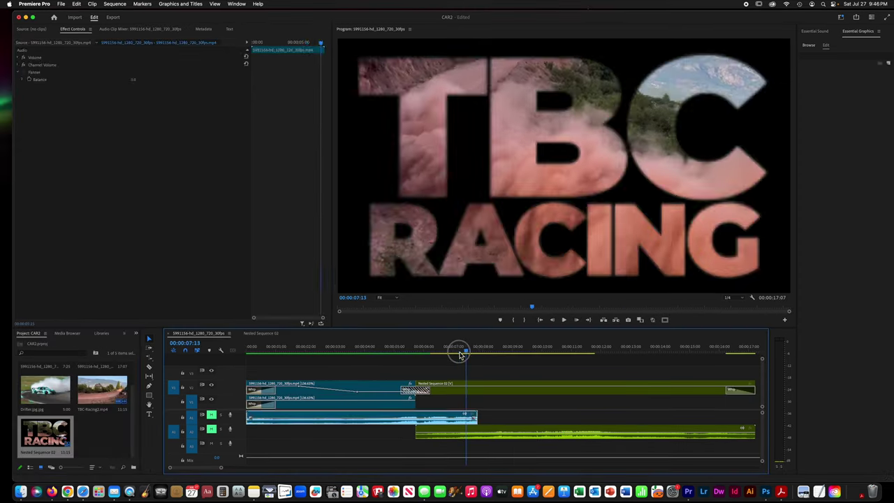
{"action": "left_click_drag", "start_coordinate": [459, 354], "coordinate": [610, 357]}
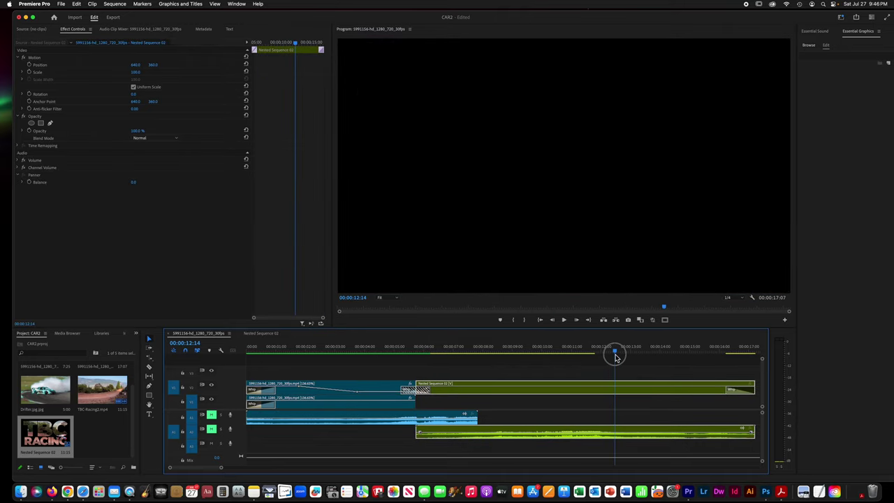
Unlink the nested title clip's audio from its video.
{"action": "left_click_drag", "start_coordinate": [615, 357], "coordinate": [684, 354]}
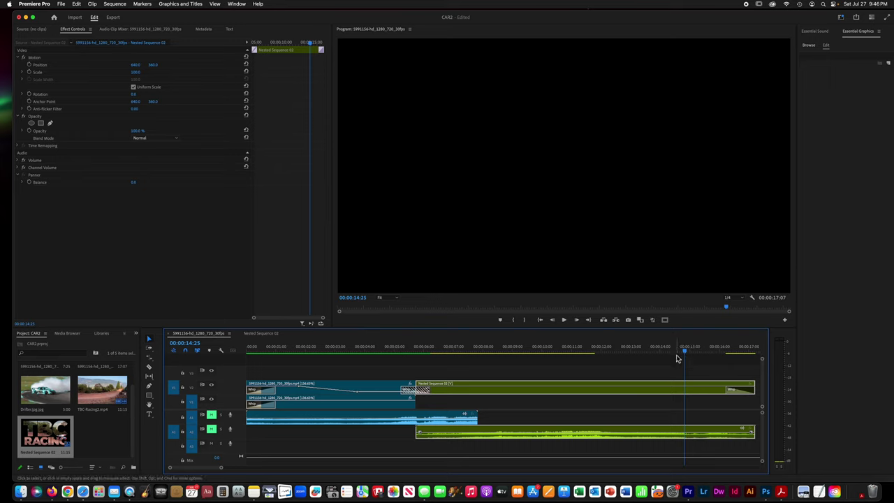
{"action": "right_click", "coordinate": [536, 427]}
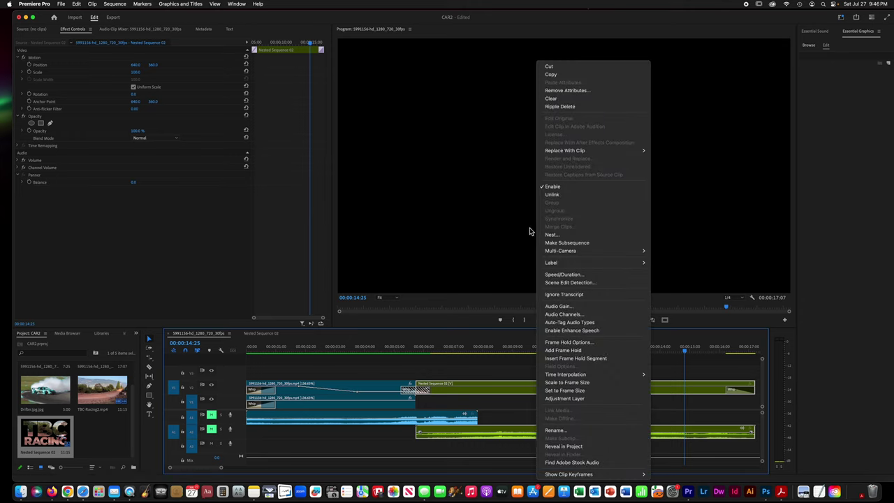
{"action": "left_click", "coordinate": [551, 194]}
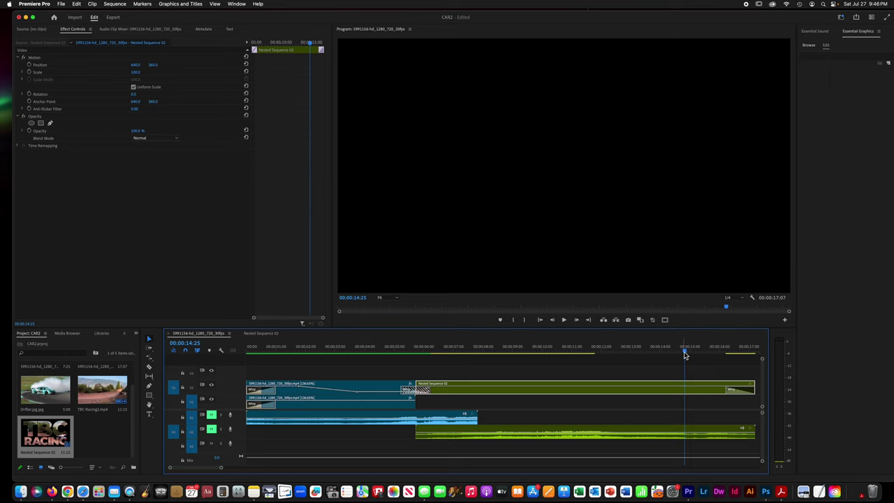
Trim the nested clip's video to end at 00:00:11:28 and check the surrounding frames.
{"action": "left_click_drag", "start_coordinate": [685, 354], "coordinate": [598, 355]}
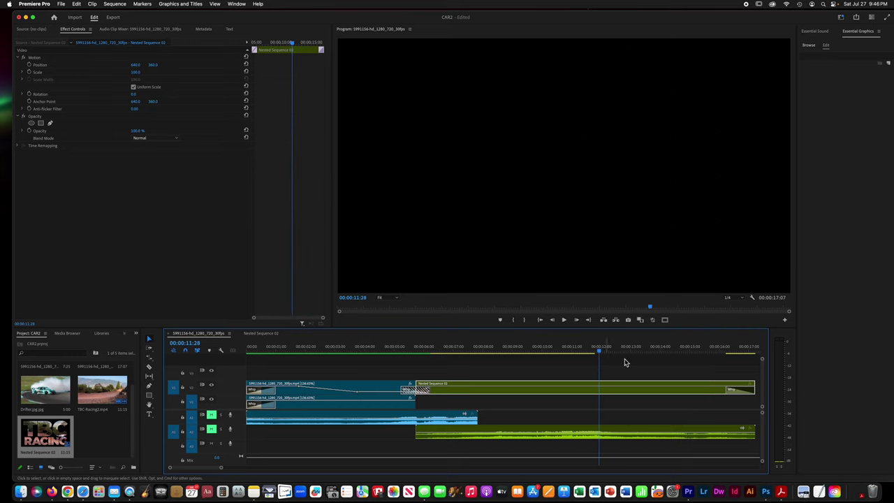
{"action": "left_click_drag", "start_coordinate": [754, 386], "coordinate": [598, 385]}
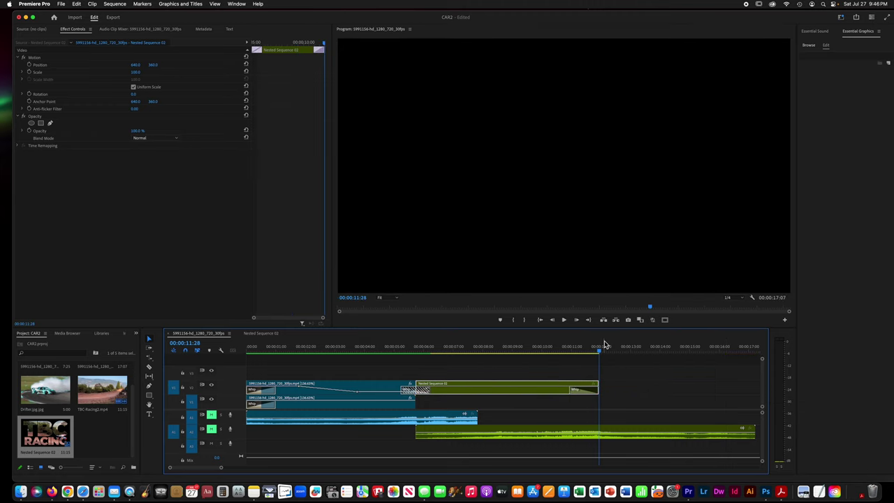
{"action": "mouse_move", "coordinate": [596, 352]}
{"action": "left_mouse_down"}
{"action": "mouse_move", "coordinate": [448, 353]}
{"action": "mouse_move", "coordinate": [596, 357]}
{"action": "left_mouse_up"}
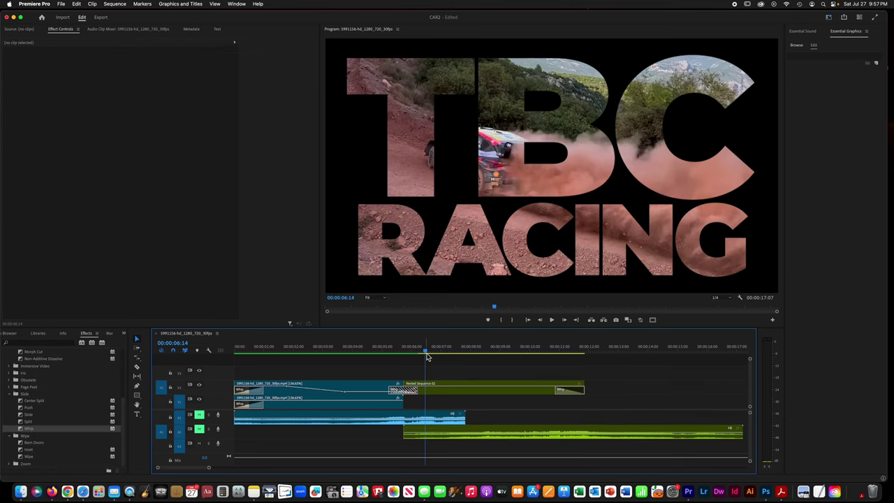
{"action": "mouse_move", "coordinate": [425, 353]}
{"action": "left_mouse_down"}
{"action": "mouse_move", "coordinate": [392, 356]}
{"action": "mouse_move", "coordinate": [421, 353]}
{"action": "mouse_move", "coordinate": [423, 370]}
{"action": "left_mouse_up"}
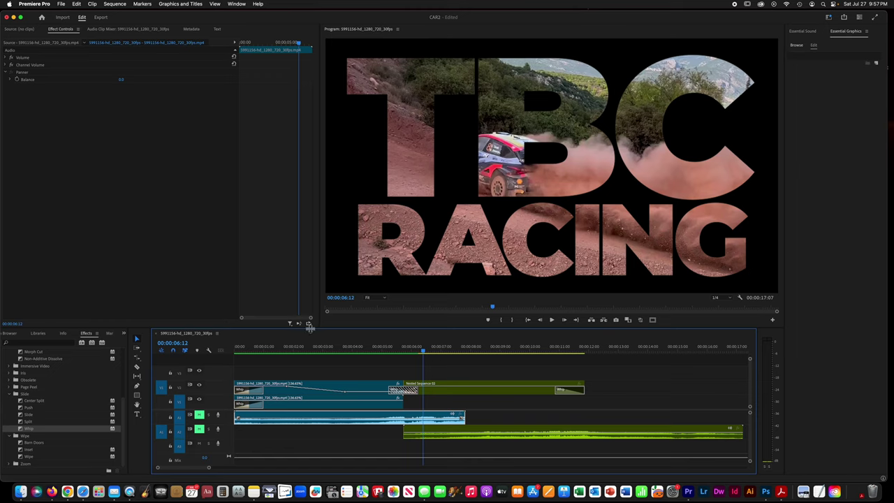
Duplicate Nested Sequence 02 onto V3 and set the copy's blend mode to Screen.
{"action": "left_click", "coordinate": [443, 391]}
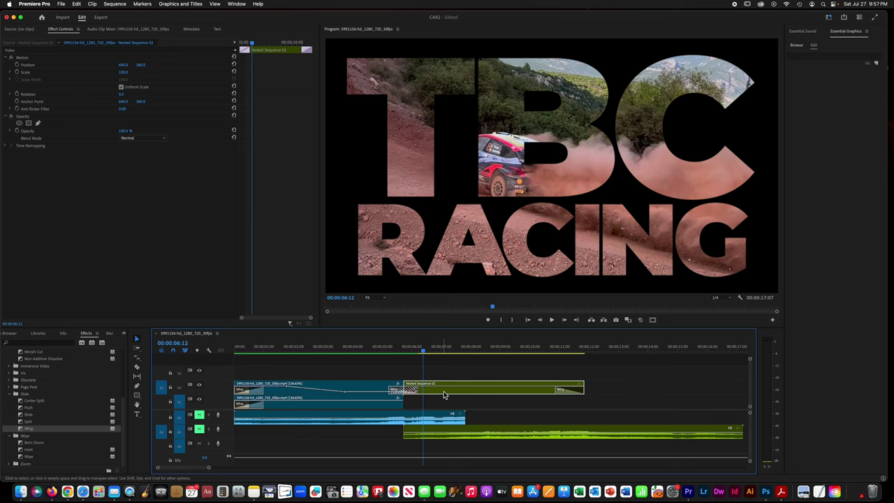
{"action": "left_click_drag", "start_coordinate": [443, 395], "coordinate": [457, 379]}
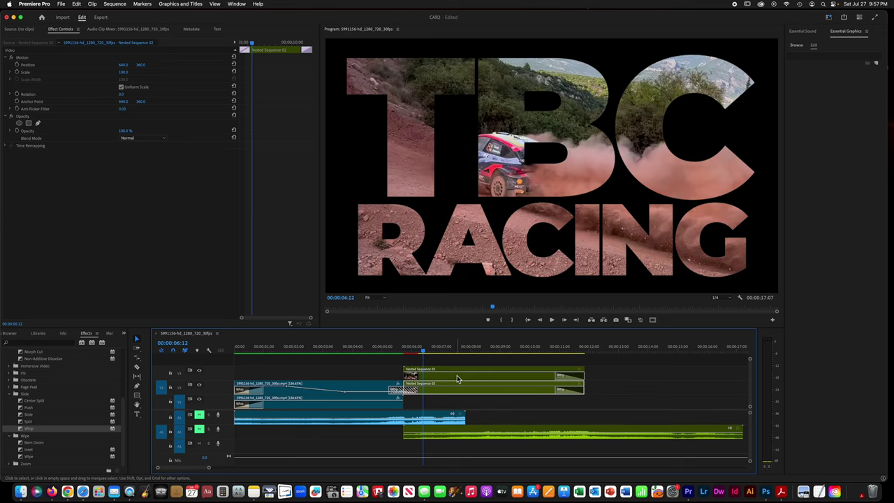
{"action": "left_click", "coordinate": [497, 380]}
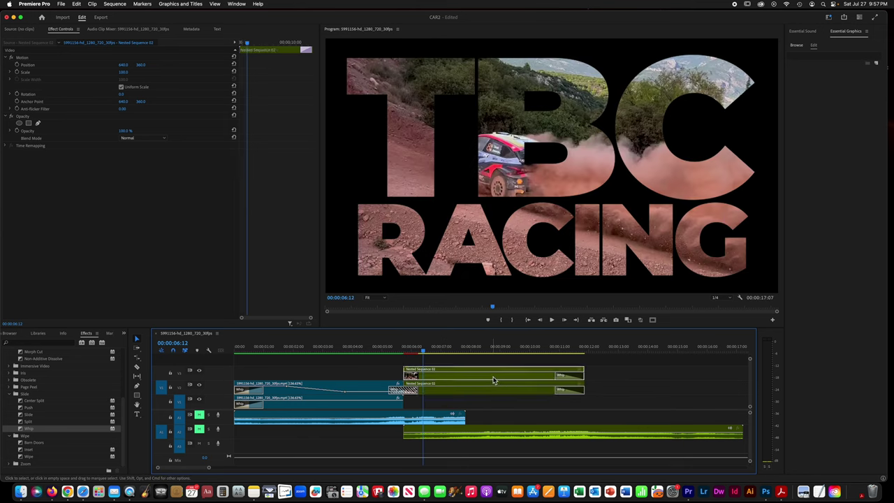
{"action": "left_click", "coordinate": [138, 137]}
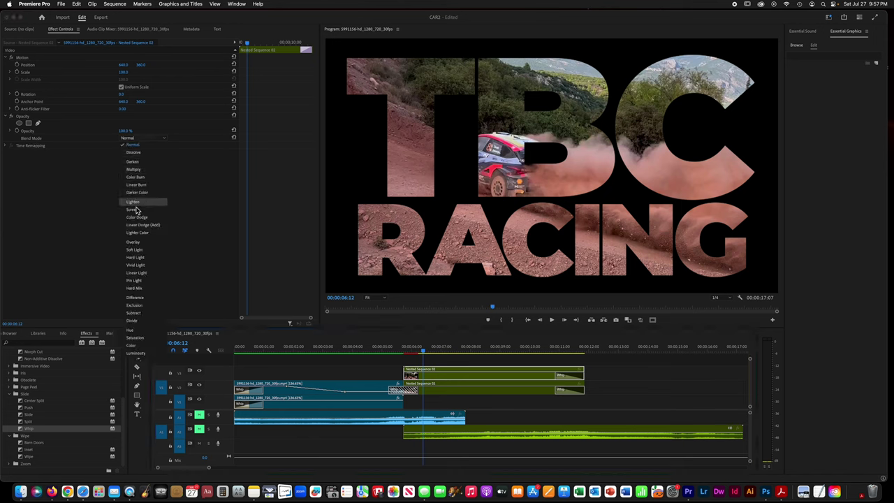
{"action": "left_click", "coordinate": [136, 209]}
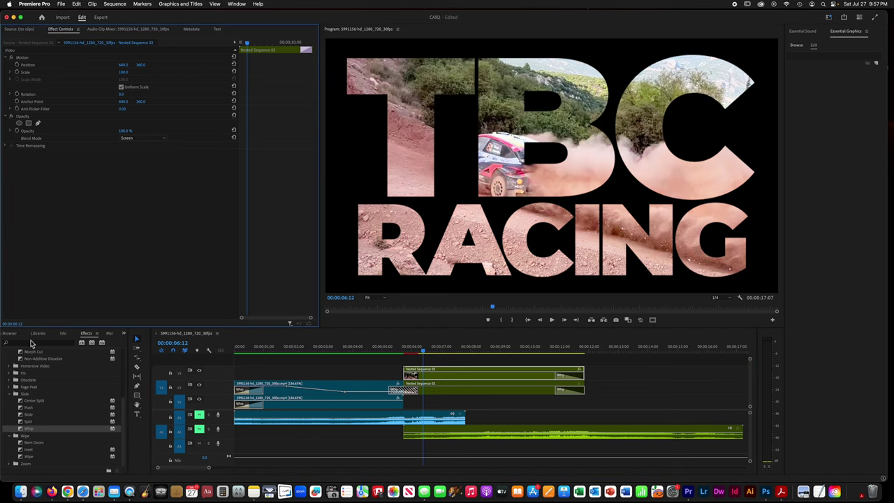
{"action": "left_click", "coordinate": [30, 343]}
Apply Extract and Find Edges to the V3 title copy.
{"action": "type", "text": "extra"}
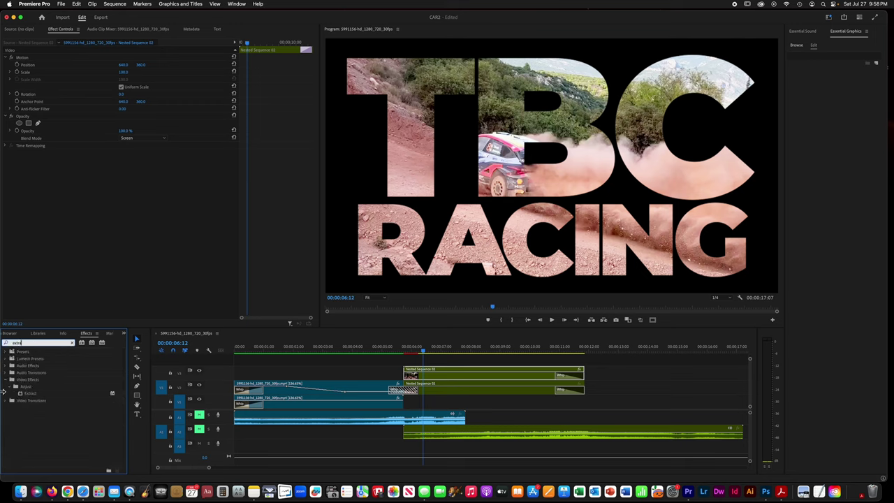
{"action": "left_click_drag", "start_coordinate": [30, 393], "coordinate": [442, 378]}
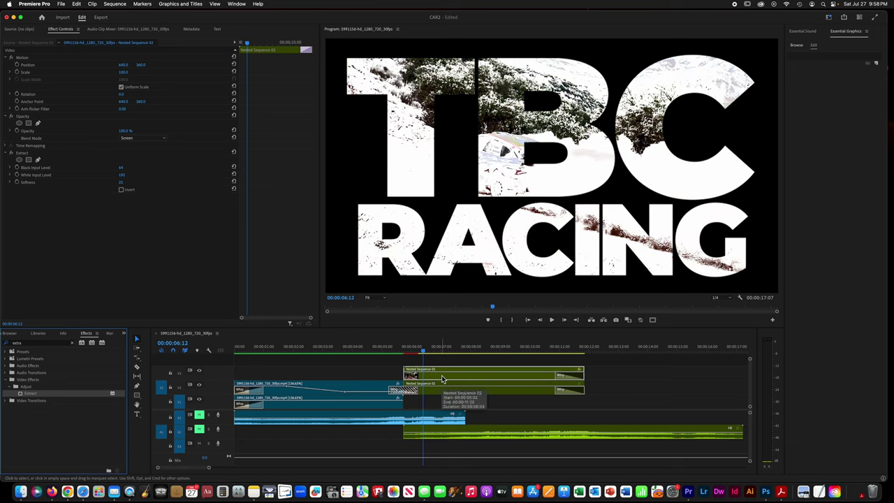
{"action": "double_click", "coordinate": [17, 347]}
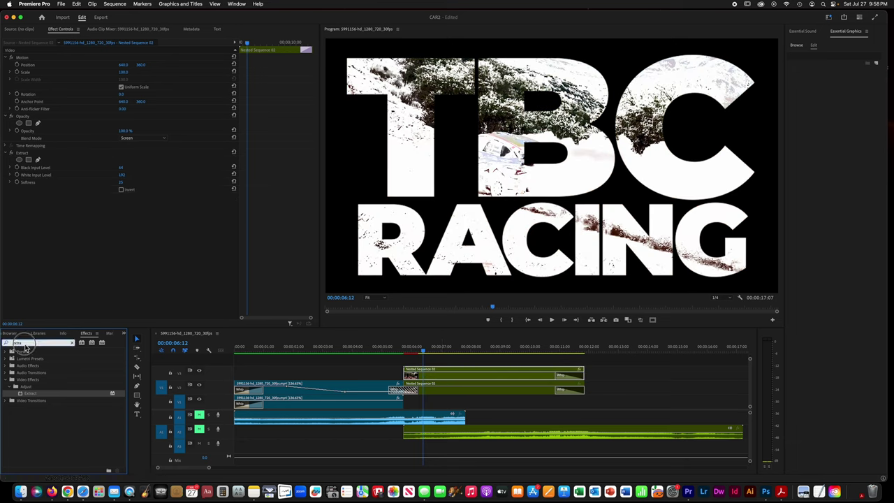
{"action": "type", "text": "find edges"}
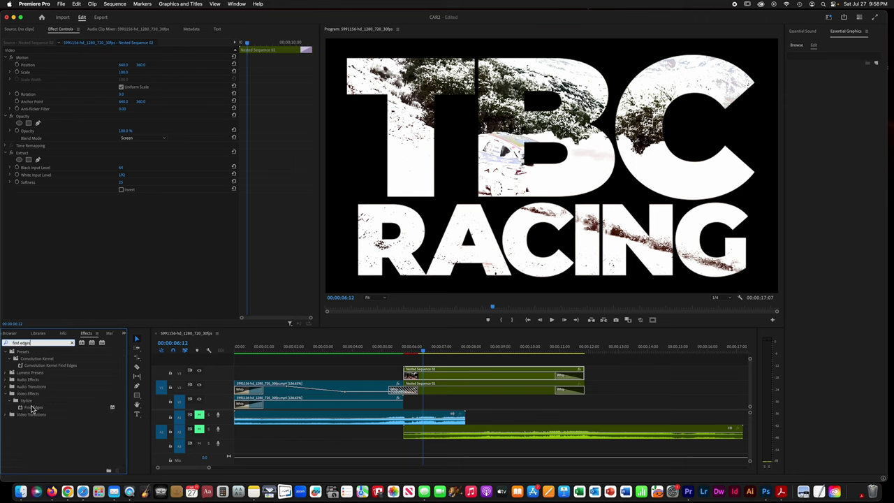
{"action": "left_click_drag", "start_coordinate": [31, 410], "coordinate": [444, 370]}
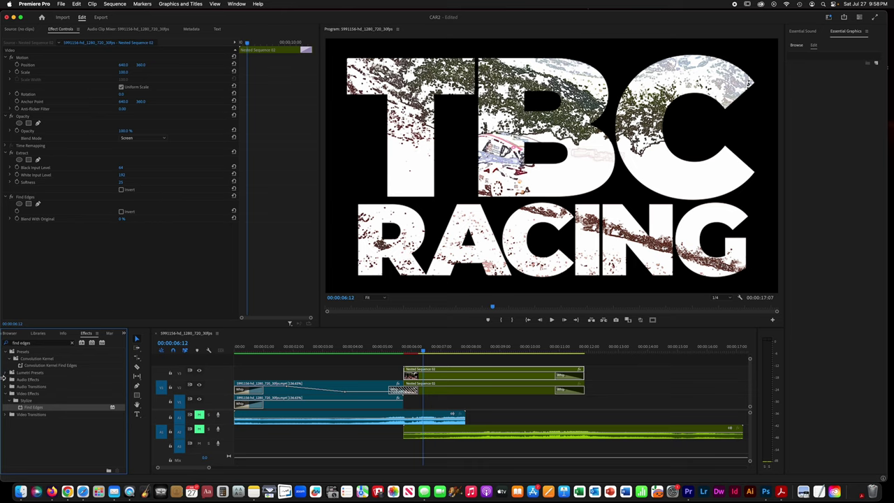
{"action": "left_click", "coordinate": [39, 343]}
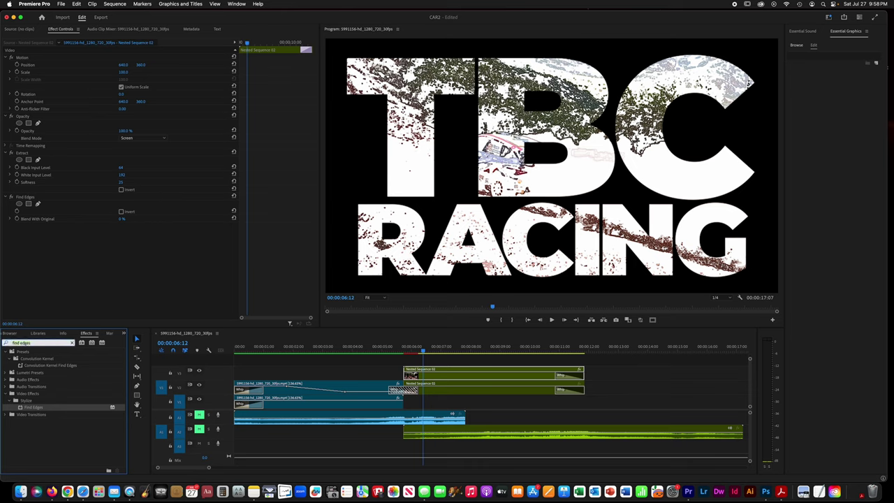
Add Tint, Turbulent Displace and VR Glow to the V3 title copy.
{"action": "type", "text": "tint"}
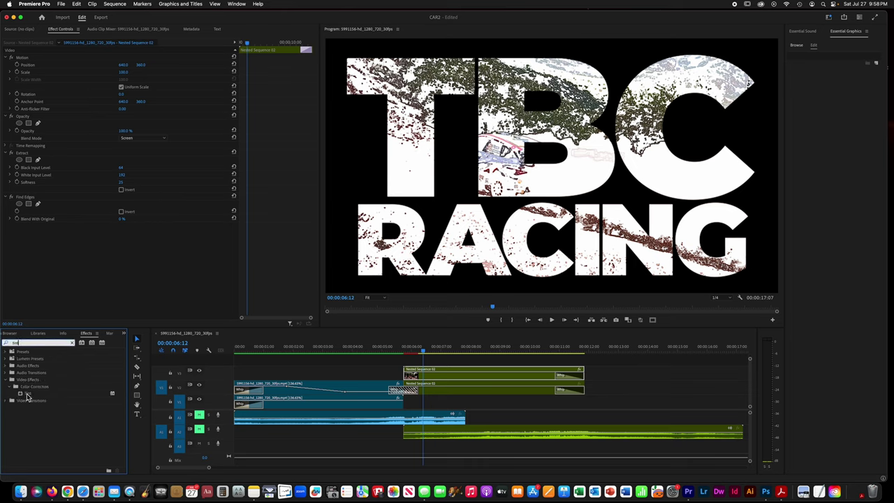
{"action": "left_click_drag", "start_coordinate": [27, 396], "coordinate": [454, 370]}
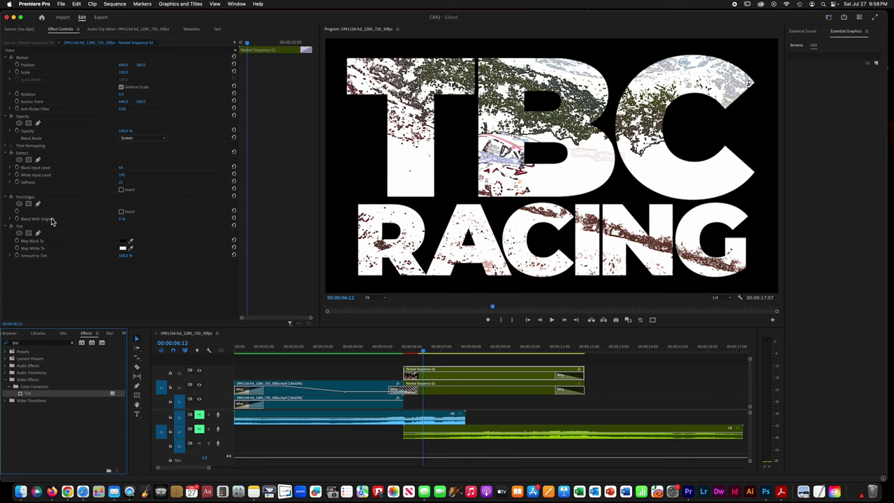
{"action": "double_click", "coordinate": [21, 343]}
{"action": "type", "text": "turbu"}
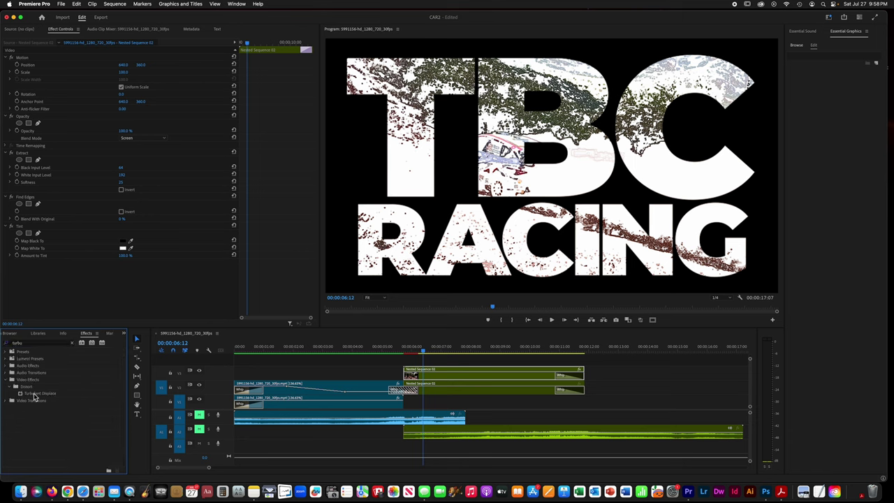
{"action": "left_click_drag", "start_coordinate": [33, 395], "coordinate": [455, 373]}
{"action": "left_click", "coordinate": [22, 343]}
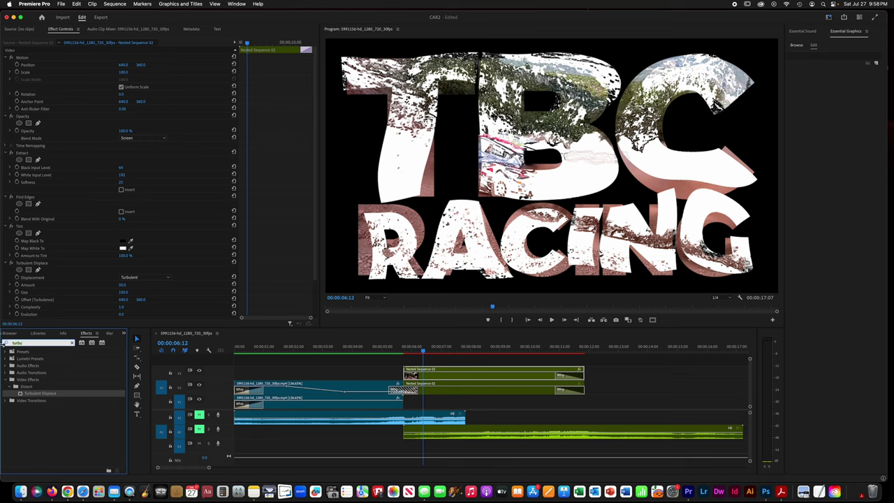
{"action": "type", "text": "vr"}
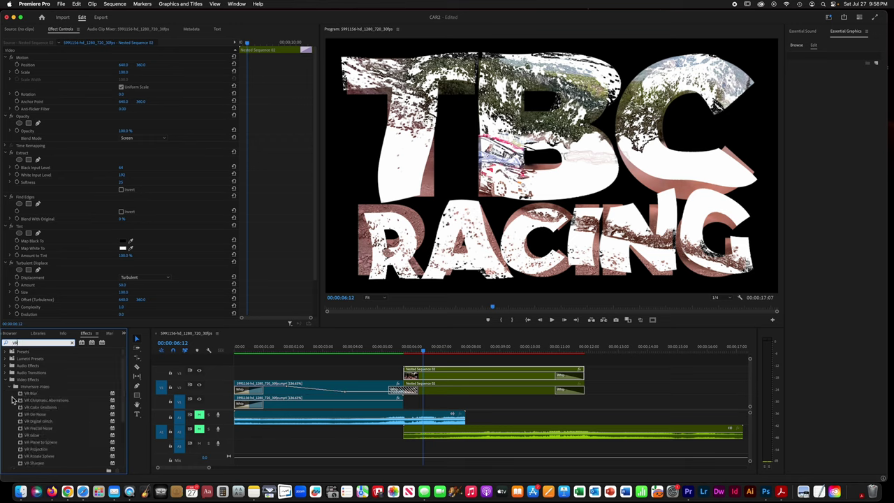
{"action": "left_click_drag", "start_coordinate": [33, 436], "coordinate": [447, 377]}
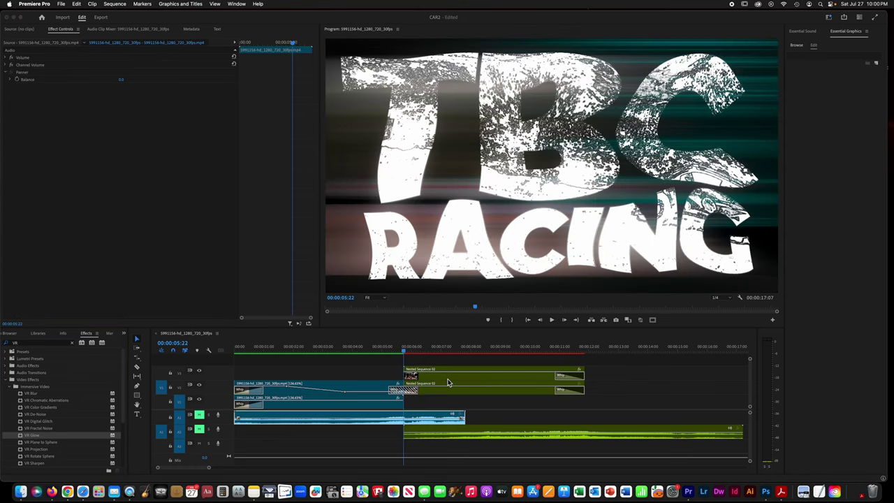
Set Extract's Black Input, White Input and Softness all to 0.
{"action": "left_click", "coordinate": [448, 382]}
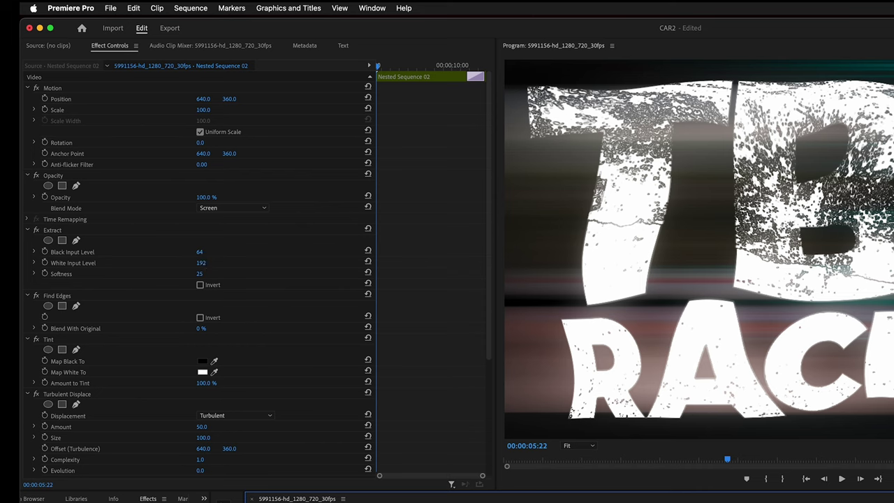
{"action": "left_click", "coordinate": [201, 252]}
{"action": "type", "text": "0"}
{"action": "left_click", "coordinate": [204, 263]}
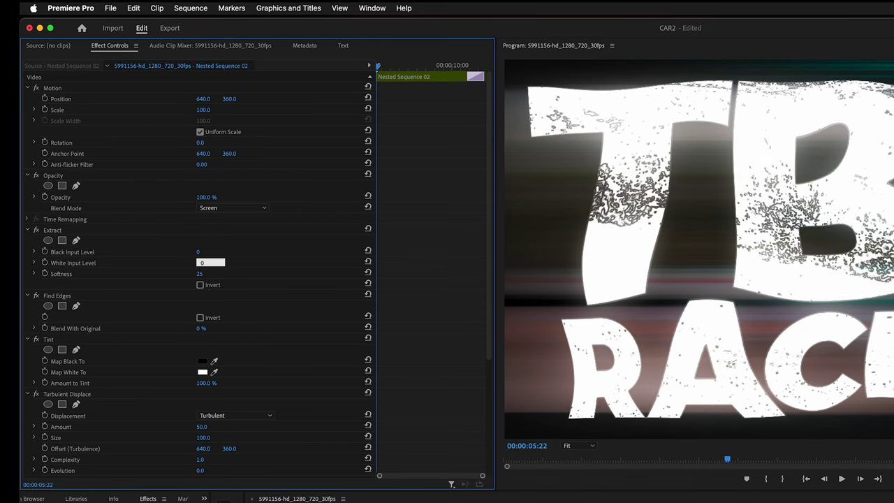
{"action": "type", "text": "0"}
{"action": "left_click", "coordinate": [212, 273]}
{"action": "type", "text": "0"}
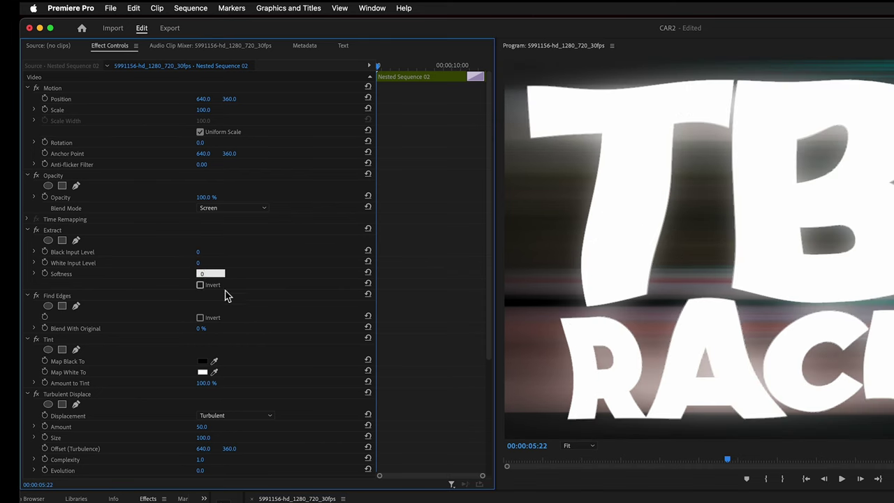
{"action": "left_click", "coordinate": [253, 294]}
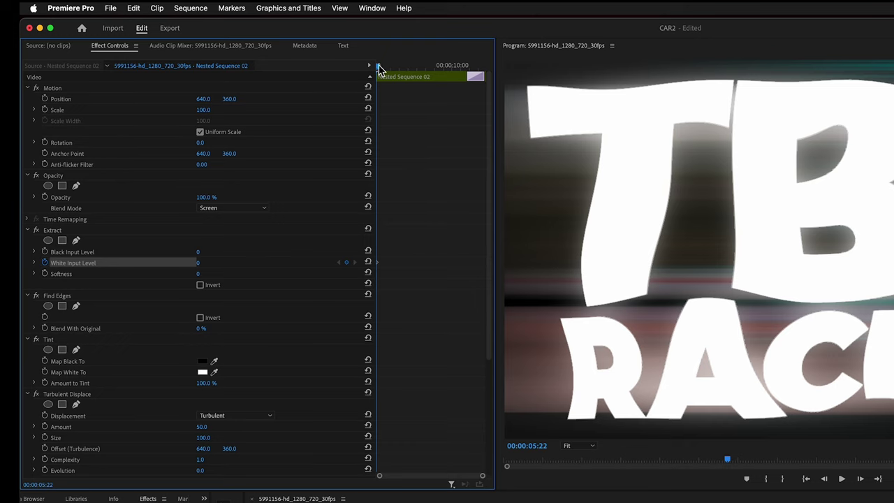
At 00:00:07:06 set Extract White Input Level to 180 and invert Find Edges.
{"action": "left_click_drag", "start_coordinate": [379, 67], "coordinate": [403, 73]}
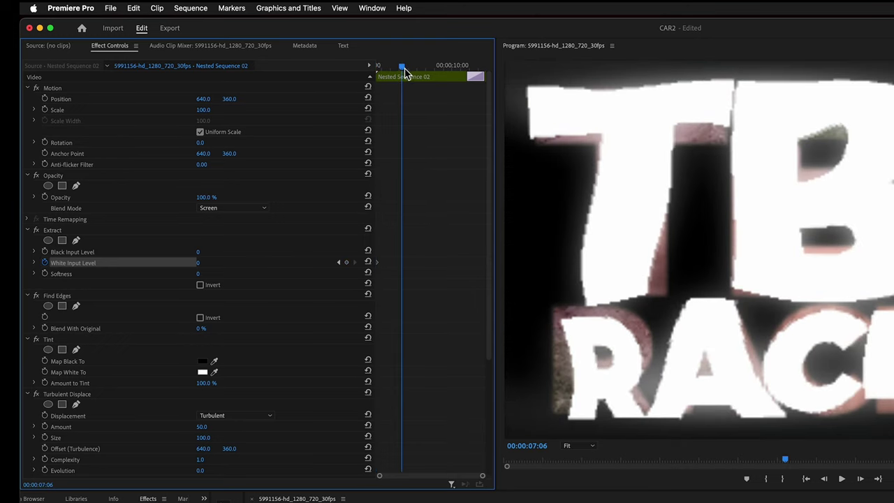
{"action": "left_click", "coordinate": [208, 264]}
{"action": "key", "text": "Return"}
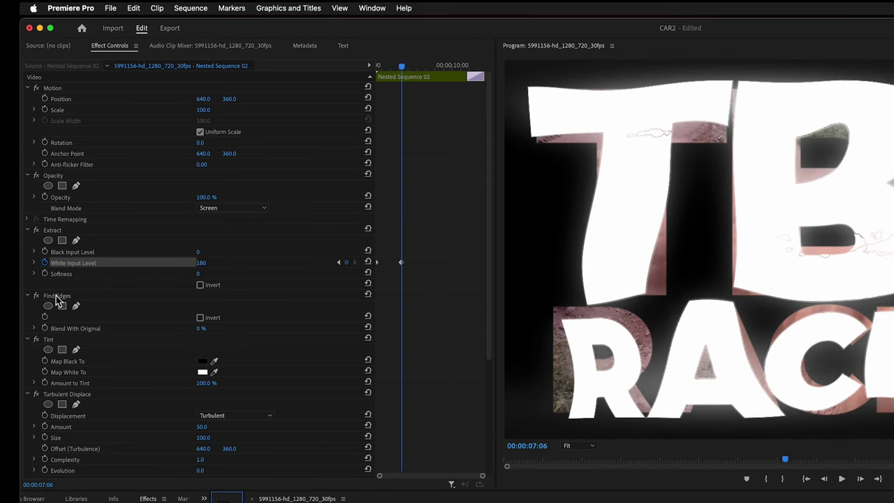
{"action": "left_click", "coordinate": [199, 317]}
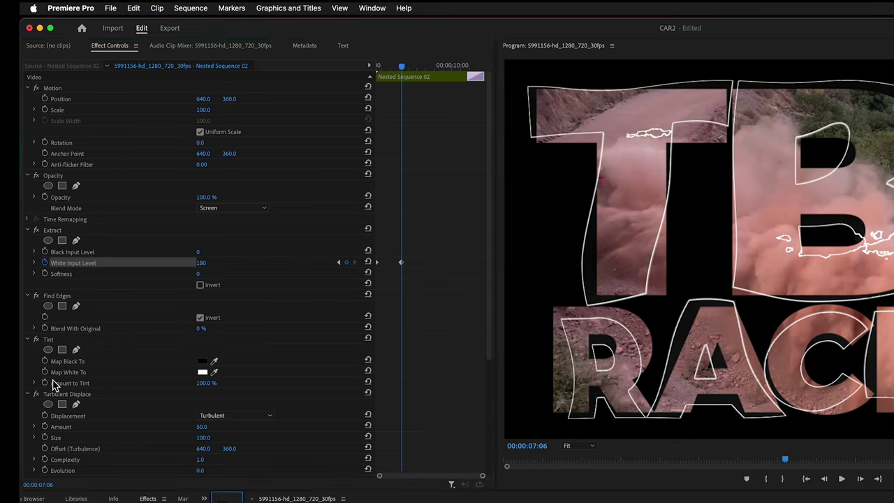
Set Tint's Map White To colour to bright blue 009DFF.
{"action": "left_click", "coordinate": [203, 372]}
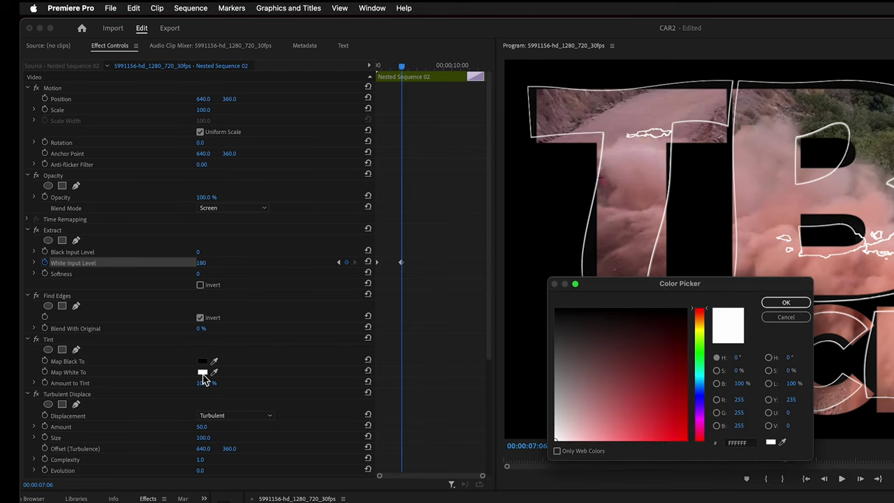
{"action": "left_click", "coordinate": [699, 393]}
{"action": "left_click", "coordinate": [685, 421]}
{"action": "left_click", "coordinate": [699, 381]}
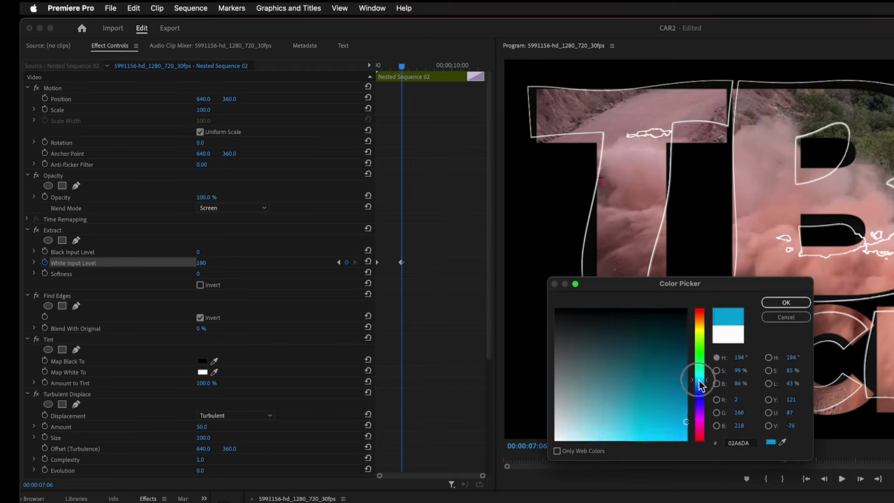
{"action": "left_click", "coordinate": [688, 415]}
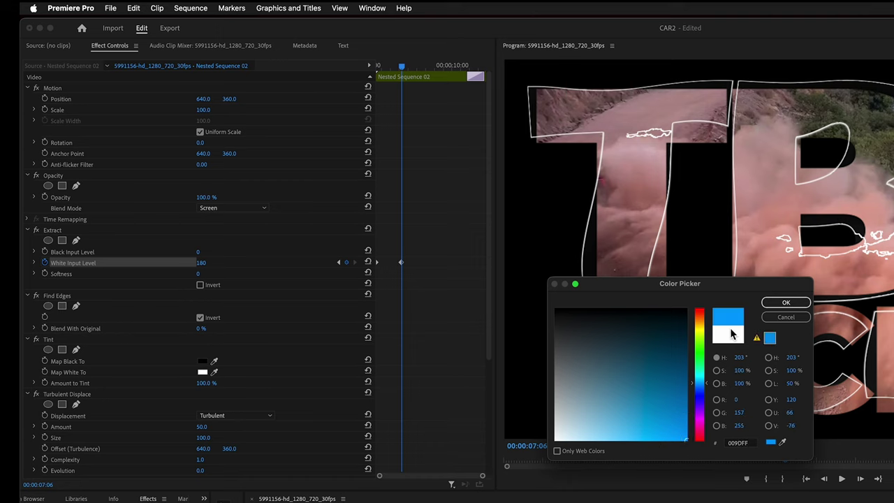
{"action": "left_click", "coordinate": [786, 303]}
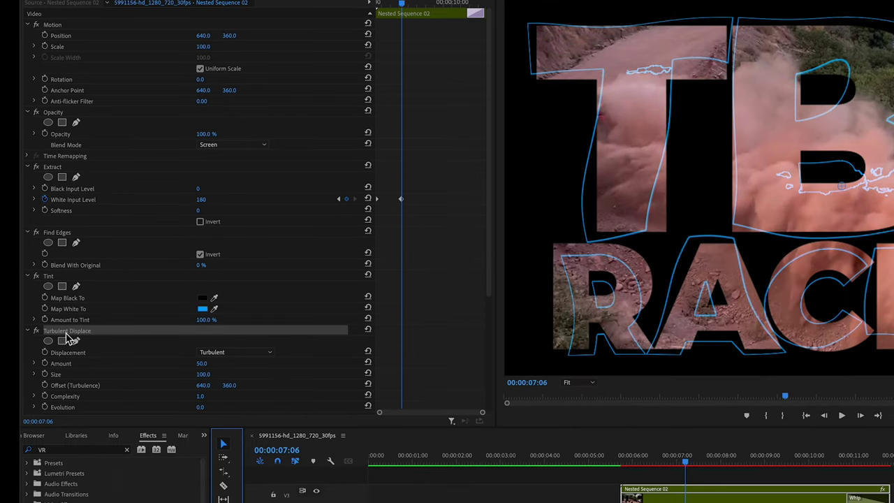
Set Turbulent Displace to Amount 100, Size 20 and High antialiasing quality.
{"action": "left_click", "coordinate": [201, 363]}
{"action": "type", "text": "1"}
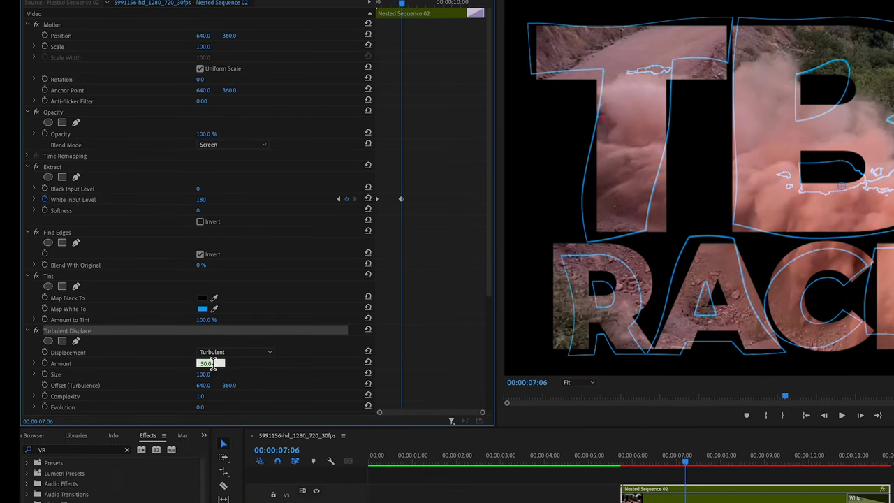
{"action": "type", "text": "00"}
{"action": "left_click", "coordinate": [203, 376]}
{"action": "left_click", "coordinate": [204, 375]}
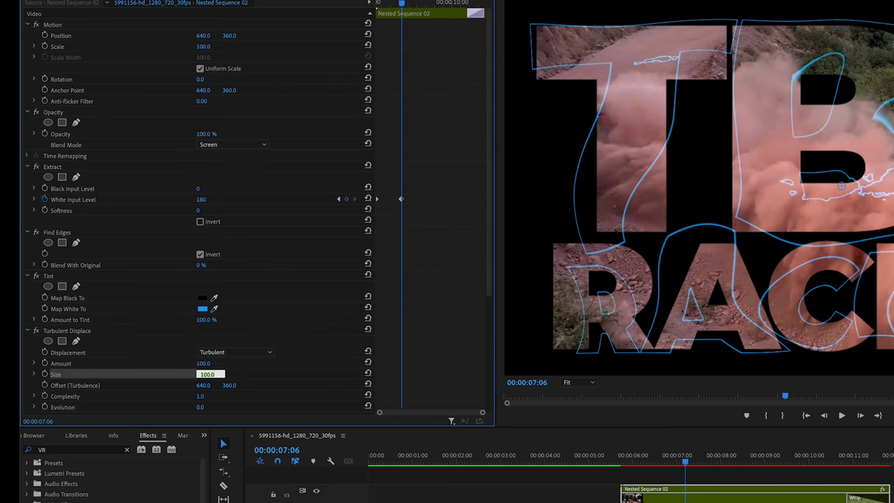
{"action": "type", "text": "20"}
{"action": "key", "text": "Return"}
{"action": "scroll", "coordinate": [153, 393], "scroll_direction": "down", "scroll_amount": 2}
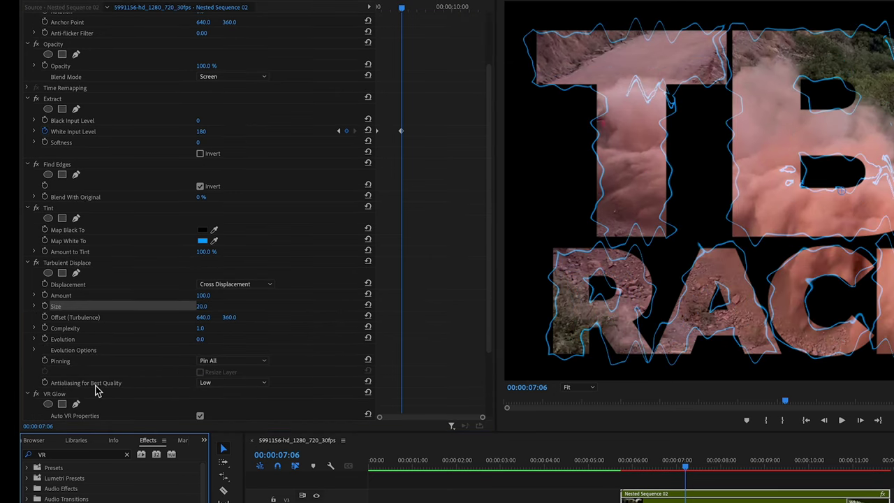
{"action": "left_click", "coordinate": [204, 386]}
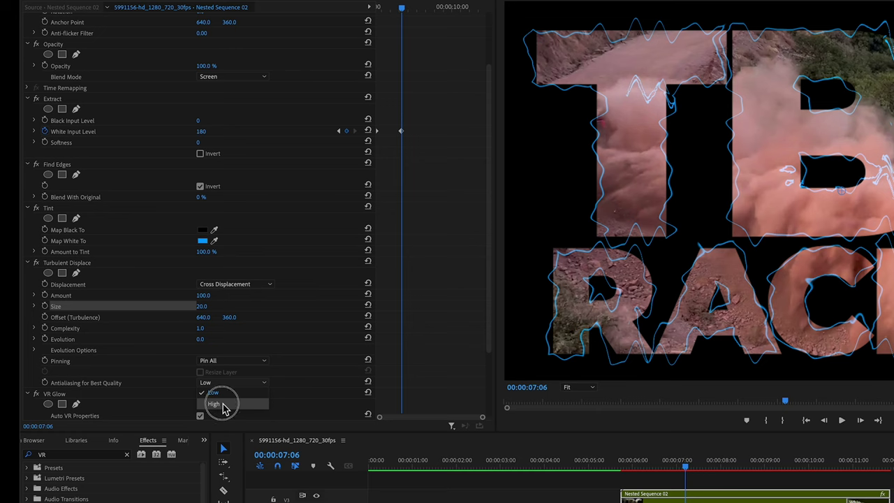
{"action": "left_click", "coordinate": [222, 410]}
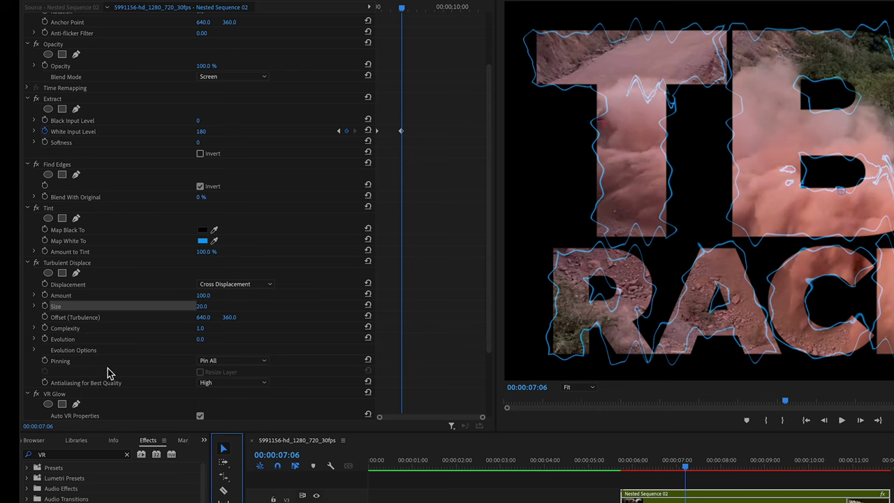
{"action": "scroll", "coordinate": [108, 371], "scroll_direction": "down", "scroll_amount": 3}
{"action": "left_click", "coordinate": [56, 307]}
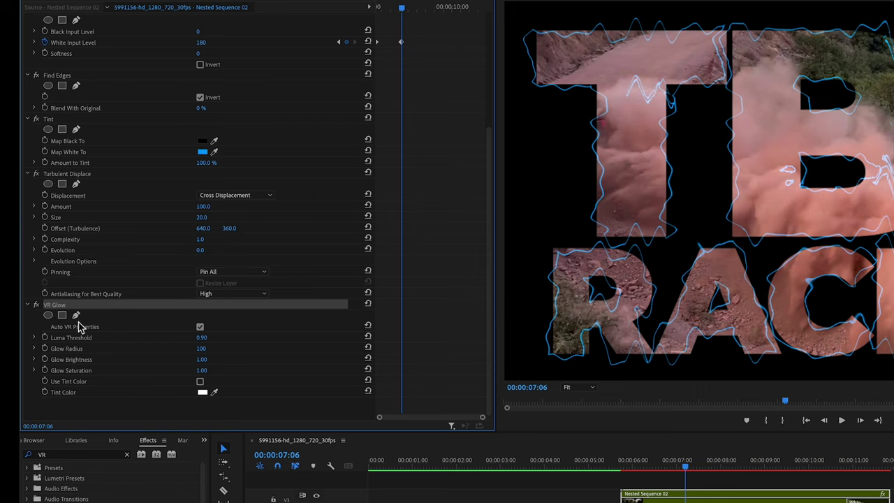
Set VR Glow Luma Threshold 1, Glow Radius 30, Brightness 4 and Saturation 10.
{"action": "left_click", "coordinate": [201, 338]}
{"action": "type", "text": "1"}
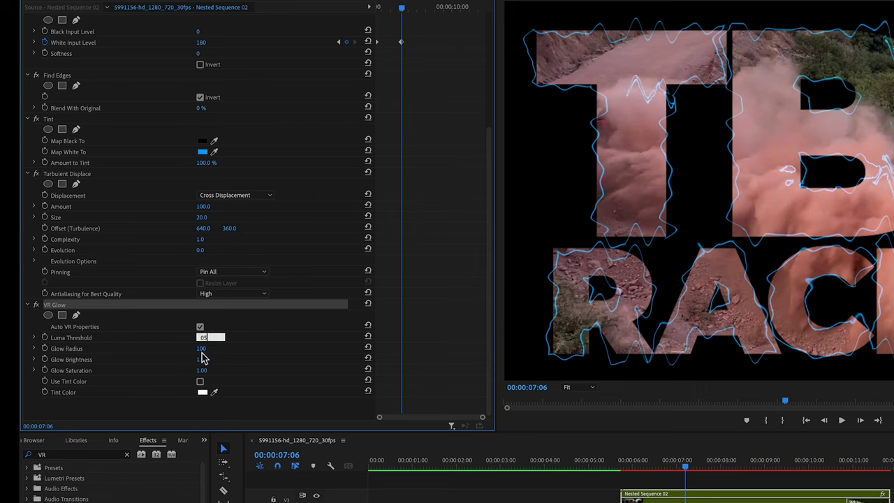
{"action": "left_click", "coordinate": [201, 354]}
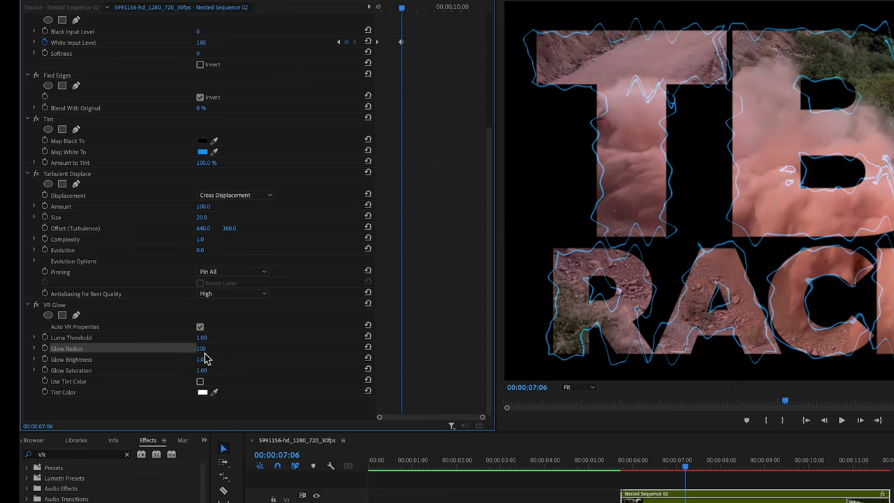
{"action": "left_click", "coordinate": [201, 348]}
{"action": "type", "text": "30"}
{"action": "key", "text": "Return"}
{"action": "left_click", "coordinate": [203, 359]}
{"action": "type", "text": "4"}
{"action": "key", "text": "Return"}
{"action": "left_click", "coordinate": [210, 371]}
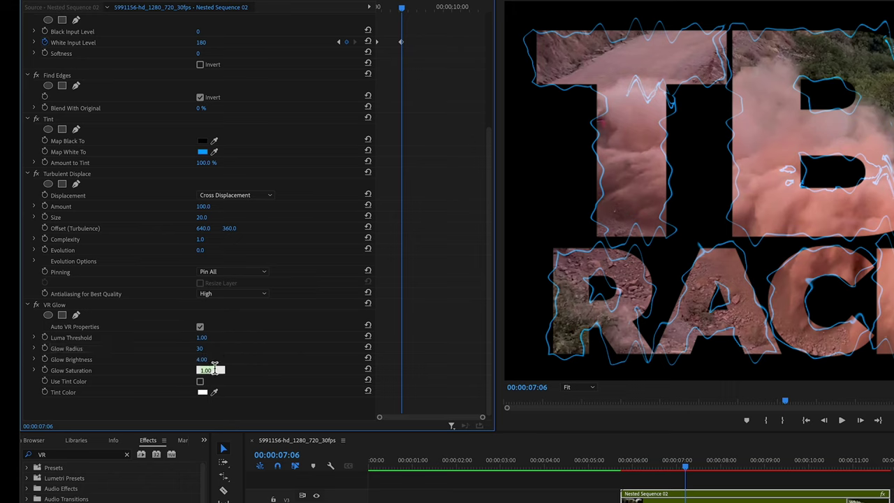
{"action": "type", "text": "10"}
Enable Use Tint Color on VR Glow with a saturated blue tint.
{"action": "left_click", "coordinate": [200, 381]}
{"action": "left_click", "coordinate": [204, 393]}
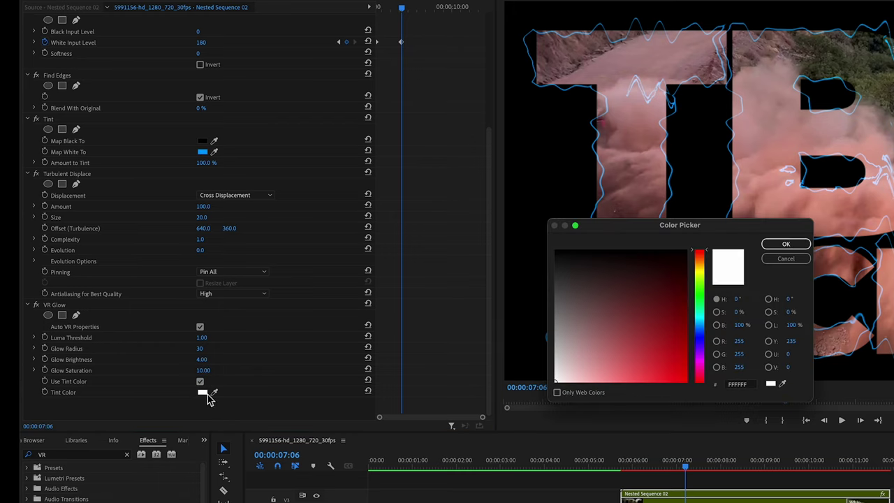
{"action": "left_click", "coordinate": [698, 324]}
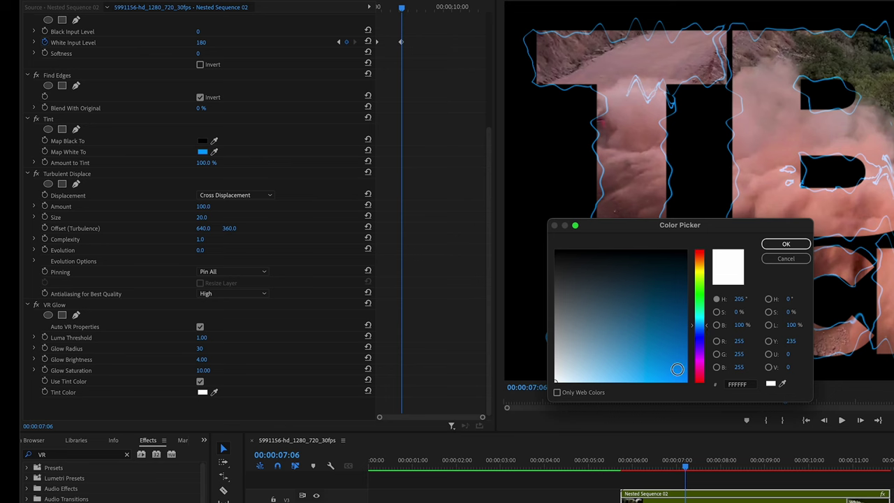
{"action": "left_click", "coordinate": [687, 381]}
{"action": "left_click", "coordinate": [782, 246]}
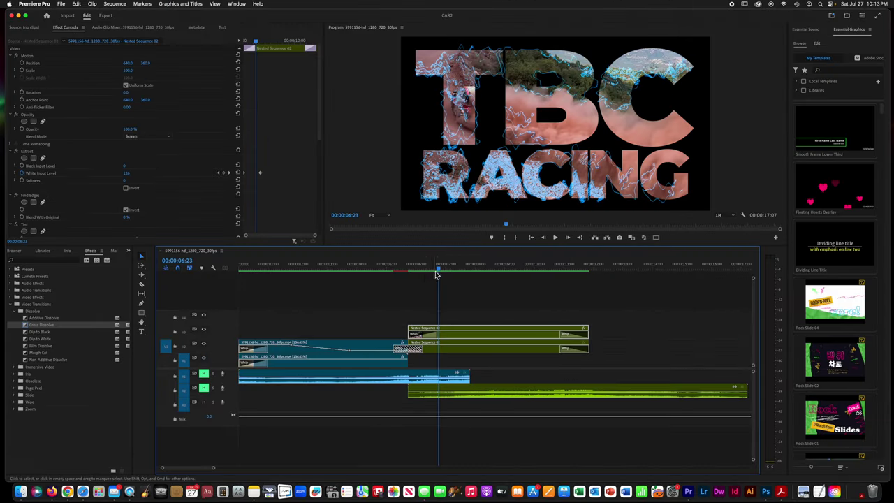
Keyframe the outline layer's opacity from 100 where the title appears to 0 at 7:24.
{"action": "left_click", "coordinate": [648, 469]}
{"action": "left_click_drag", "start_coordinate": [416, 271], "coordinate": [412, 272]}
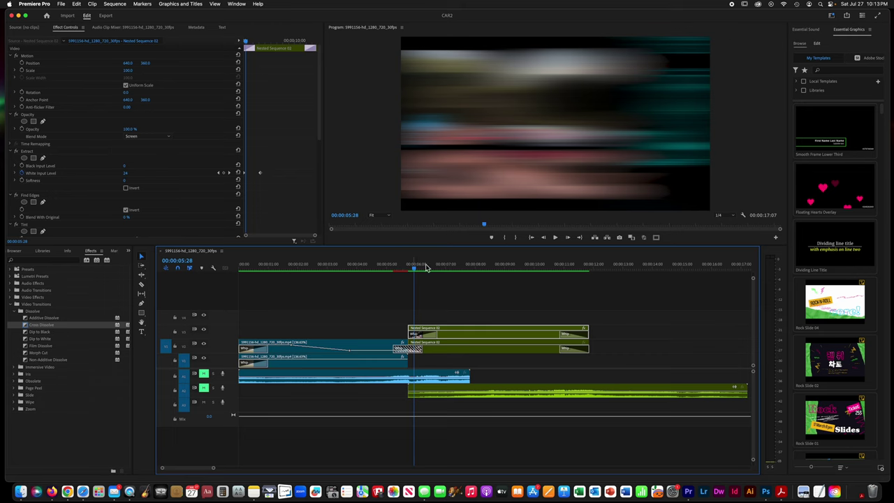
{"action": "left_click_drag", "start_coordinate": [414, 269], "coordinate": [412, 272]}
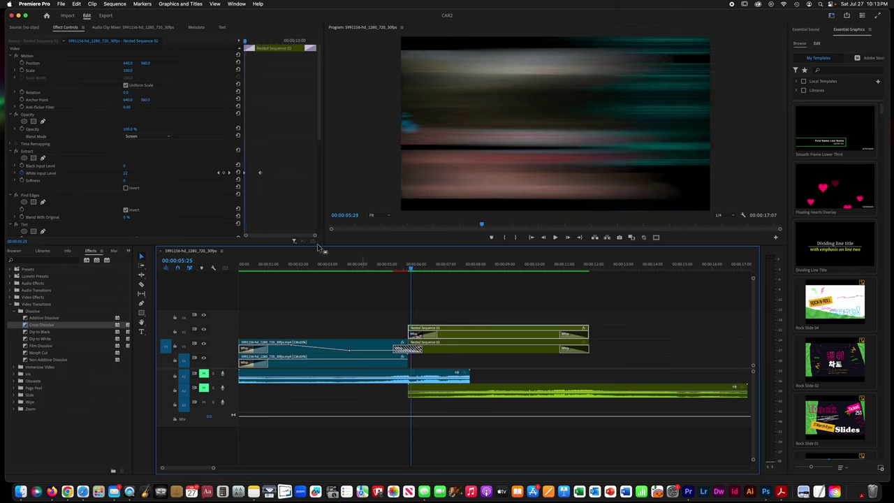
{"action": "left_click_drag", "start_coordinate": [246, 45], "coordinate": [251, 42]}
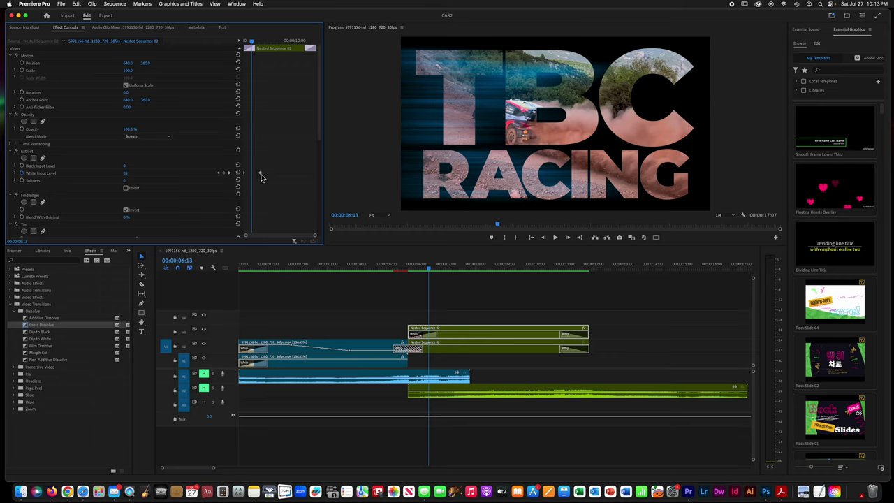
{"action": "left_click", "coordinate": [22, 130]}
{"action": "left_click_drag", "start_coordinate": [255, 46], "coordinate": [267, 42]}
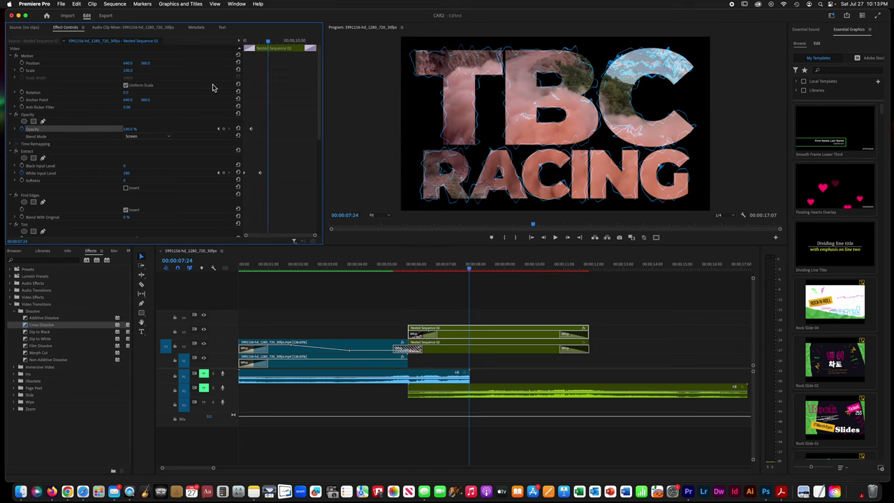
{"action": "left_click", "coordinate": [131, 129]}
{"action": "type", "text": "0"}
{"action": "key", "text": "Return"}
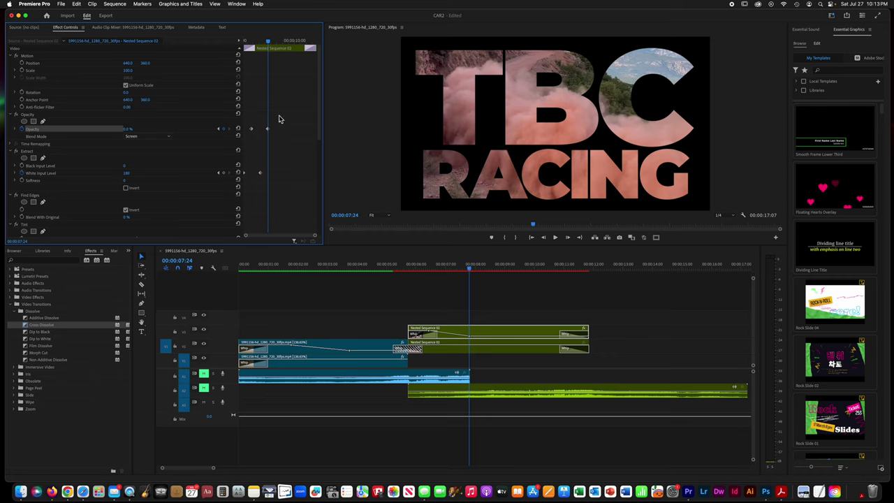
Shift the opacity and White Input Level keyframes slightly later, then preview from 5:09.
{"action": "left_click_drag", "start_coordinate": [279, 119], "coordinate": [240, 179]}
{"action": "left_click_drag", "start_coordinate": [253, 131], "coordinate": [264, 134]}
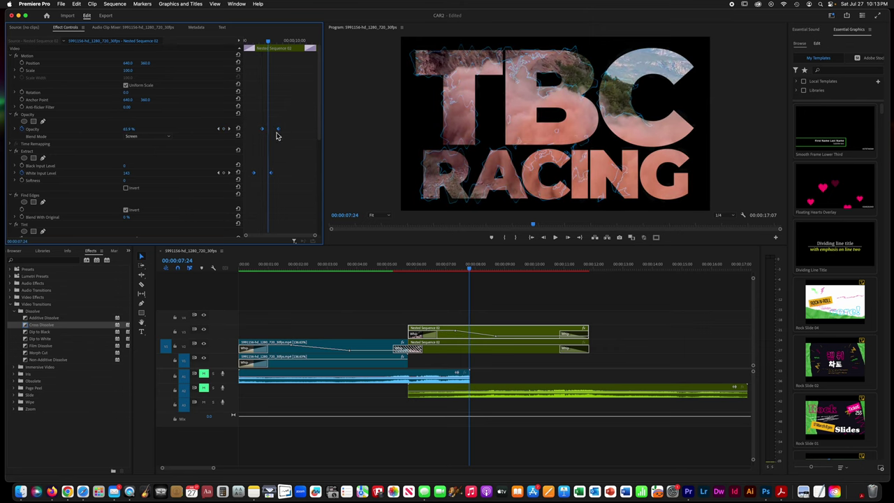
{"action": "left_click_drag", "start_coordinate": [273, 174], "coordinate": [275, 174]}
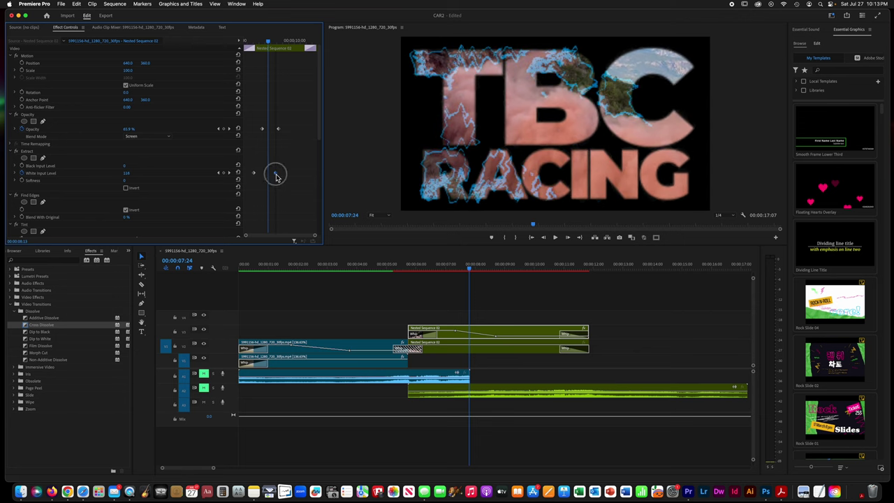
{"action": "left_click", "coordinate": [282, 132]}
{"action": "left_click_drag", "start_coordinate": [282, 131], "coordinate": [285, 132]}
{"action": "left_click_drag", "start_coordinate": [467, 268], "coordinate": [395, 268]}
{"action": "left_click", "coordinate": [556, 238]}
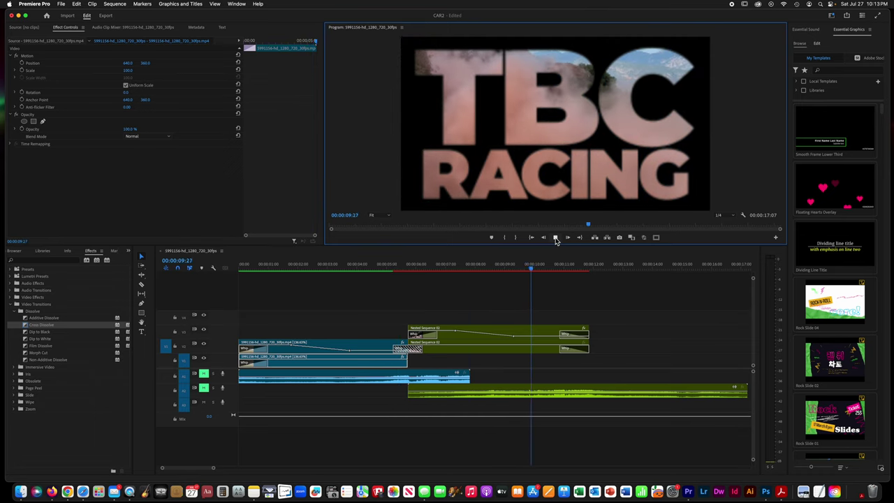
Move Nested Sequence 02's opacity keyframe later to about 10:05.
{"action": "left_click", "coordinate": [556, 238]}
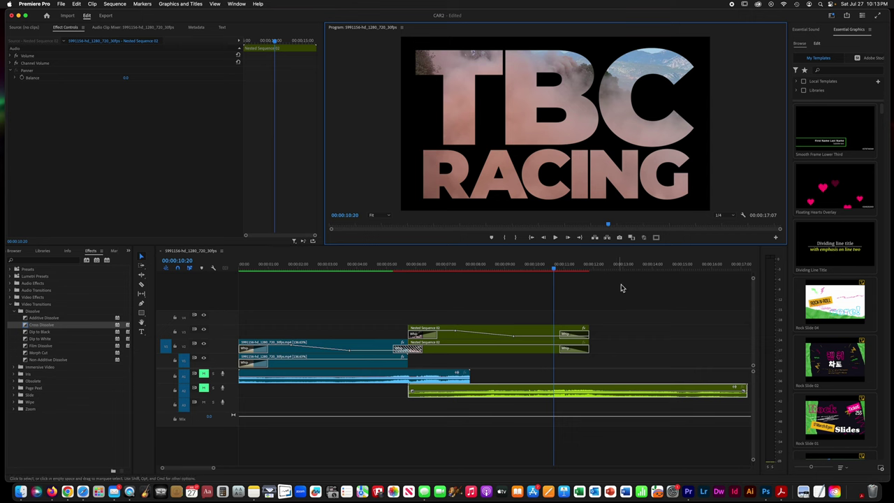
{"action": "left_click", "coordinate": [497, 266]}
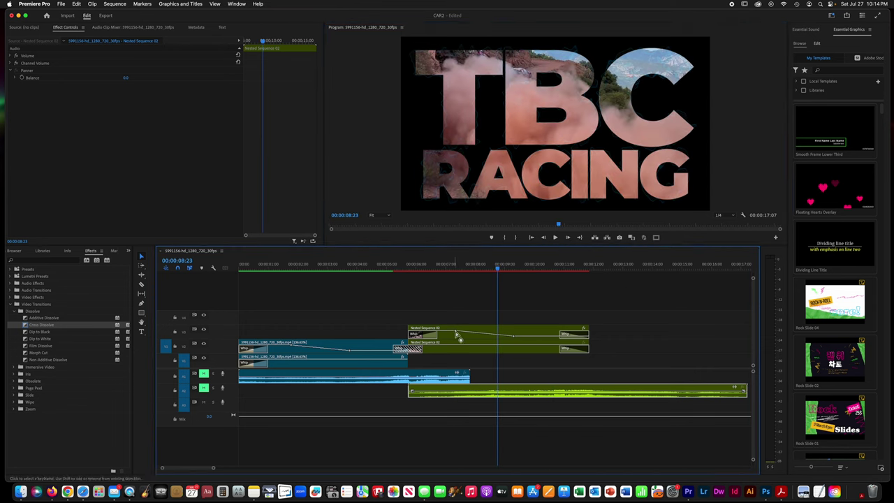
{"action": "left_click", "coordinate": [518, 344]}
{"action": "left_click_drag", "start_coordinate": [516, 336], "coordinate": [542, 336]}
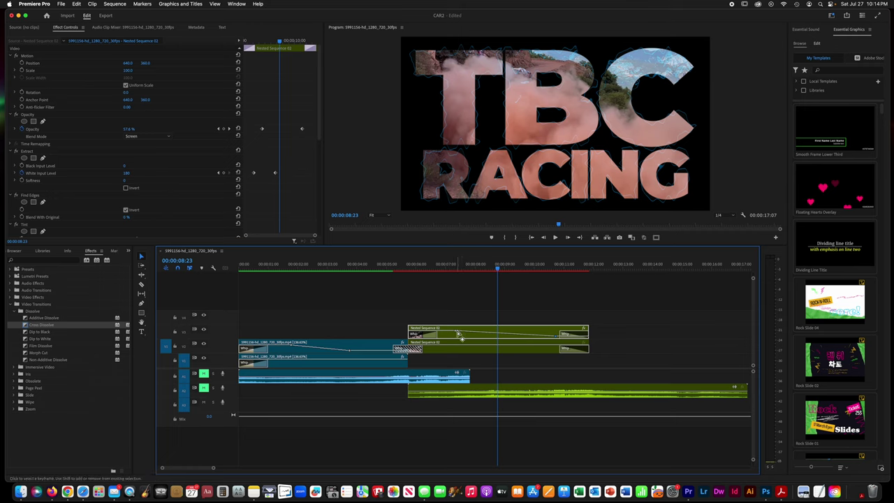
{"action": "left_click_drag", "start_coordinate": [459, 336], "coordinate": [483, 330]}
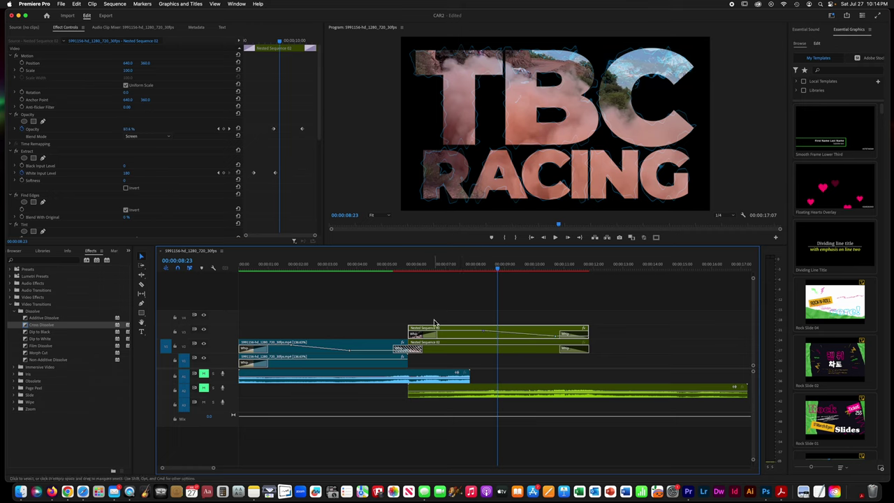
Render the stacked nested sequence clips with Sequence > Render Selection.
{"action": "left_click_drag", "start_coordinate": [426, 316], "coordinate": [574, 361]}
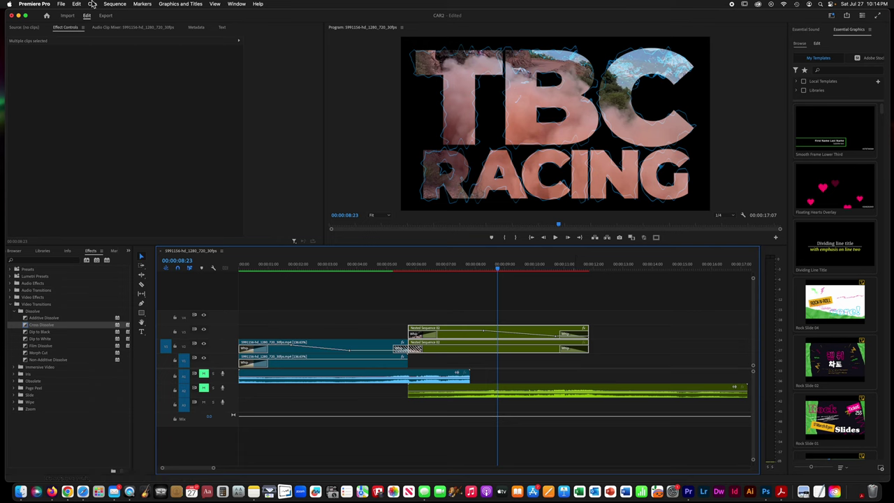
{"action": "left_click", "coordinate": [113, 6]}
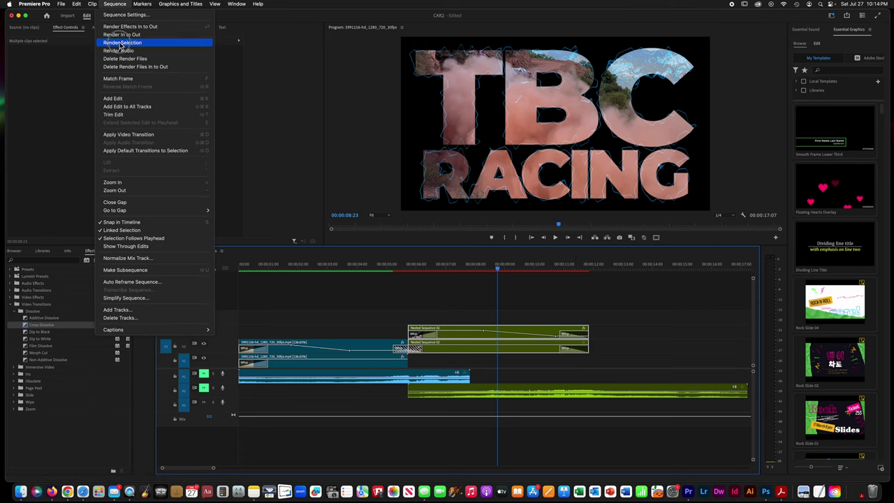
{"action": "left_click", "coordinate": [154, 45]}
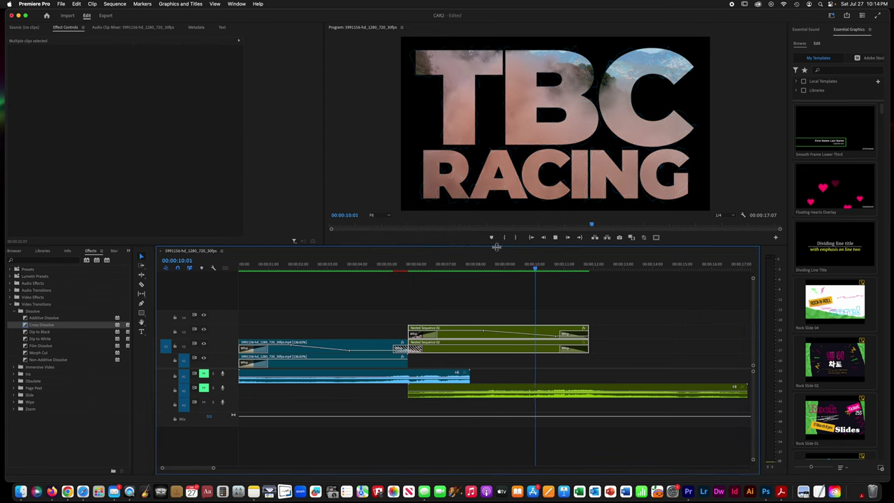
Place a Whip transition on the clip boundary and show the Project: CAR2 bin.
{"action": "left_click", "coordinate": [553, 238]}
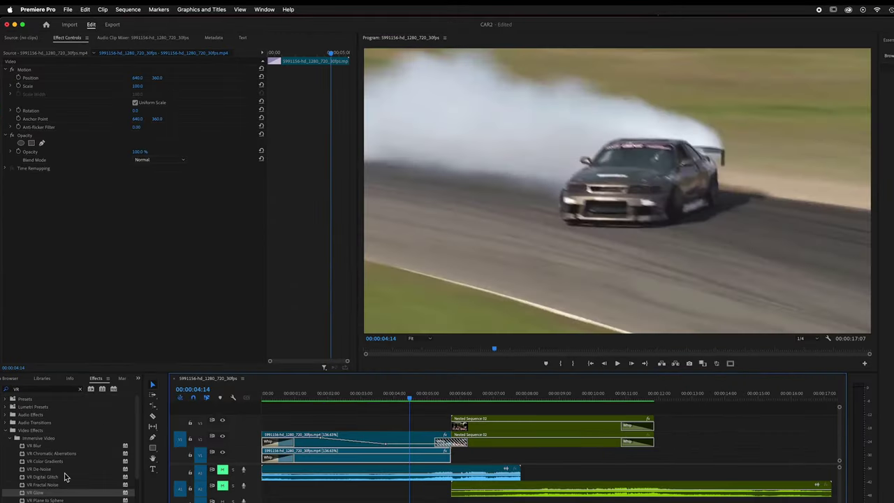
{"action": "left_click", "coordinate": [46, 389]}
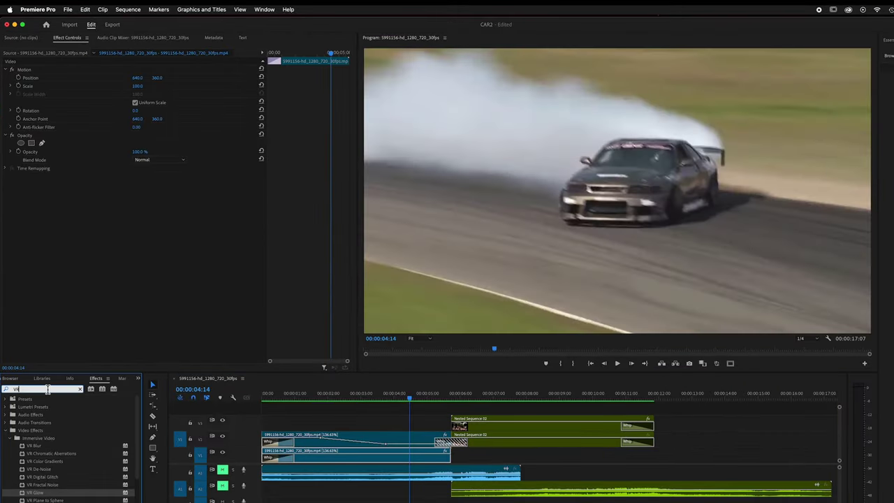
{"action": "type", "text": "whi"}
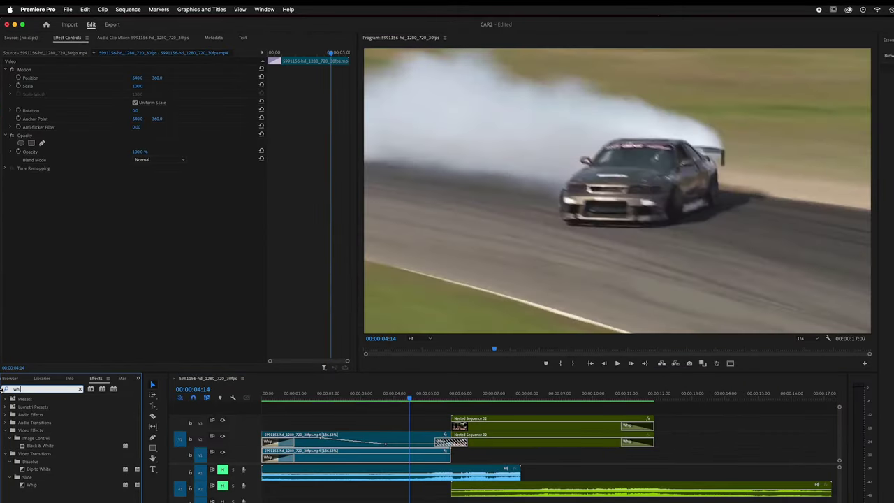
{"action": "type", "text": "p"}
{"action": "left_click_drag", "start_coordinate": [31, 453], "coordinate": [454, 424]}
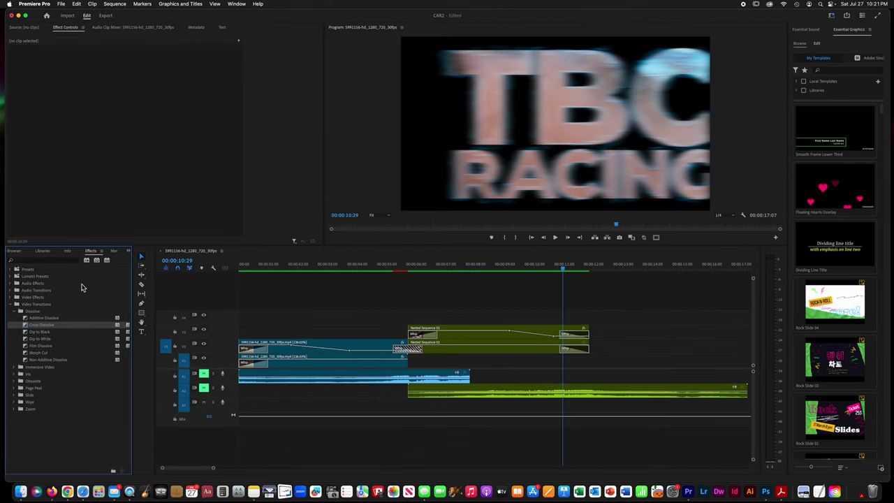
{"action": "left_click", "coordinate": [128, 250]}
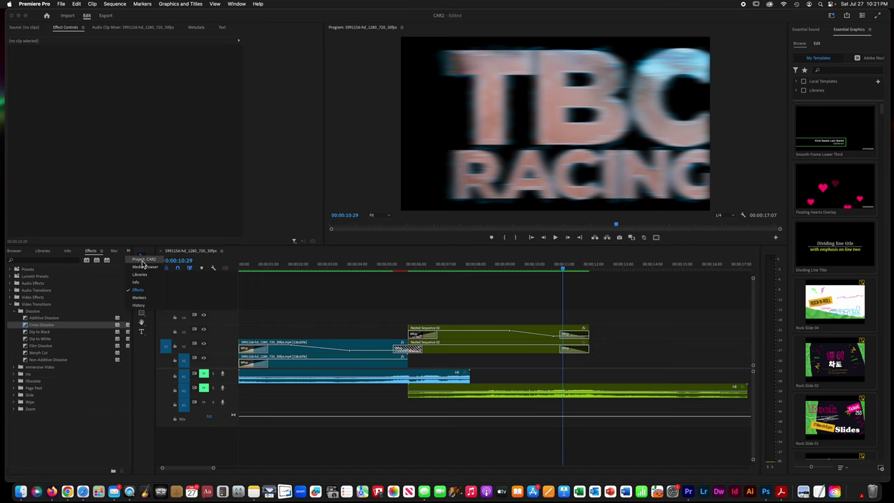
{"action": "left_click", "coordinate": [142, 260]}
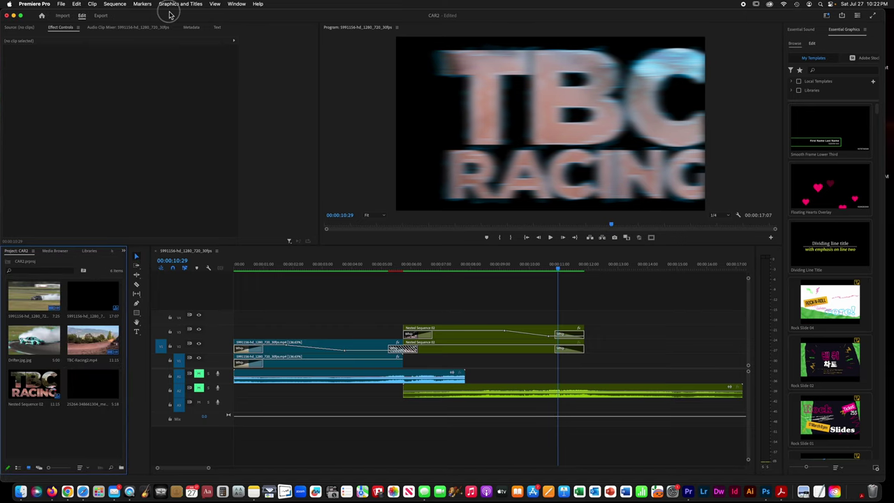
Import the blue smoke clip and place it on V4 above the title.
{"action": "double_click", "coordinate": [49, 435]}
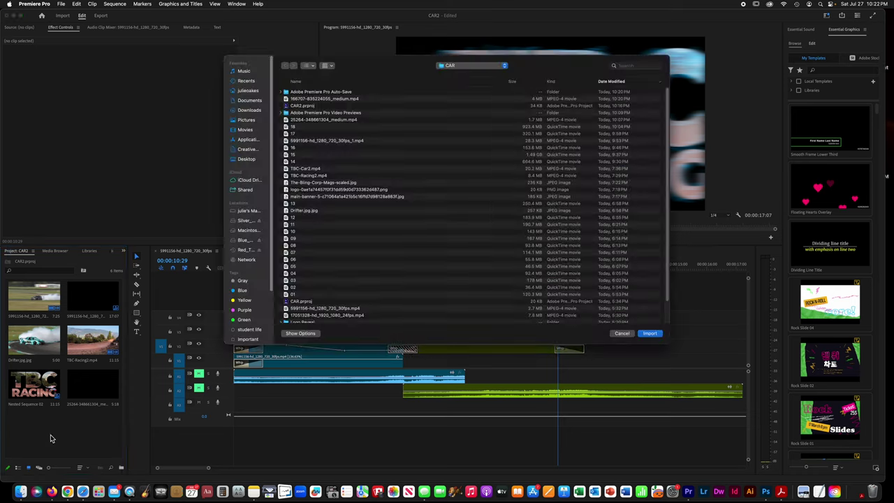
{"action": "double_click", "coordinate": [311, 99]}
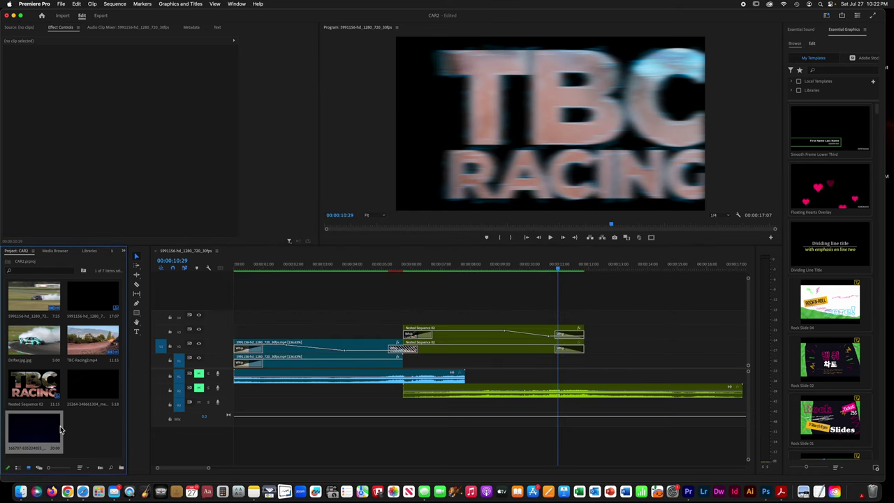
{"action": "left_click_drag", "start_coordinate": [60, 427], "coordinate": [514, 318]}
Trim the smoke clip's end back to just before 15 seconds and preview it.
{"action": "scroll", "coordinate": [410, 314], "scroll_direction": "right", "scroll_amount": 10}
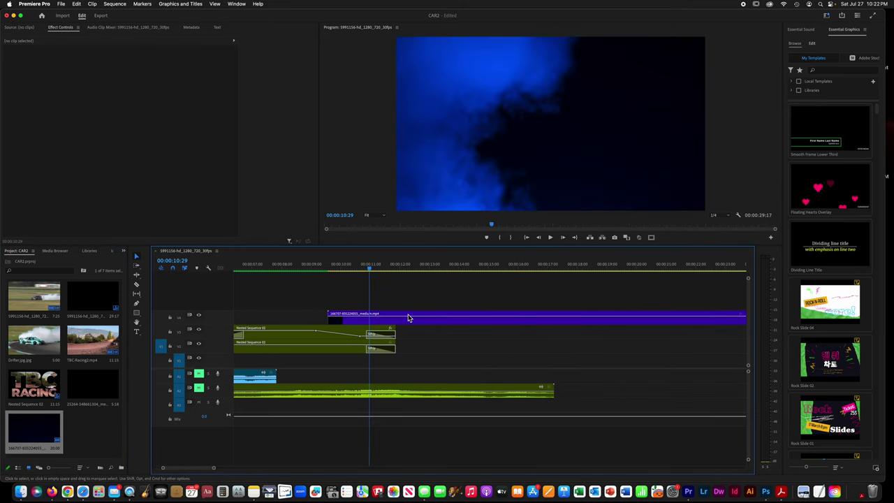
{"action": "scroll", "coordinate": [415, 315], "scroll_direction": "right", "scroll_amount": 5}
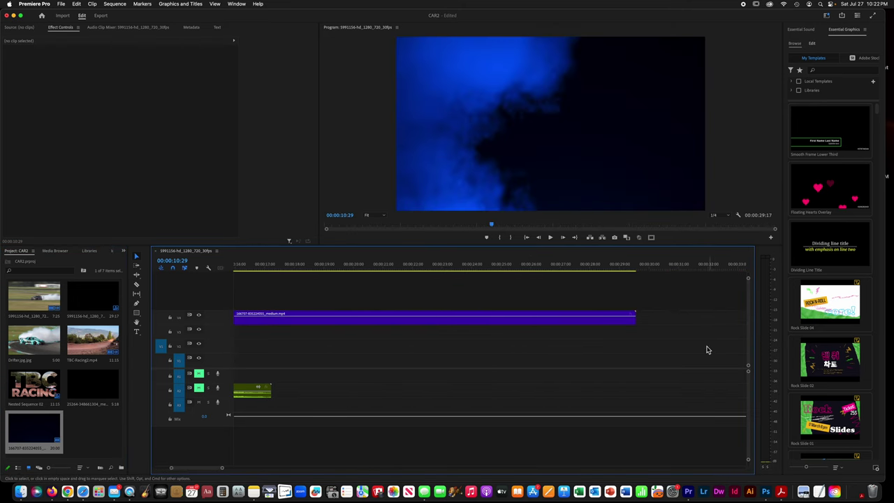
{"action": "left_click_drag", "start_coordinate": [633, 320], "coordinate": [282, 318]}
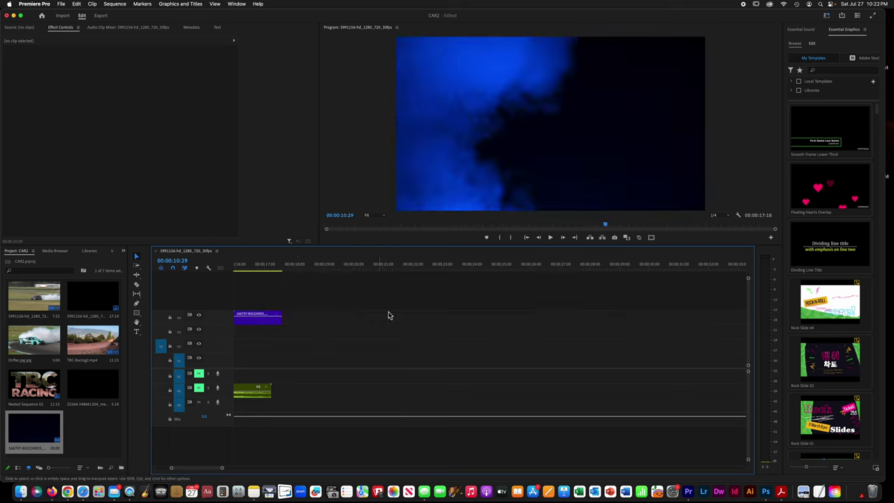
{"action": "scroll", "coordinate": [389, 315], "scroll_direction": "left", "scroll_amount": 11}
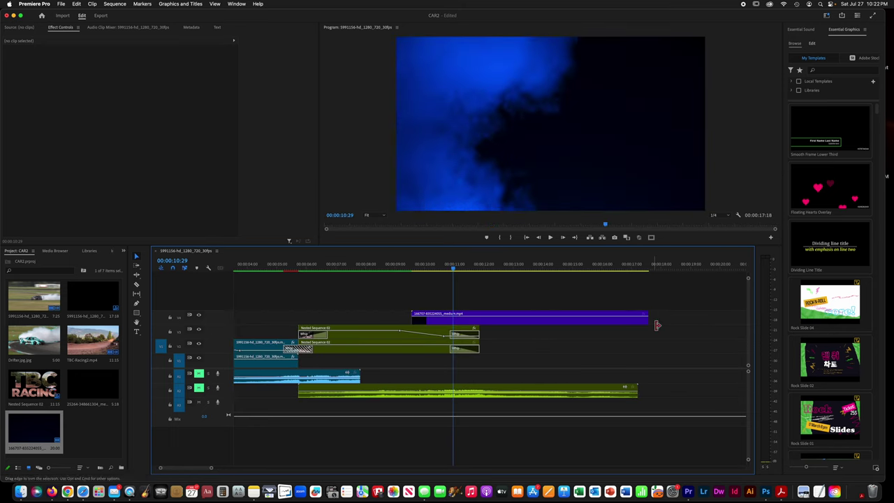
{"action": "left_click_drag", "start_coordinate": [649, 321], "coordinate": [560, 319]}
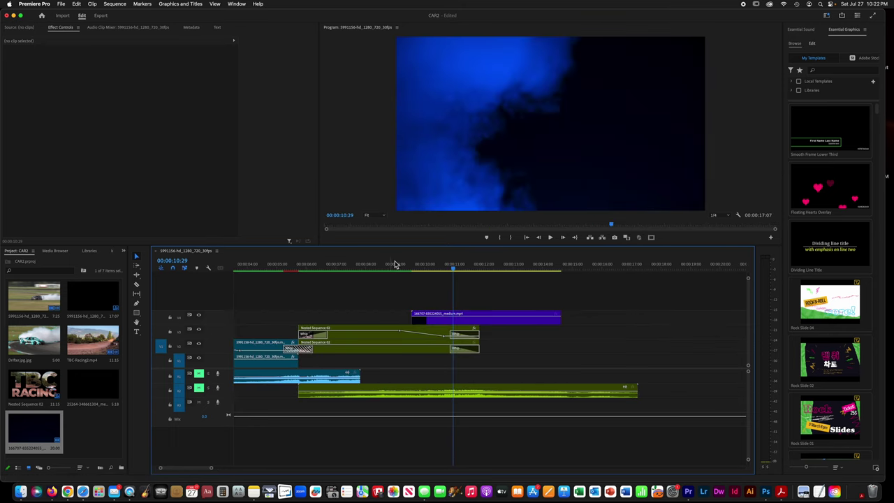
{"action": "mouse_move", "coordinate": [447, 265]}
{"action": "left_mouse_down"}
{"action": "mouse_move", "coordinate": [398, 268]}
{"action": "mouse_move", "coordinate": [552, 269]}
{"action": "mouse_move", "coordinate": [397, 277]}
{"action": "mouse_move", "coordinate": [443, 279]}
{"action": "left_mouse_up"}
Try the Multiply blend mode on the smoke clip and scrub to preview it.
{"action": "left_click", "coordinate": [480, 324]}
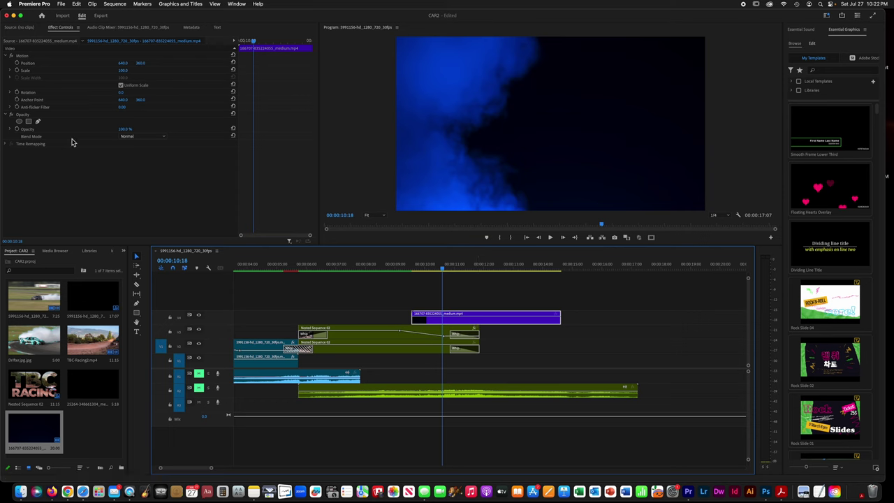
{"action": "left_click", "coordinate": [140, 137]}
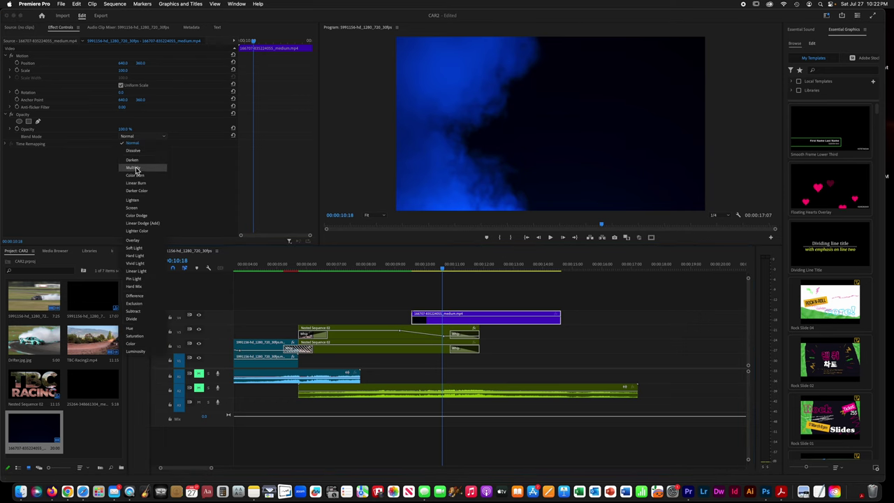
{"action": "left_click", "coordinate": [134, 167]}
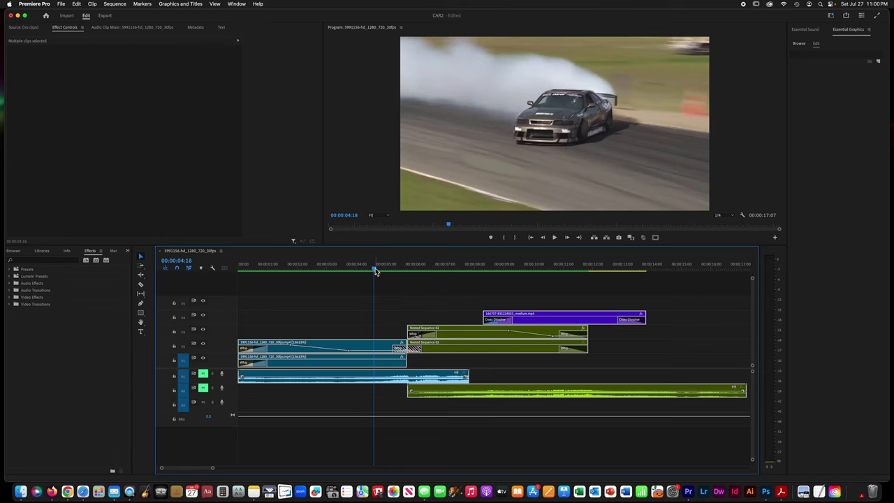
{"action": "left_click_drag", "start_coordinate": [376, 271], "coordinate": [497, 269]}
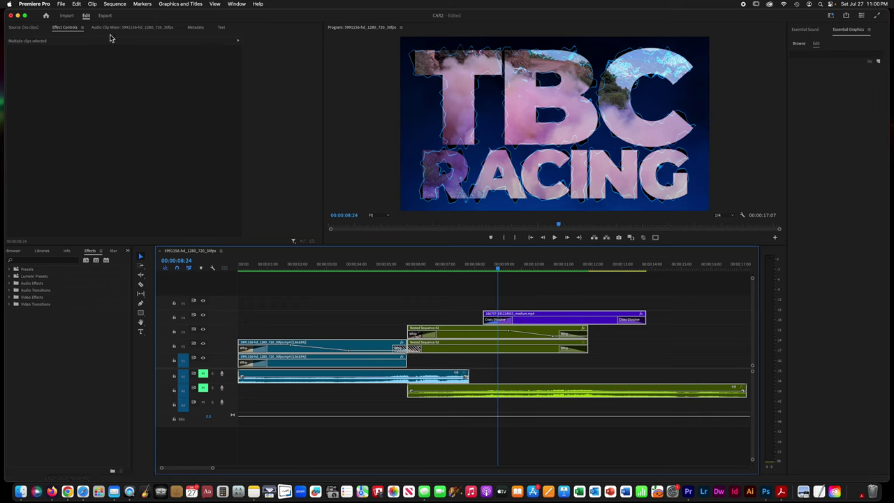
Set the smoke clip's blend mode to Color Dodge and play back from about 8 seconds.
{"action": "left_click", "coordinate": [65, 31]}
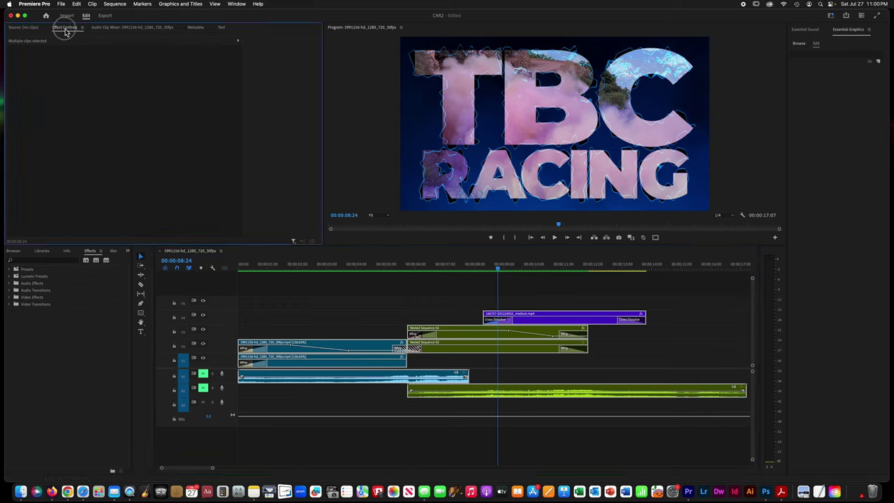
{"action": "left_click", "coordinate": [457, 296]}
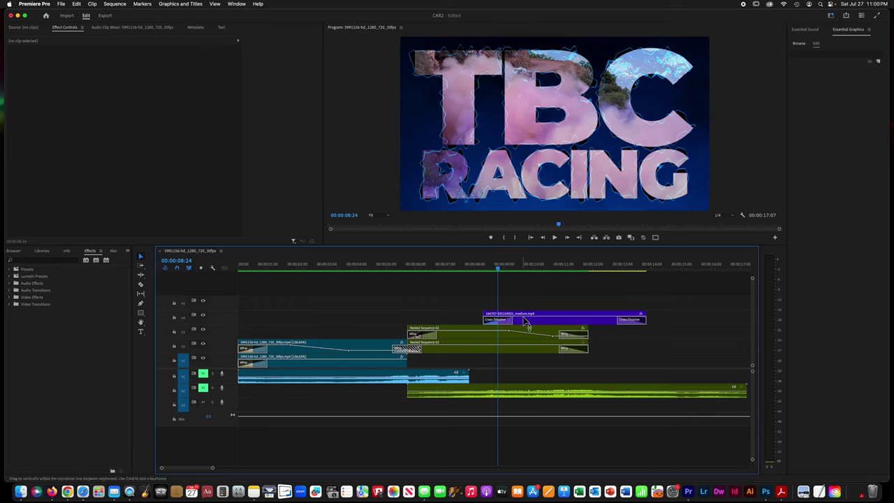
{"action": "left_click", "coordinate": [528, 323]}
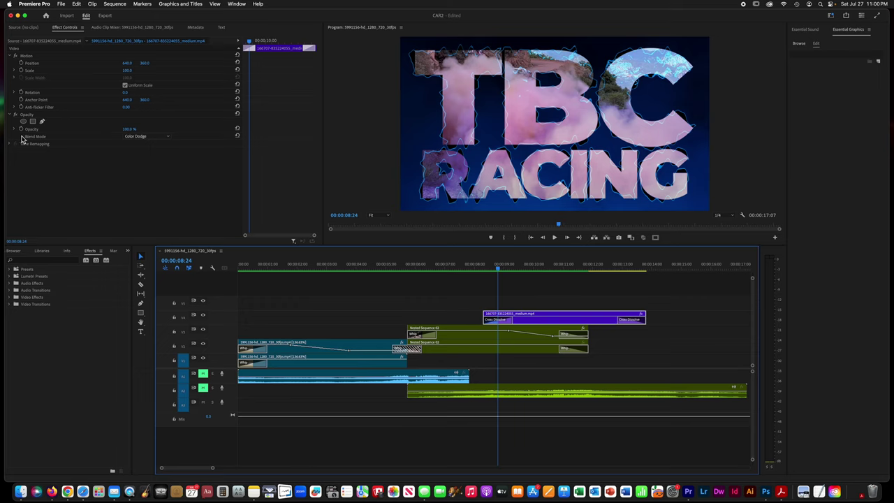
{"action": "left_click", "coordinate": [140, 137]}
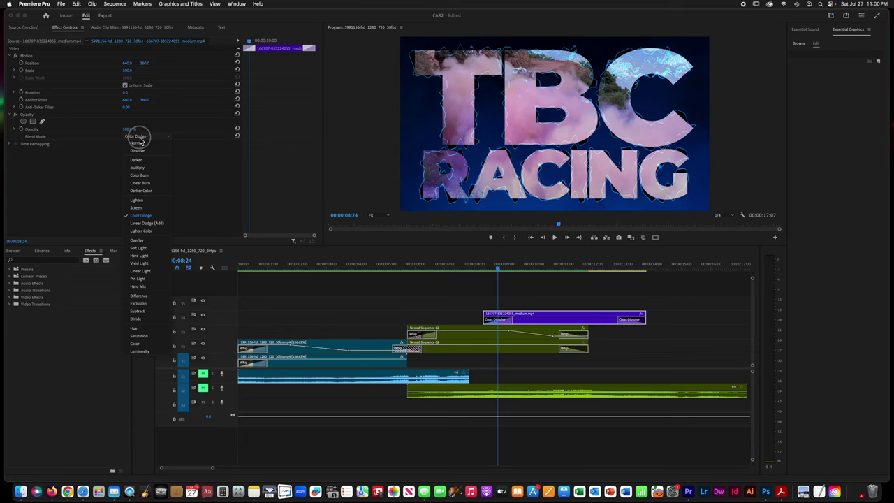
{"action": "left_click", "coordinate": [140, 137]}
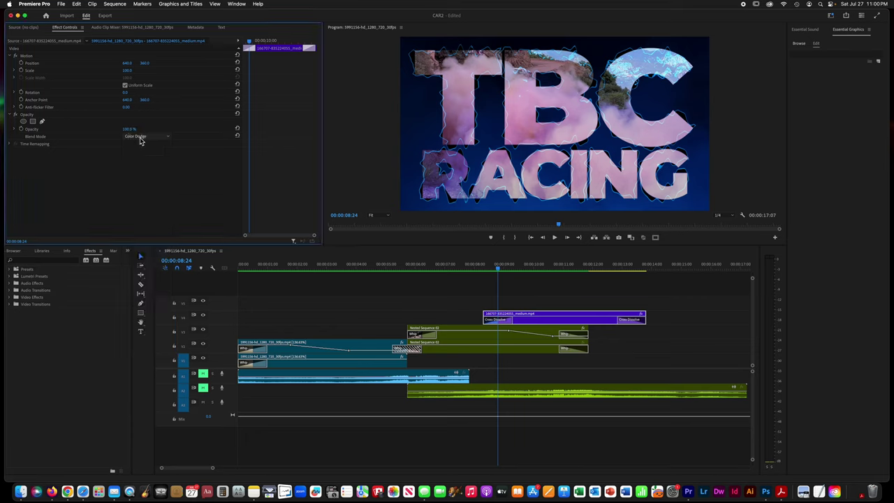
{"action": "left_click", "coordinate": [353, 292]}
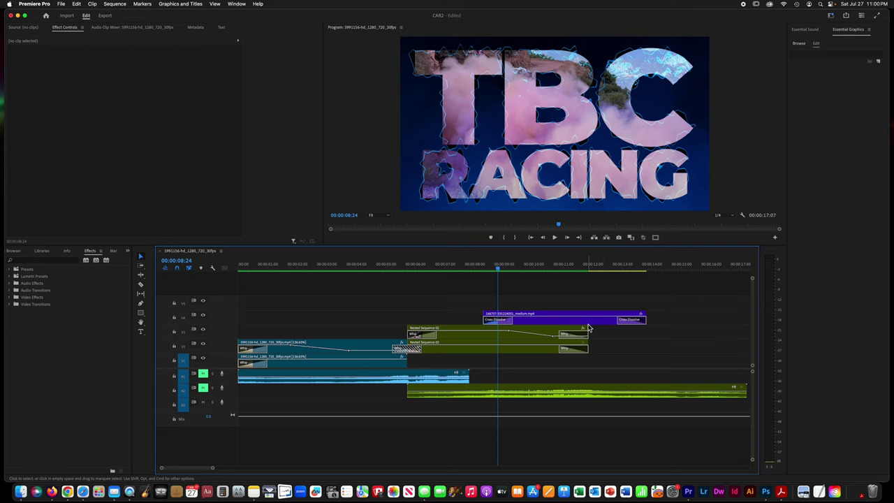
{"action": "left_click", "coordinate": [484, 268]}
{"action": "mouse_move", "coordinate": [489, 270]}
{"action": "left_mouse_down"}
{"action": "mouse_move", "coordinate": [570, 268]}
{"action": "mouse_move", "coordinate": [476, 268]}
{"action": "left_mouse_up"}
{"action": "left_click", "coordinate": [554, 238]}
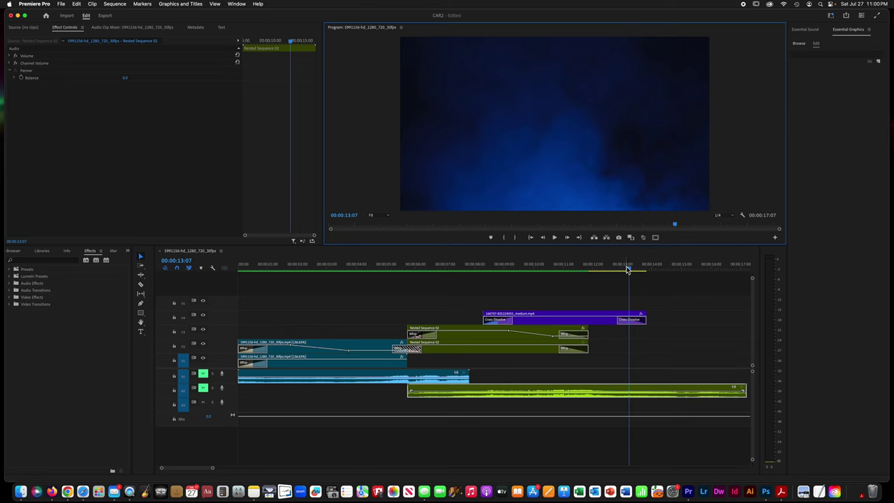
Import TBC-logo.png and place it on the top track at about 11 seconds.
{"action": "left_click_drag", "start_coordinate": [627, 269], "coordinate": [587, 270]}
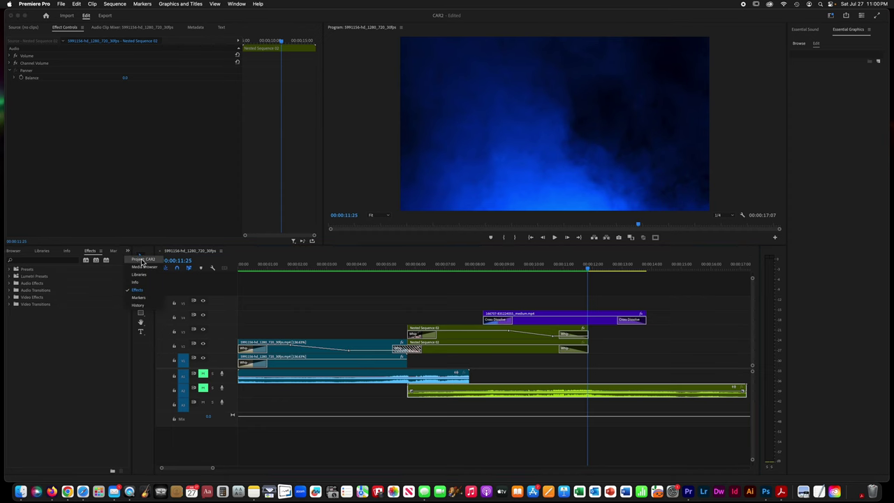
{"action": "key", "text": "shift+1"}
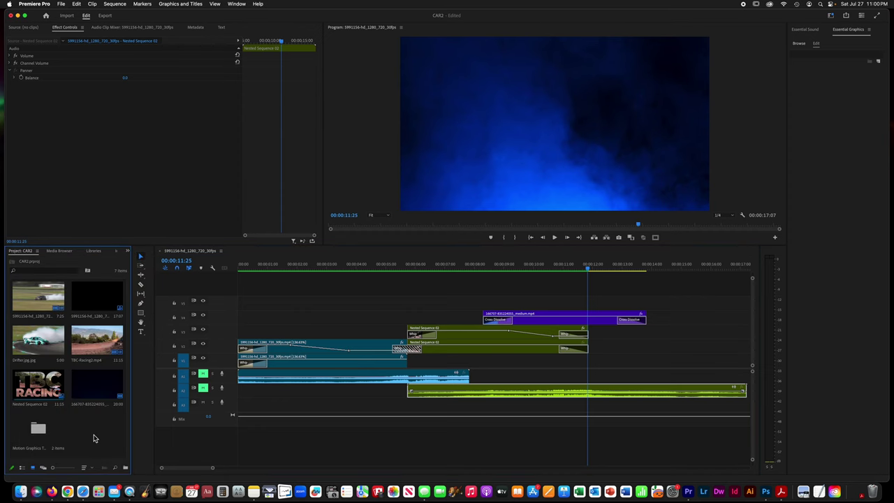
{"action": "double_click", "coordinate": [95, 438]}
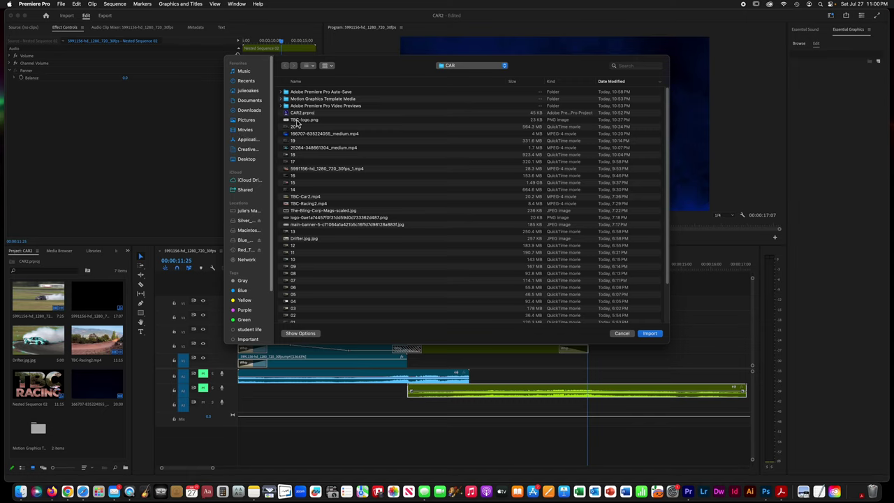
{"action": "double_click", "coordinate": [295, 120]}
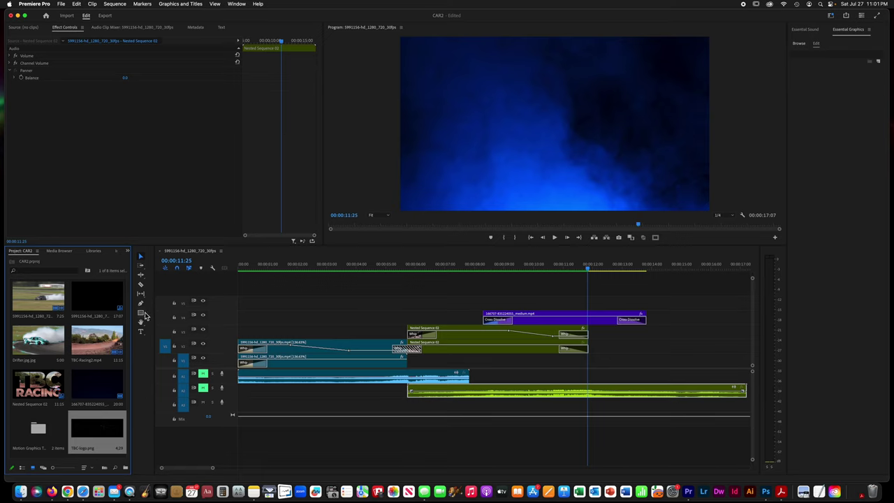
{"action": "left_click_drag", "start_coordinate": [85, 434], "coordinate": [593, 303]}
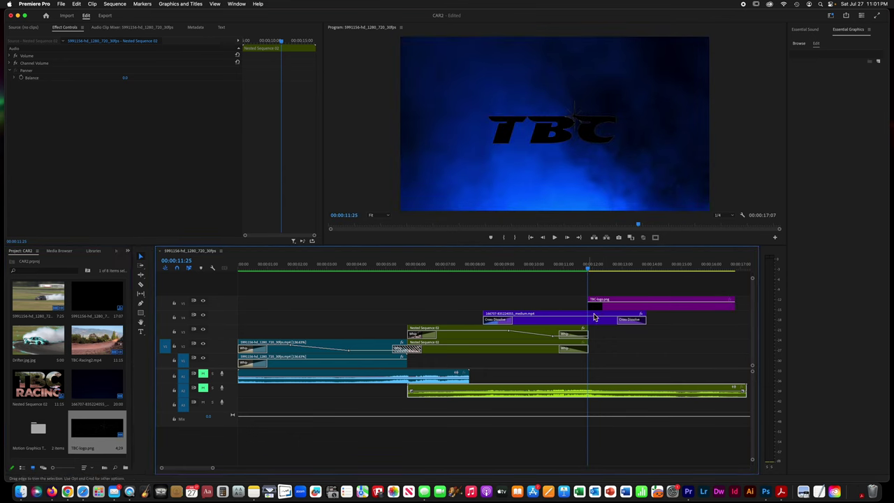
{"action": "scroll", "coordinate": [513, 326], "scroll_direction": "right", "scroll_amount": 5}
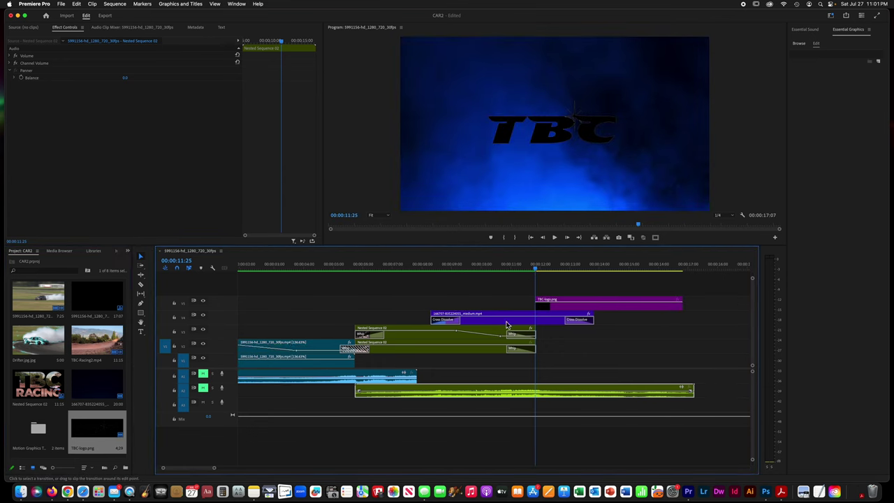
{"action": "left_click", "coordinate": [581, 306]}
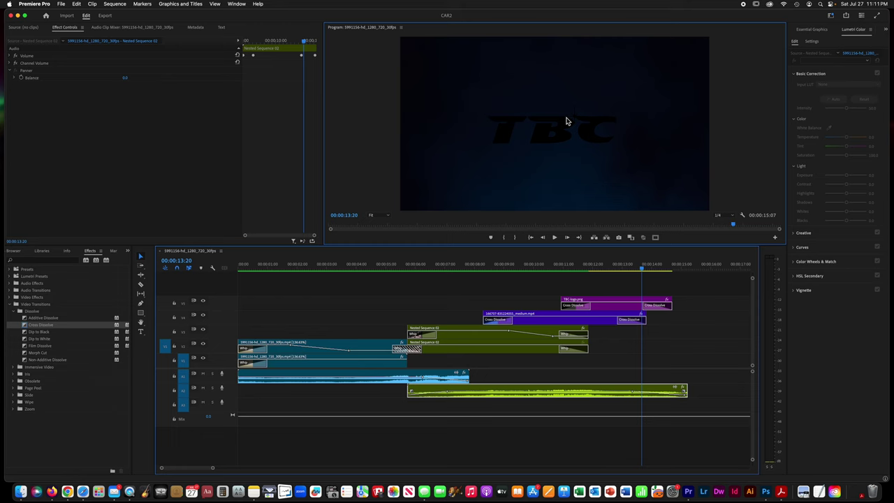
Set the TBC-logo.png clip's Opacity blend mode to Multiply, after trying Darken.
{"action": "left_click", "coordinate": [606, 308]}
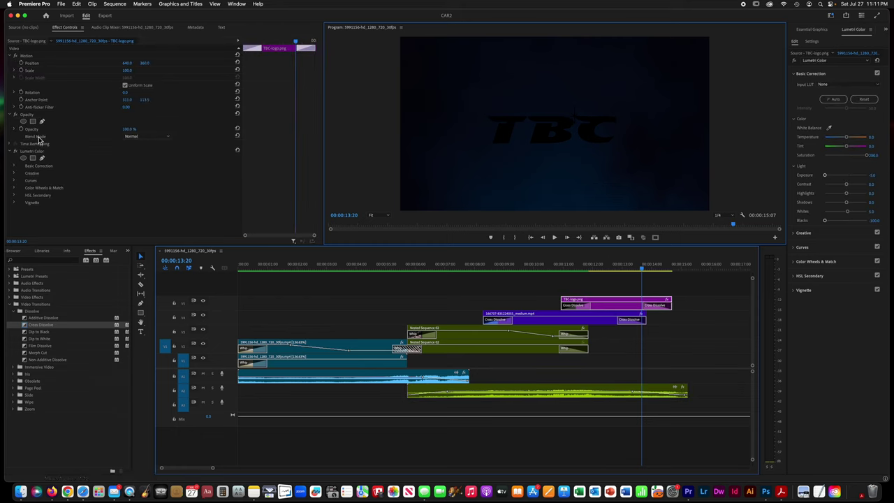
{"action": "left_click", "coordinate": [155, 137]}
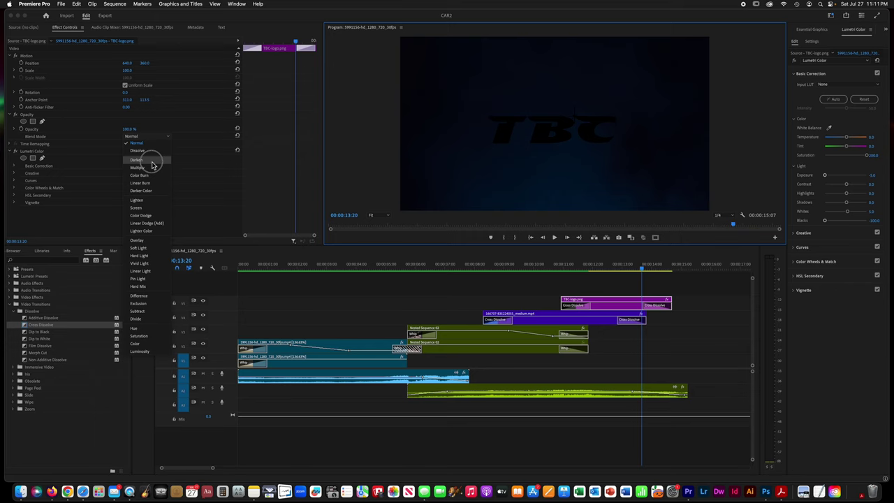
{"action": "left_click", "coordinate": [153, 163]}
{"action": "left_click", "coordinate": [134, 142]}
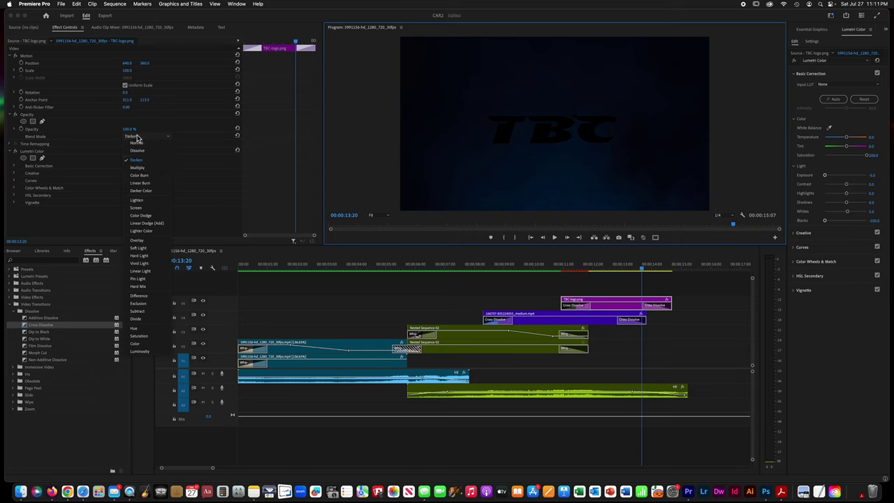
{"action": "left_click", "coordinate": [138, 171]}
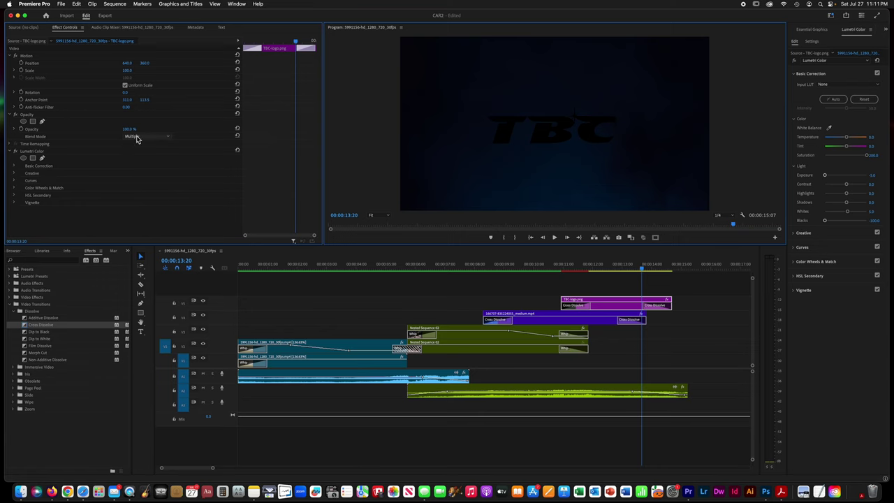
{"action": "left_click", "coordinate": [137, 137]}
{"action": "left_click", "coordinate": [144, 168]}
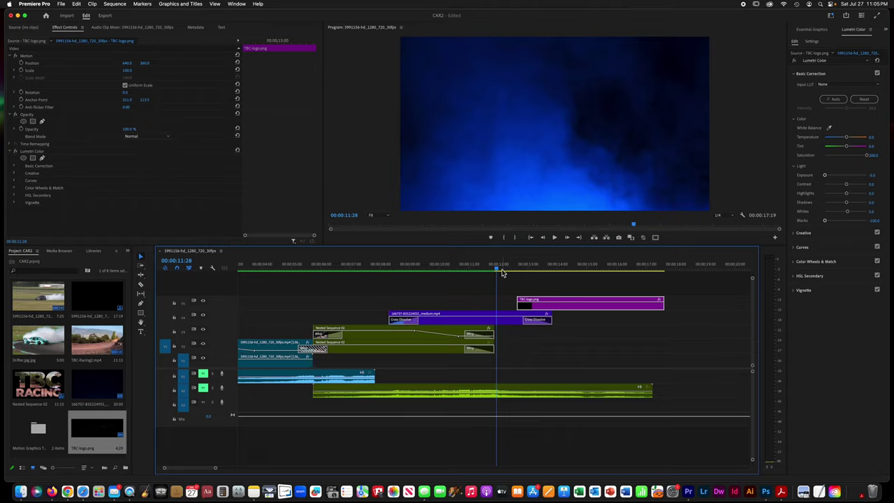
Slide the TBC-logo.png clip so it starts at the playhead, around 00:00:11:02.
{"action": "mouse_move", "coordinate": [498, 270]}
{"action": "left_mouse_down"}
{"action": "mouse_move", "coordinate": [515, 270]}
{"action": "mouse_move", "coordinate": [491, 275]}
{"action": "left_mouse_up"}
{"action": "left_click_drag", "start_coordinate": [558, 310], "coordinate": [536, 310]}
{"action": "left_click_drag", "start_coordinate": [491, 270], "coordinate": [472, 272]}
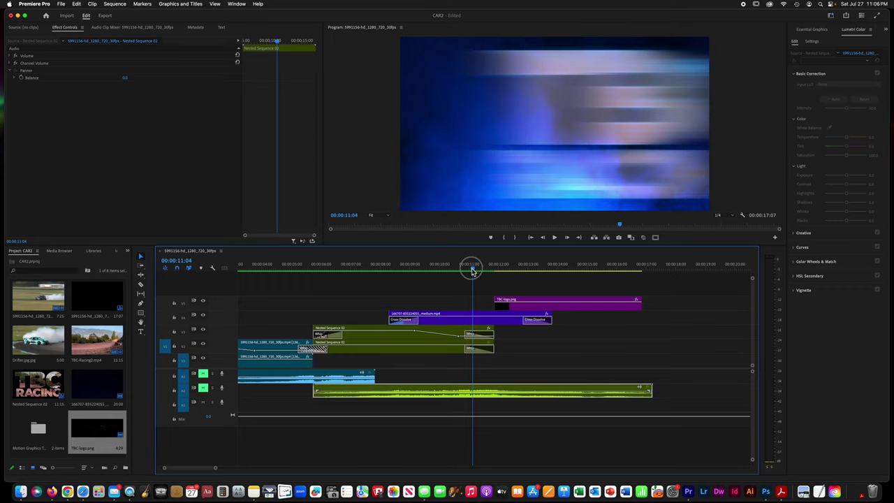
{"action": "left_click_drag", "start_coordinate": [471, 272], "coordinate": [470, 270]}
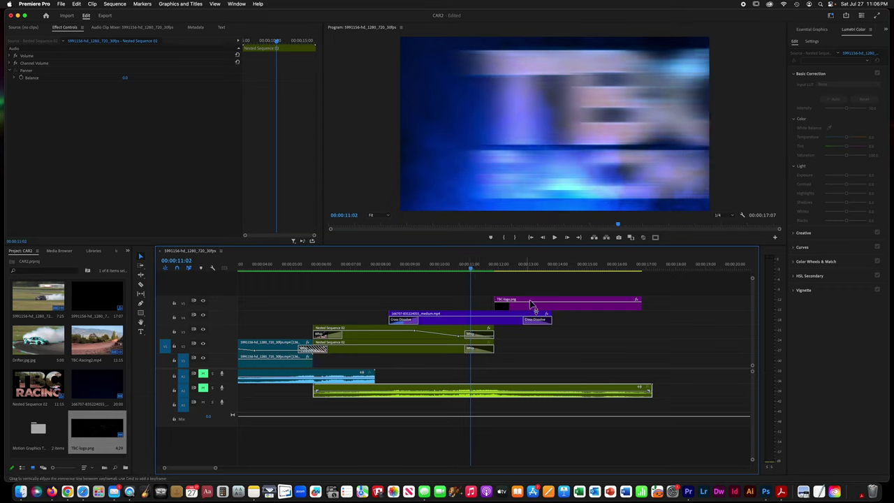
{"action": "left_click", "coordinate": [558, 307]}
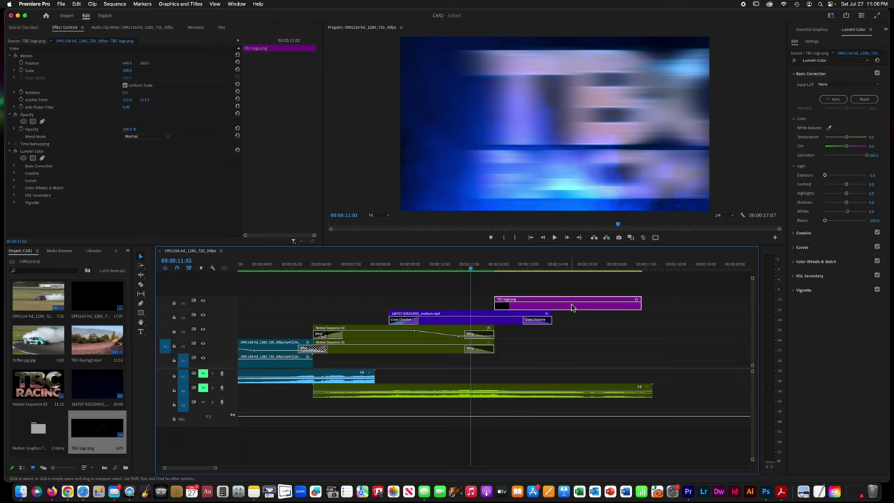
{"action": "left_click_drag", "start_coordinate": [571, 307], "coordinate": [544, 307]}
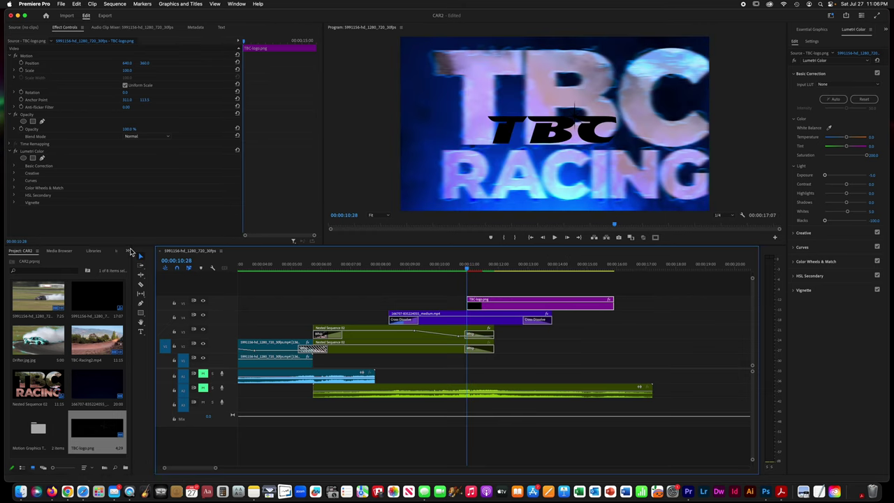
Add Cross Dissolve to both ends of the logo clip and trim its end shorter.
{"action": "left_click", "coordinate": [128, 251]}
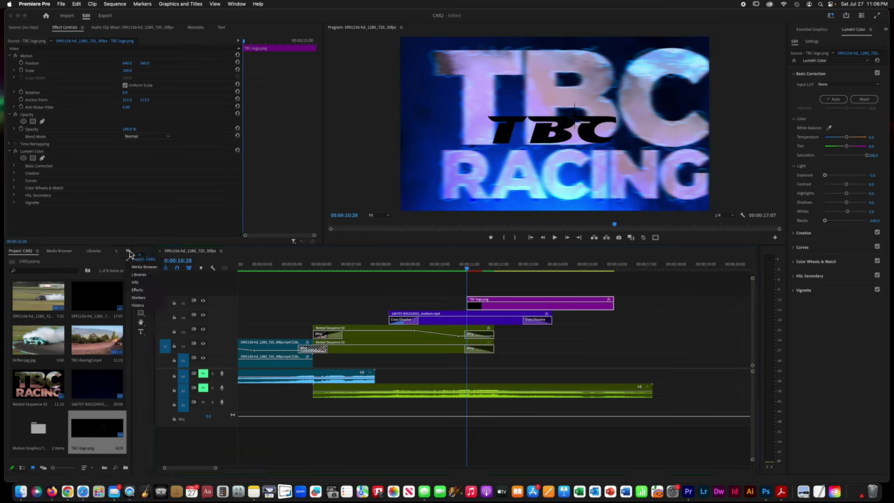
{"action": "left_click", "coordinate": [137, 290]}
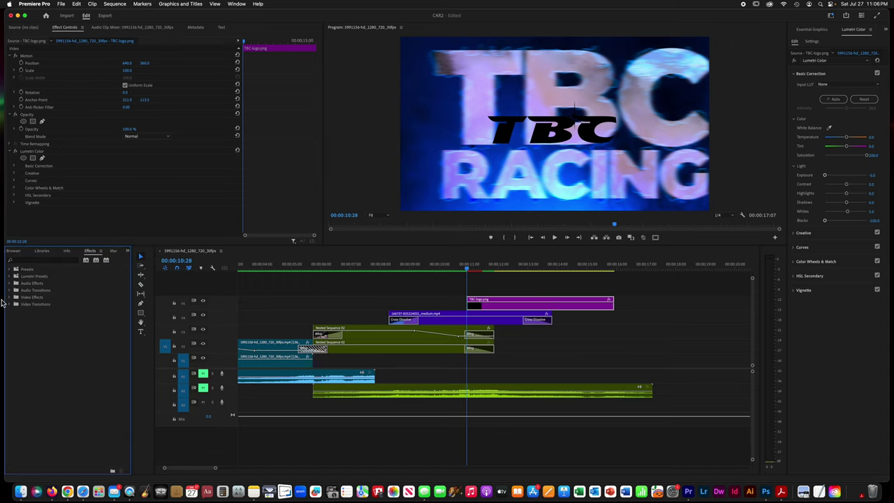
{"action": "left_click", "coordinate": [11, 304]}
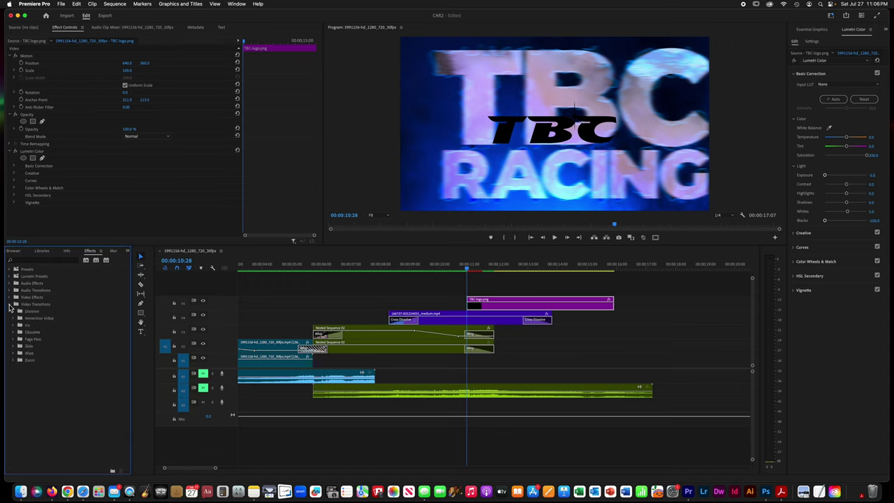
{"action": "left_click", "coordinate": [12, 311]}
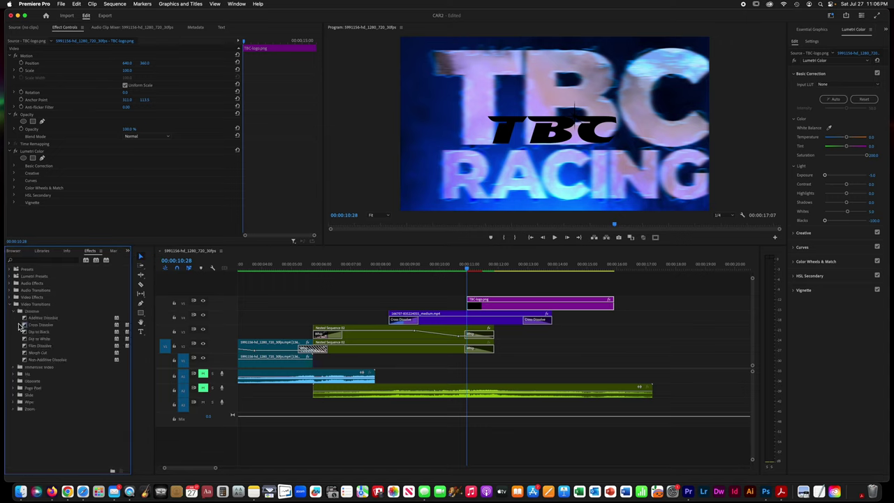
{"action": "left_click_drag", "start_coordinate": [21, 326], "coordinate": [472, 307]}
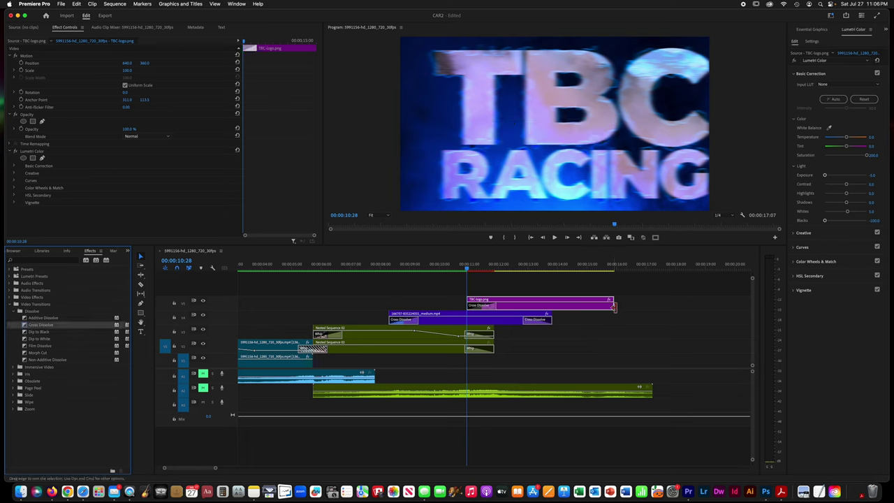
{"action": "left_click_drag", "start_coordinate": [612, 307], "coordinate": [576, 305]}
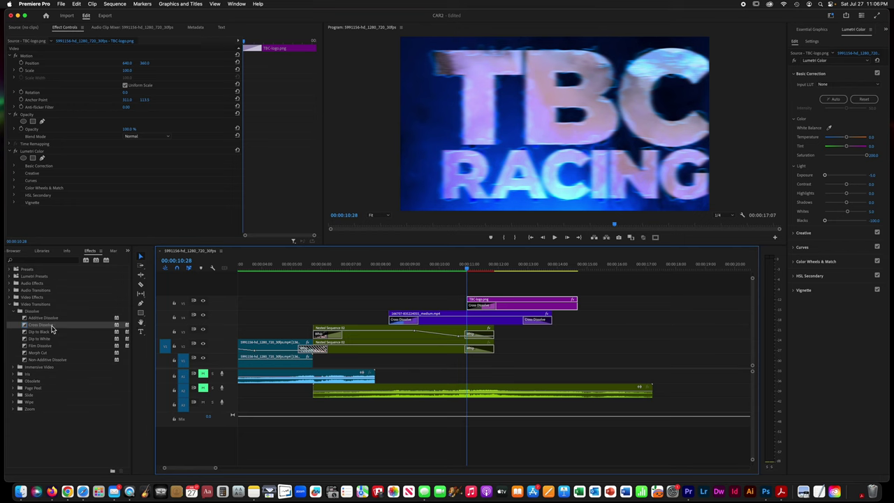
{"action": "left_click_drag", "start_coordinate": [52, 328], "coordinate": [577, 311]}
{"action": "left_click", "coordinate": [548, 266]}
Return the playhead to the start and unmute audio tracks A1 and A2.
{"action": "key", "text": "Home"}
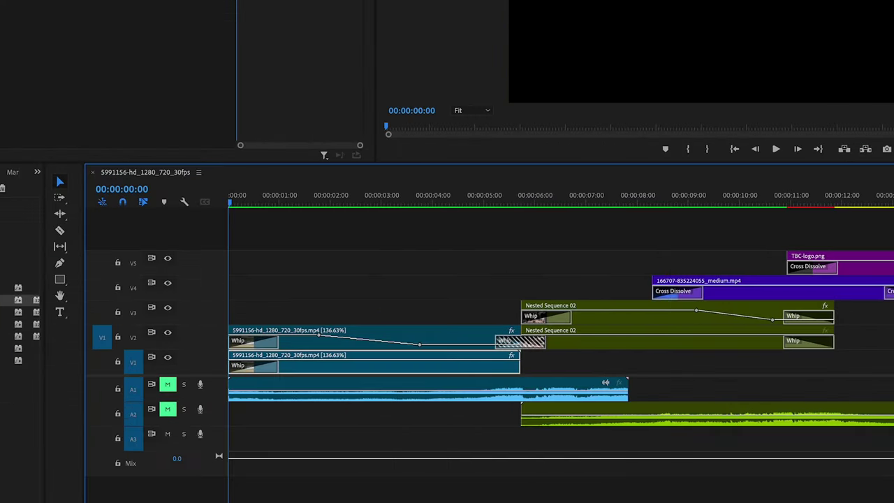
{"action": "left_click", "coordinate": [168, 386]}
{"action": "left_click", "coordinate": [167, 411]}
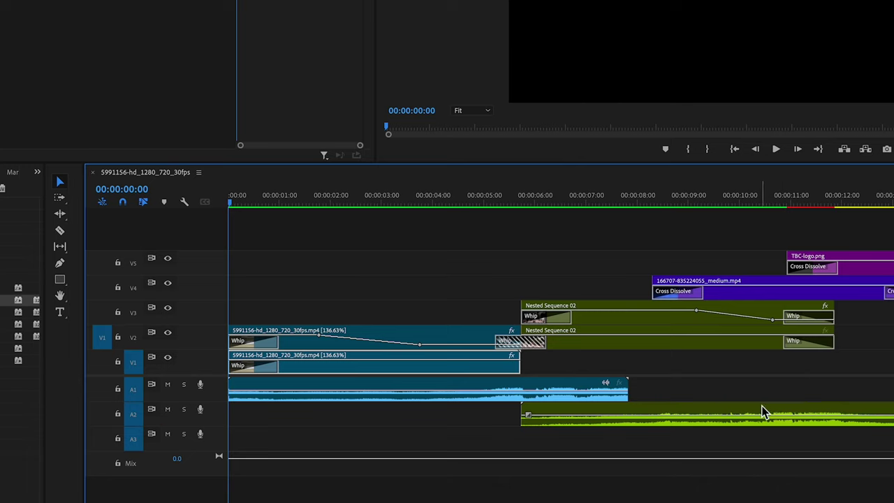
Trim the A2 music clip two seconds shorter, ending around 00:00:15.
{"action": "scroll", "coordinate": [760, 412], "scroll_direction": "down", "scroll_amount": 5}
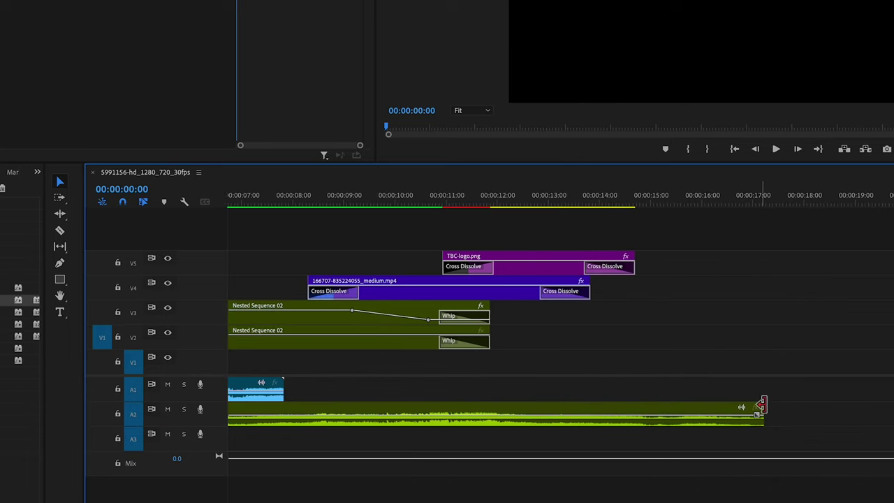
{"action": "left_click_drag", "start_coordinate": [762, 414], "coordinate": [660, 412]}
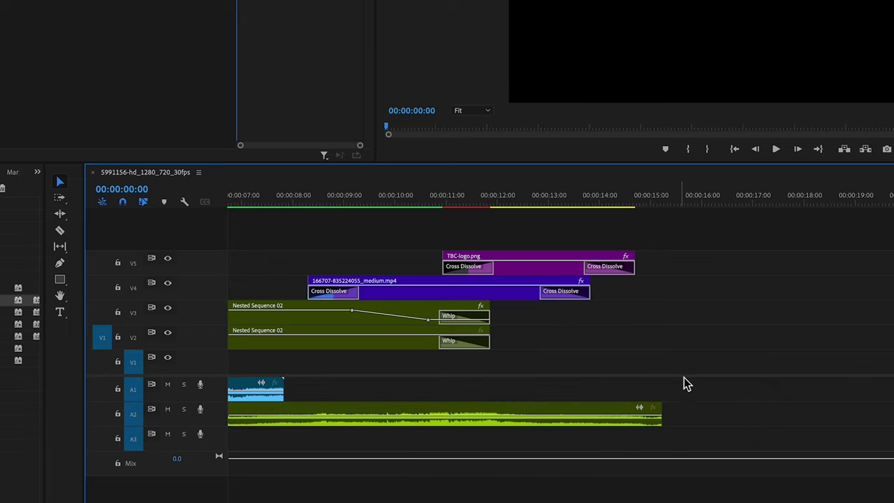
{"action": "scroll", "coordinate": [687, 381], "scroll_direction": "up", "scroll_amount": 3}
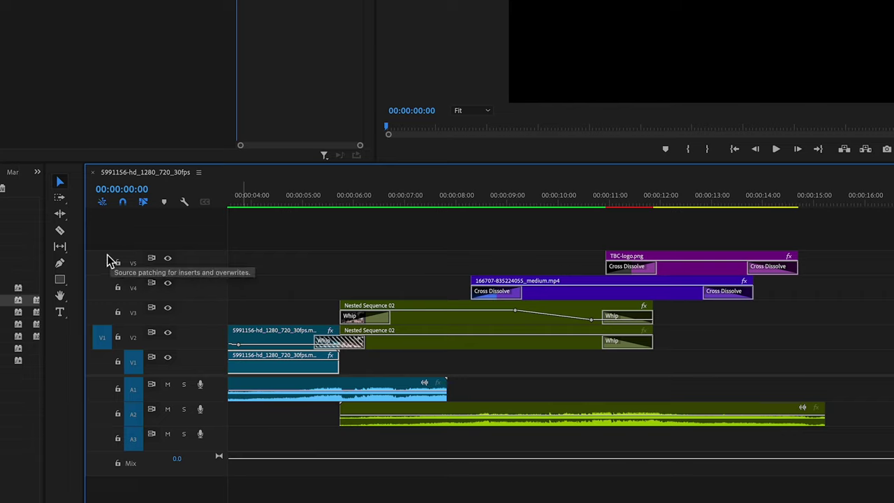
Add volume keyframes on the A2 music clip to fade it in and out to silence.
{"action": "left_click", "coordinate": [60, 264]}
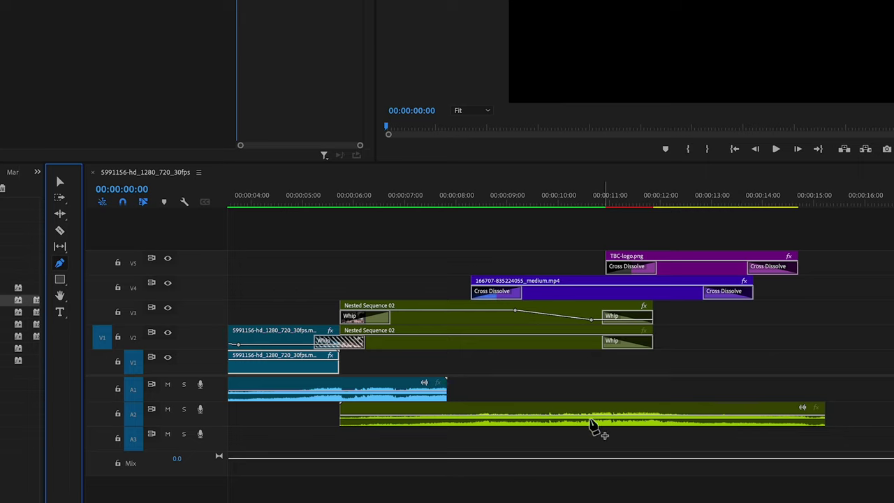
{"action": "left_click", "coordinate": [184, 202]}
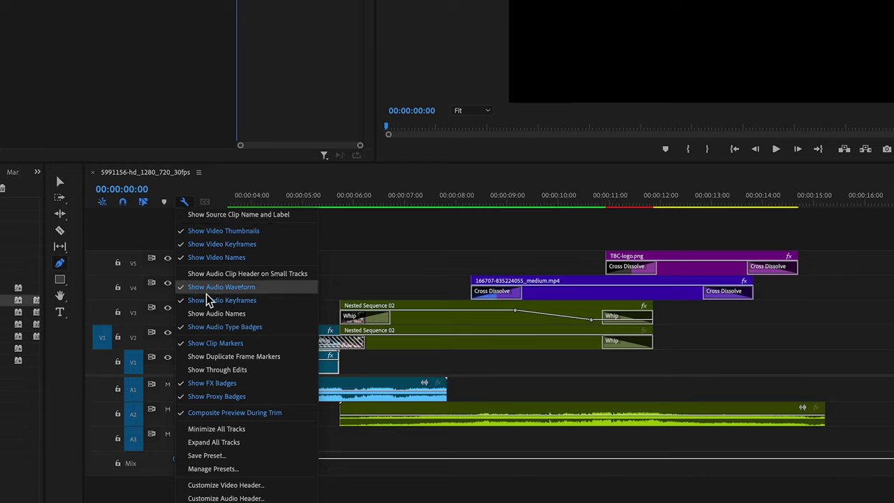
{"action": "left_click", "coordinate": [730, 421]}
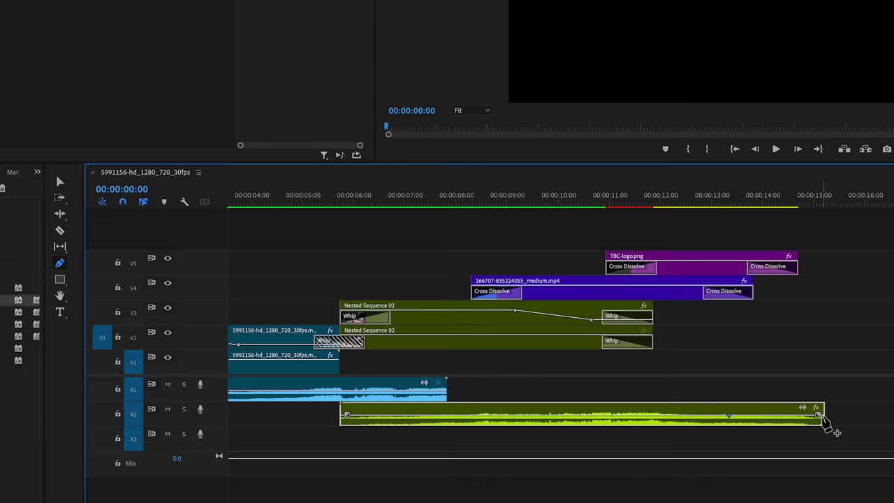
{"action": "left_click_drag", "start_coordinate": [808, 416], "coordinate": [808, 421]}
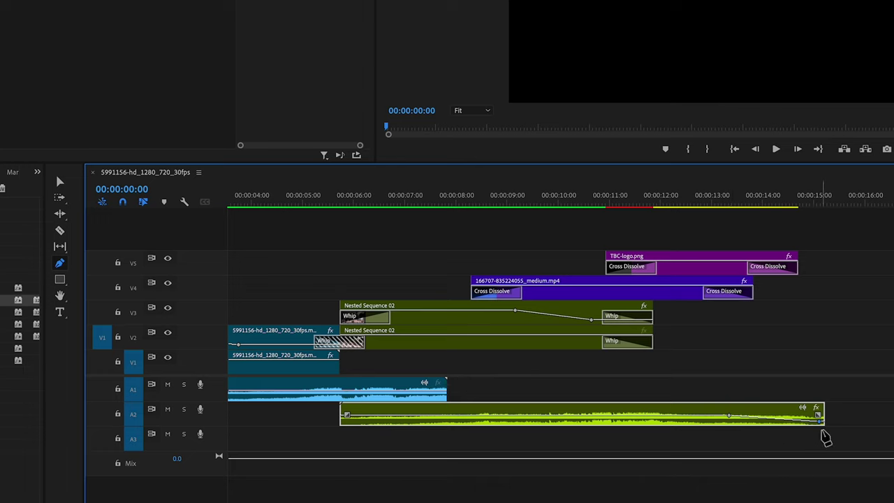
{"action": "scroll", "coordinate": [539, 370], "scroll_direction": "up", "scroll_amount": 4}
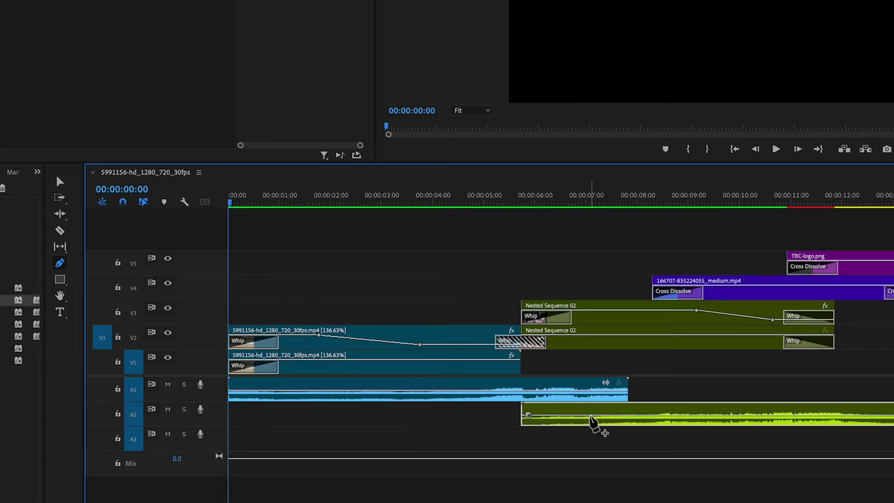
{"action": "left_click", "coordinate": [590, 417]}
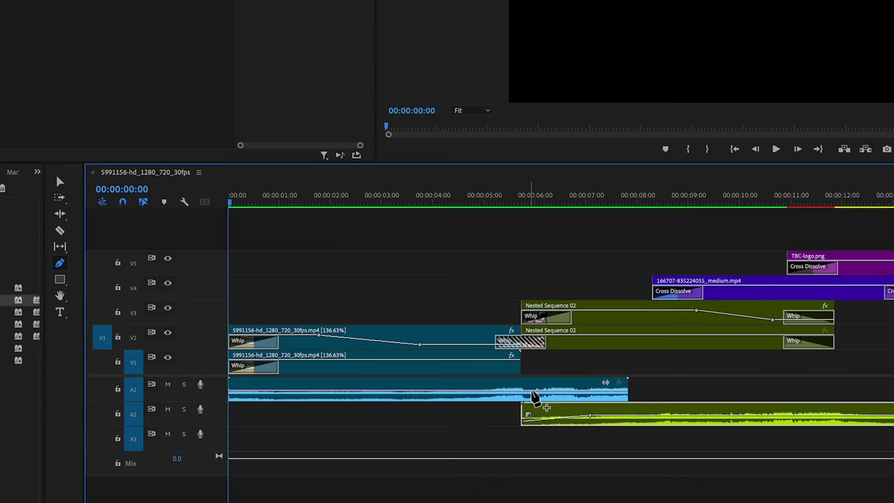
Fade the A1 clip's audio out to -999 dB near 00:00:07:23.
{"action": "left_click", "coordinate": [549, 395]}
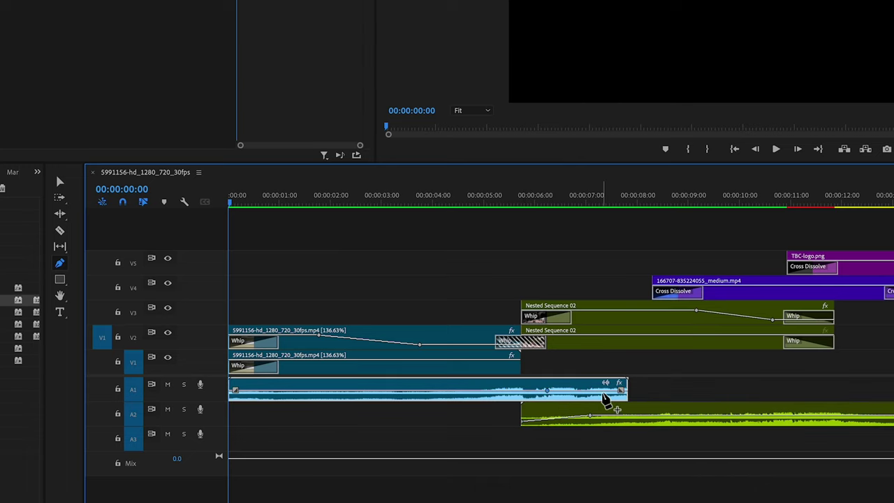
{"action": "left_click_drag", "start_coordinate": [606, 391], "coordinate": [611, 396]}
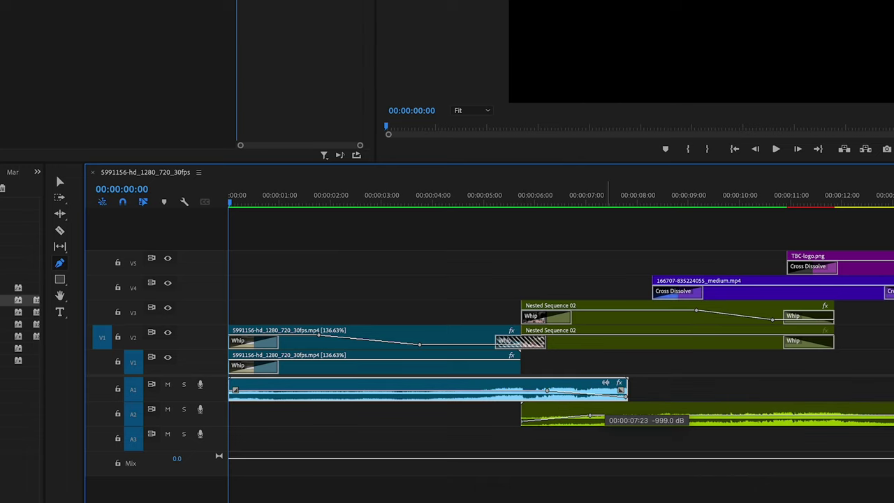
{"action": "key", "text": "v"}
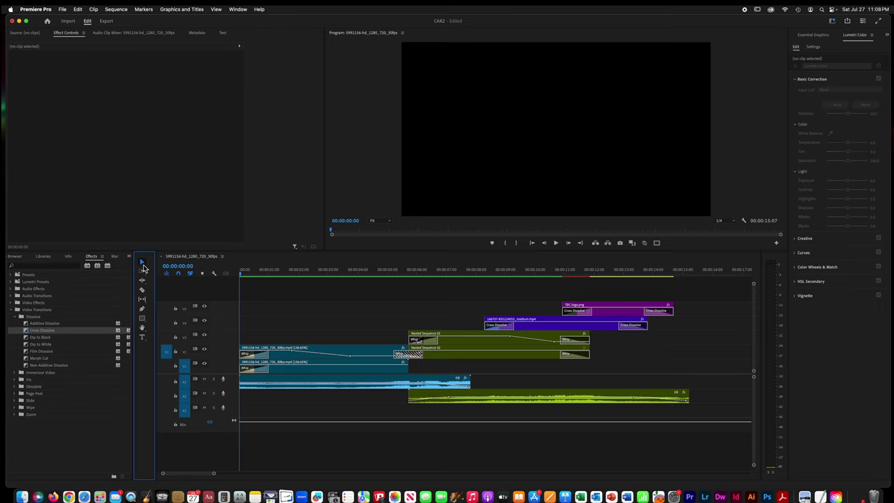
Select all clips, render them with Sequence > Render Selection, and play back the result.
{"action": "left_click_drag", "start_coordinate": [277, 299], "coordinate": [641, 414]}
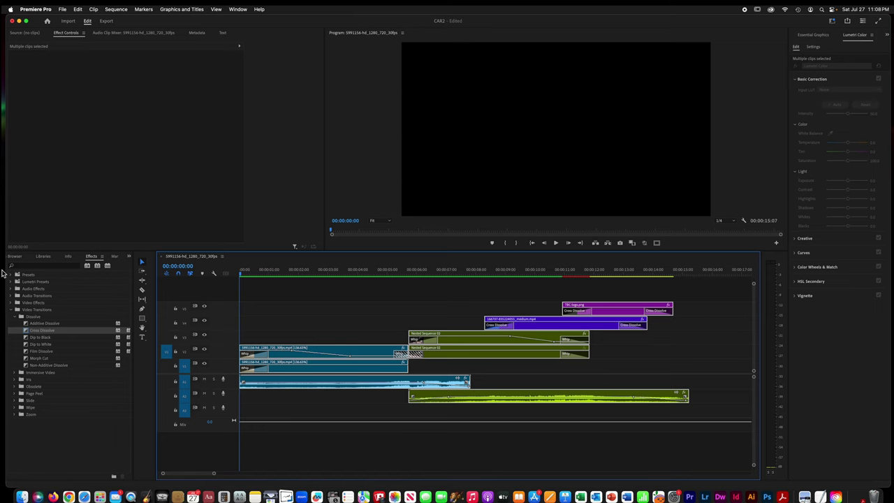
{"action": "left_click", "coordinate": [115, 9]}
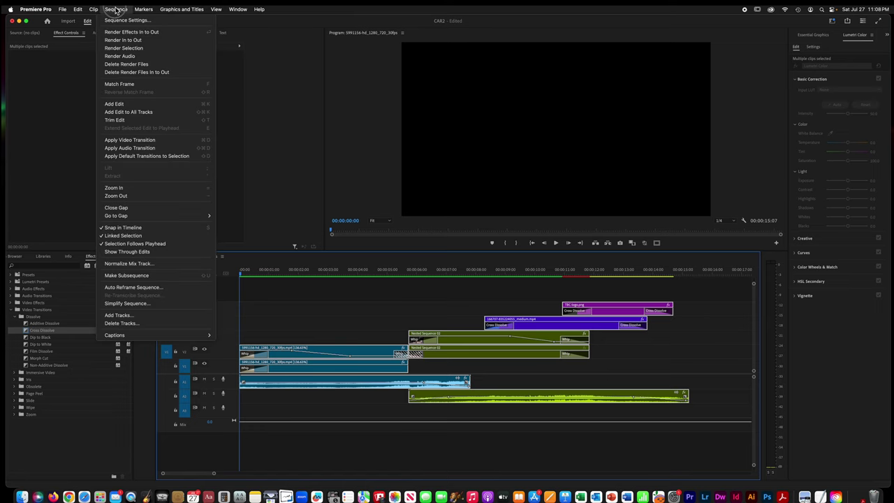
{"action": "left_click", "coordinate": [120, 49]}
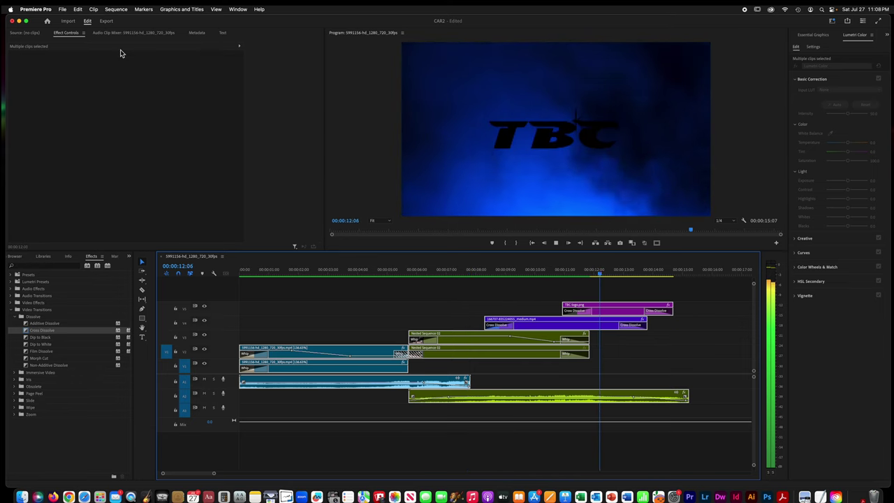
{"action": "left_click", "coordinate": [557, 243]}
Open Export Media settings and choose the High Quality 720p HD preset.
{"action": "left_click", "coordinate": [60, 9]}
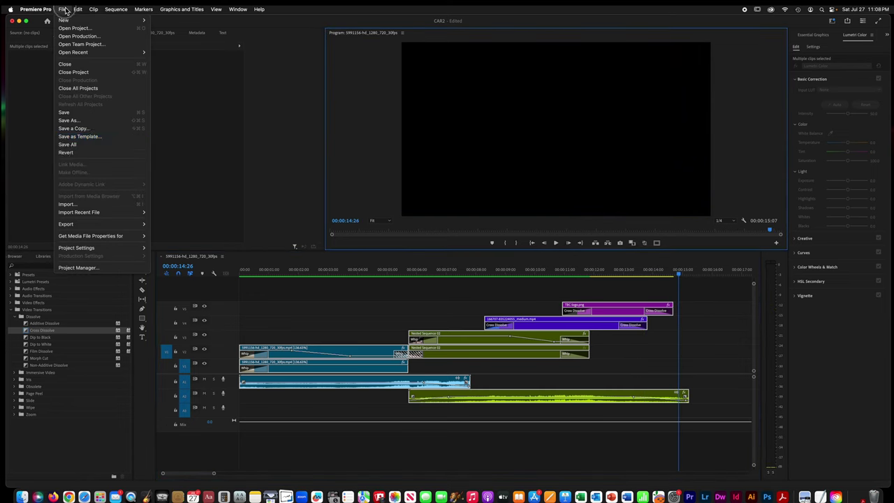
{"action": "mouse_move", "coordinate": [62, 222]}
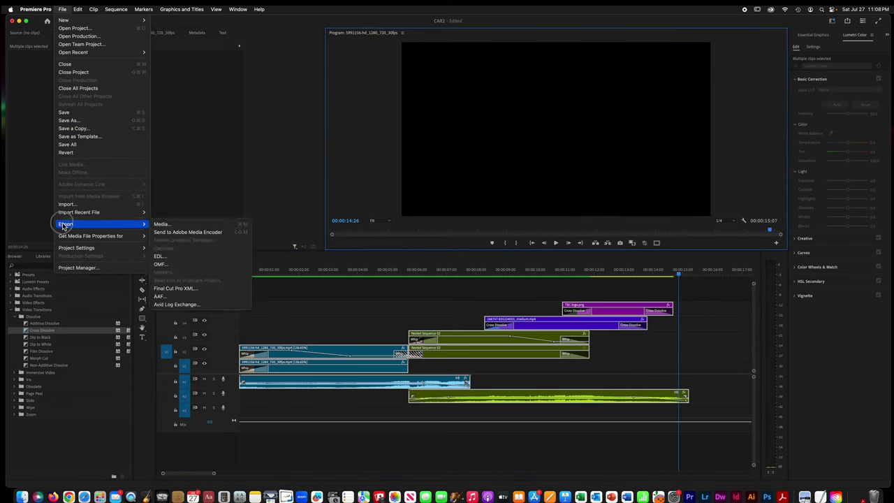
{"action": "left_click", "coordinate": [168, 224]}
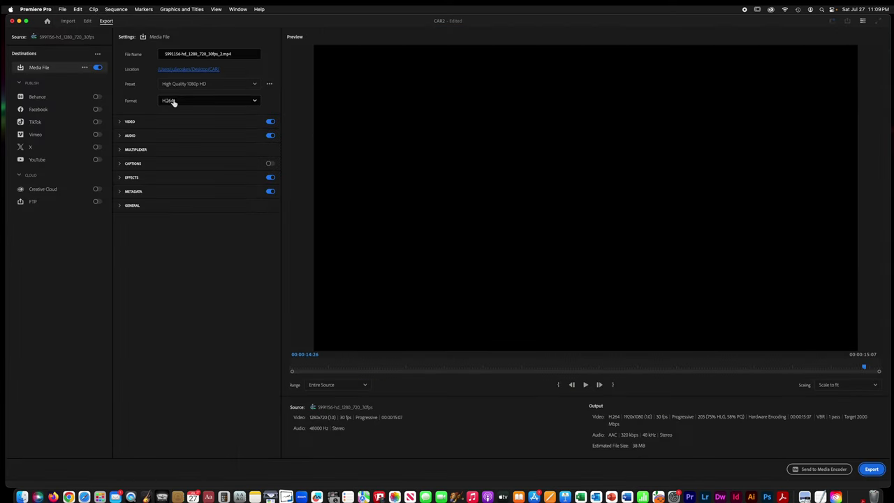
{"action": "left_click", "coordinate": [180, 86]}
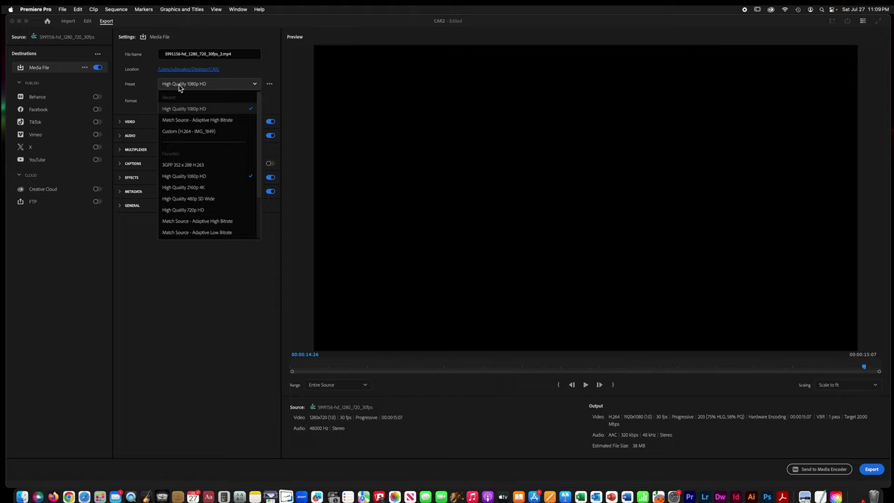
{"action": "left_click", "coordinate": [166, 211]}
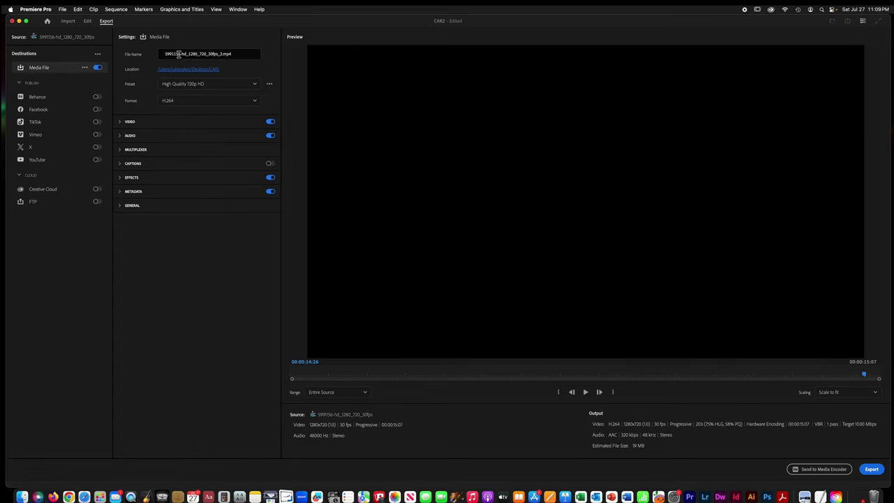
Rename the output file TBC-Racing and start the H.264 export.
{"action": "left_click_drag", "start_coordinate": [222, 55], "coordinate": [145, 58]}
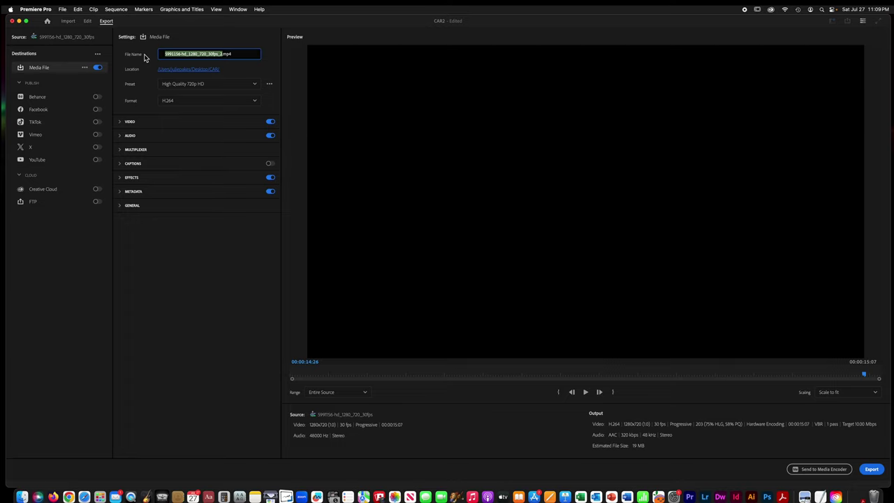
{"action": "key", "text": "BackSpace"}
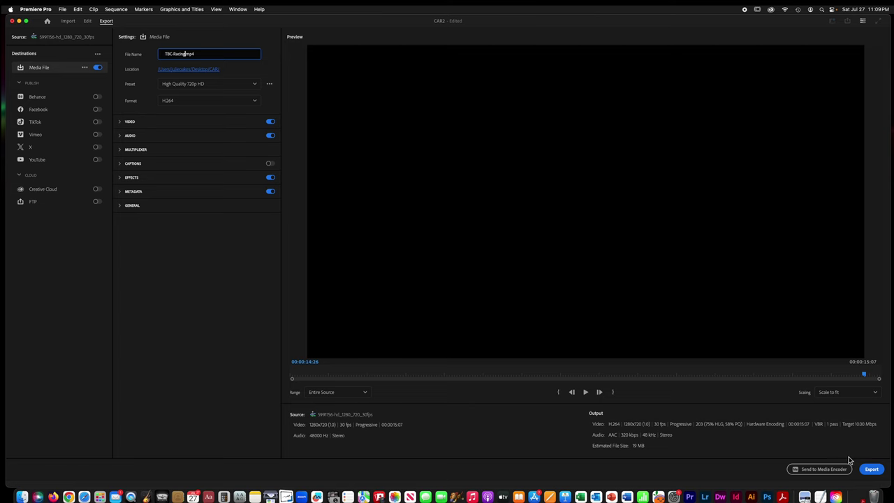
{"action": "left_click", "coordinate": [870, 471]}
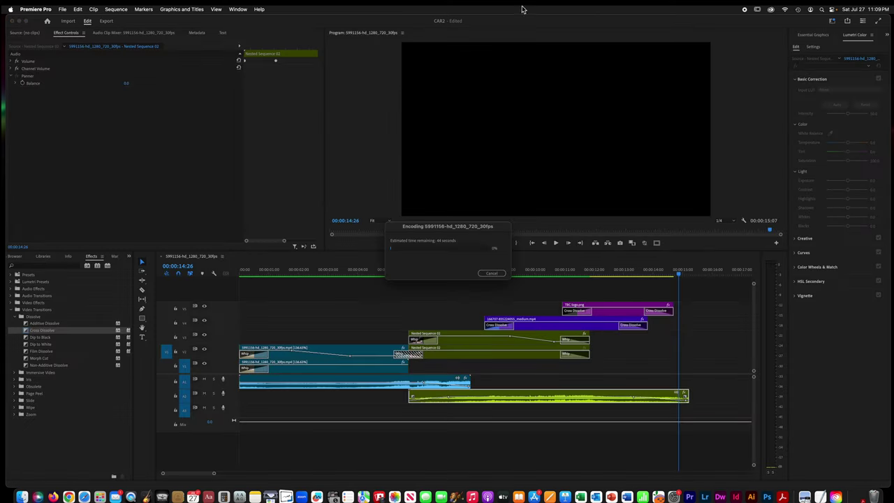